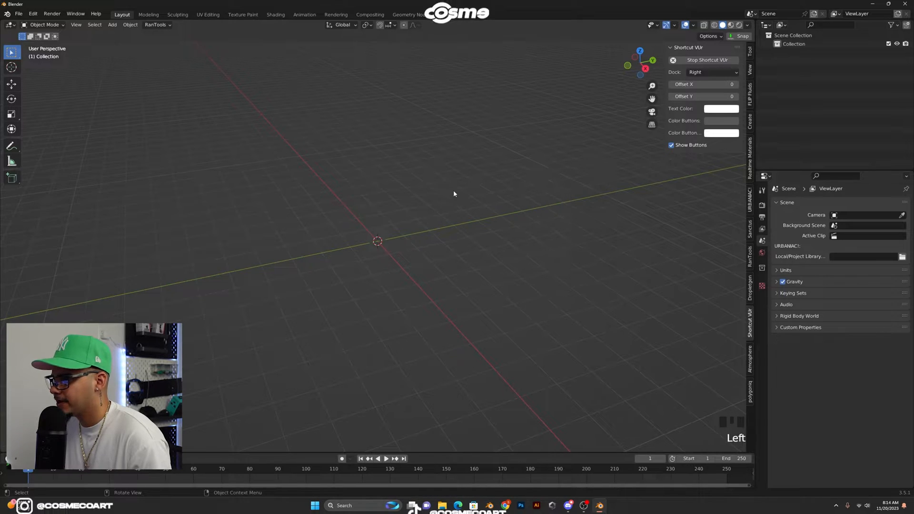
Add a Bézier circle at the world origin.
key("shift+a")
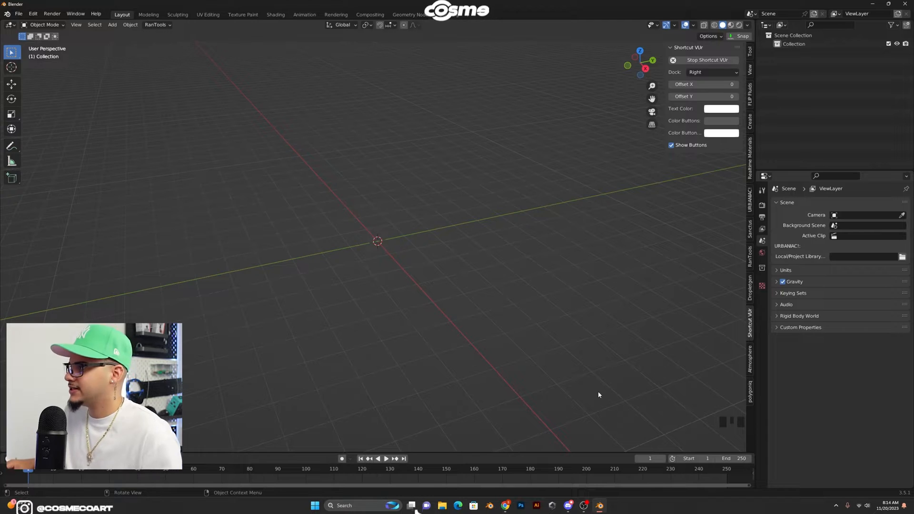
middle_click_drag(471, 295, 471, 293)
scroll(464, 288, "down", 4)
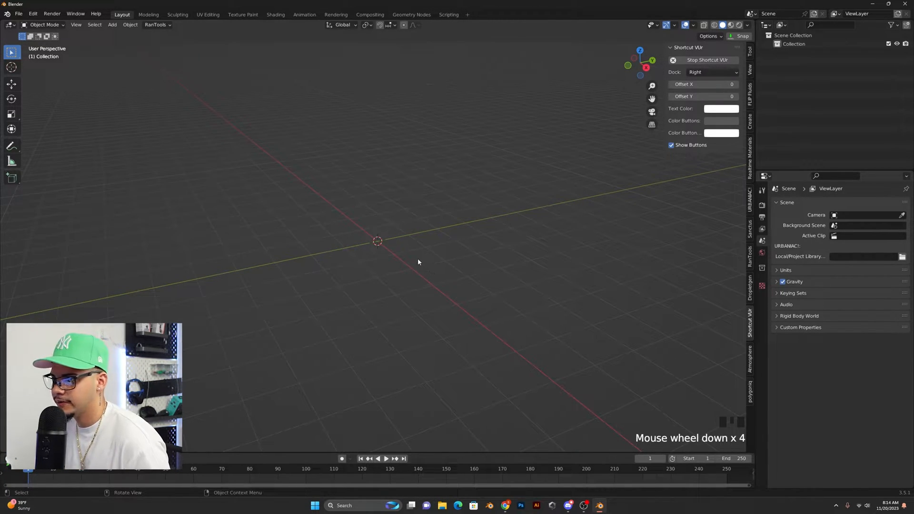
key("shift+a")
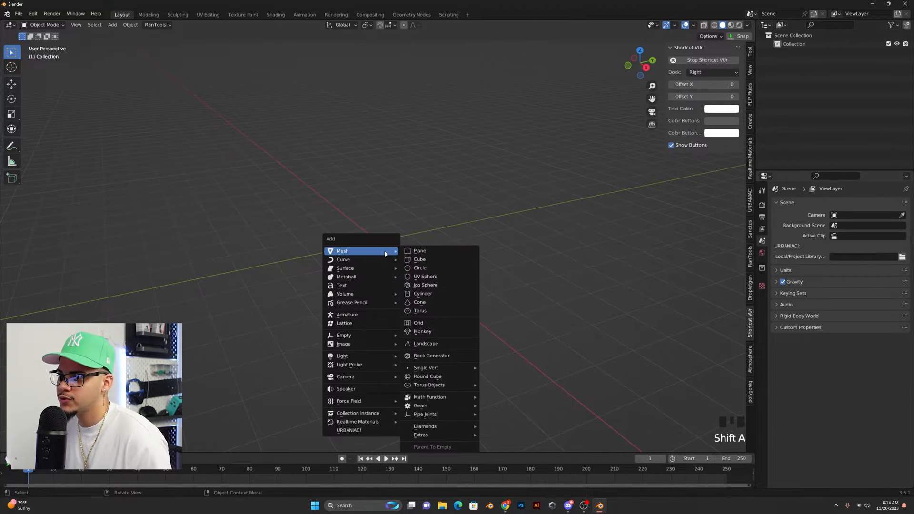
mouse_move(374, 260)
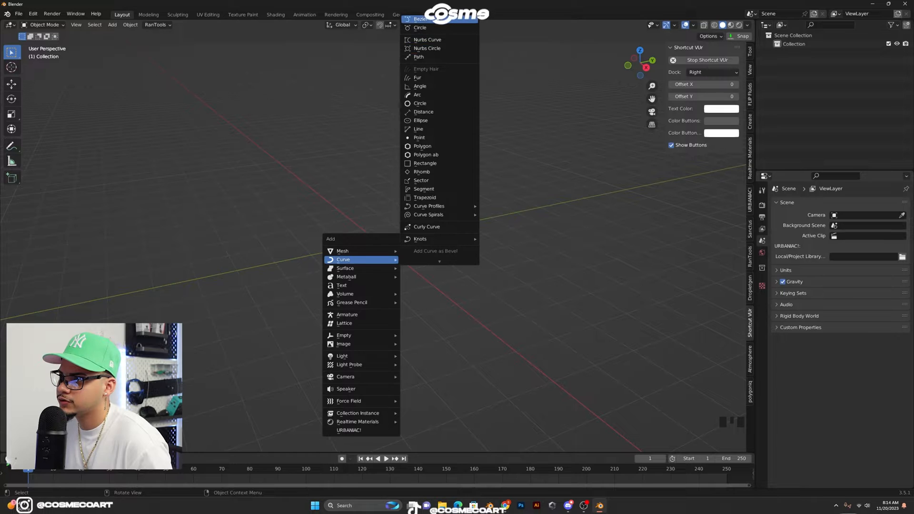
left_click(420, 28)
scroll(425, 270, "up", 5)
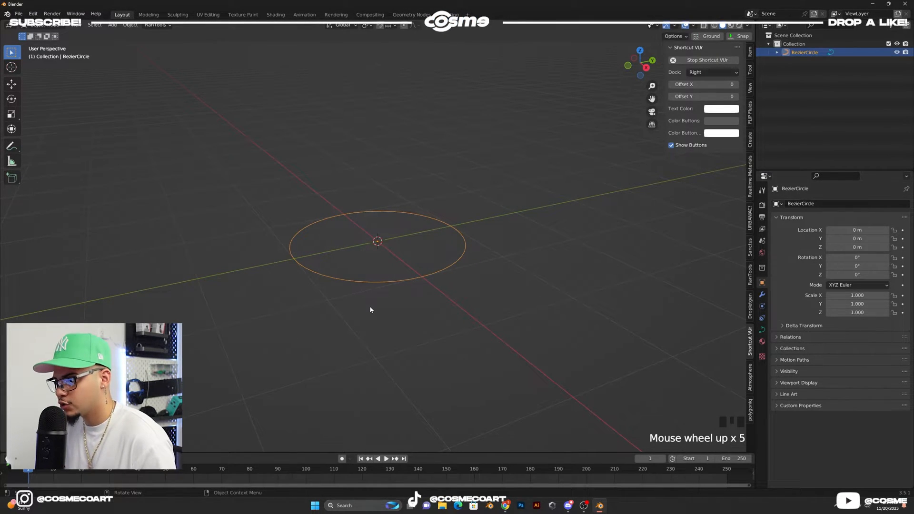
In Edit Mode, rotate the control point at the circle's +X end 90° about the global X axis.
key("KP_1")
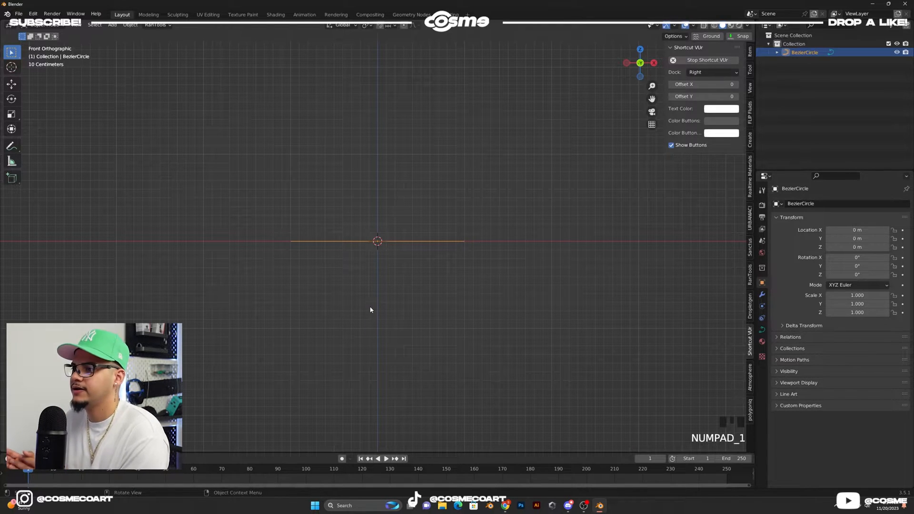
key("Tab")
middle_click_drag(371, 309, 374, 295)
left_click_drag(456, 234, 468, 259)
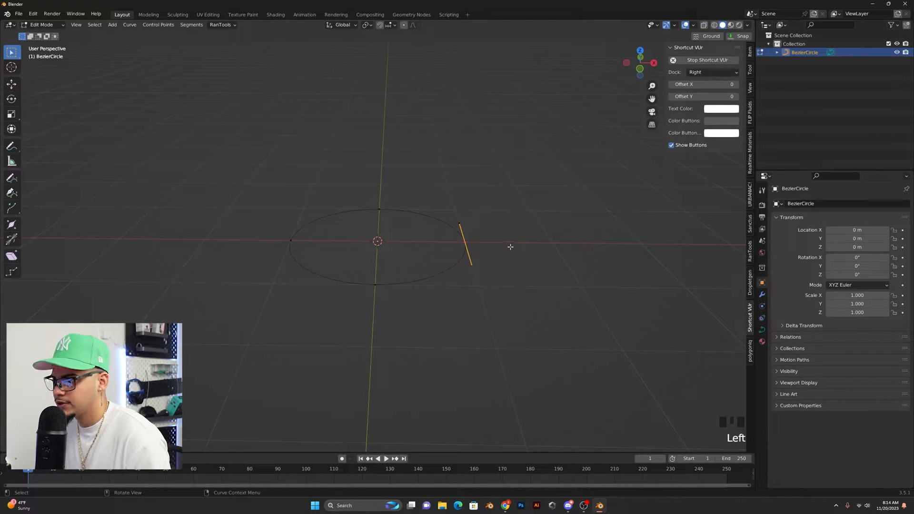
key("r")
key("x")
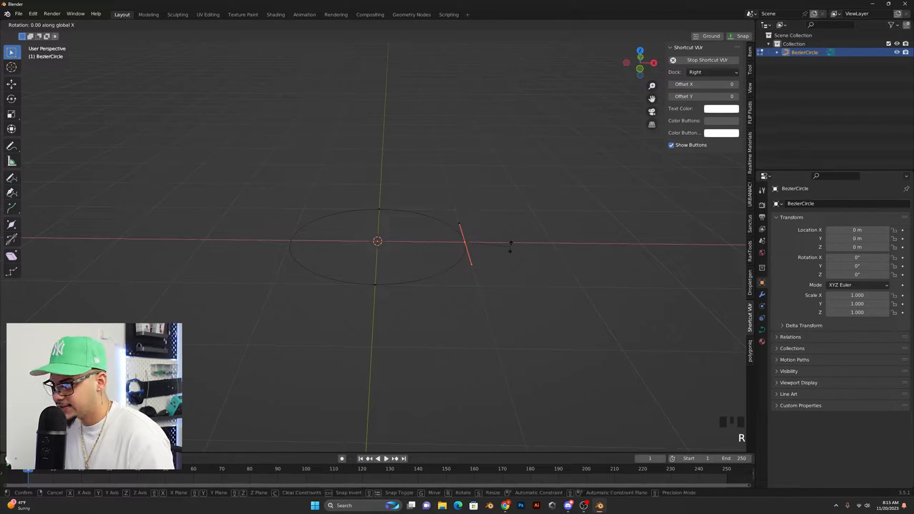
left_click(510, 234)
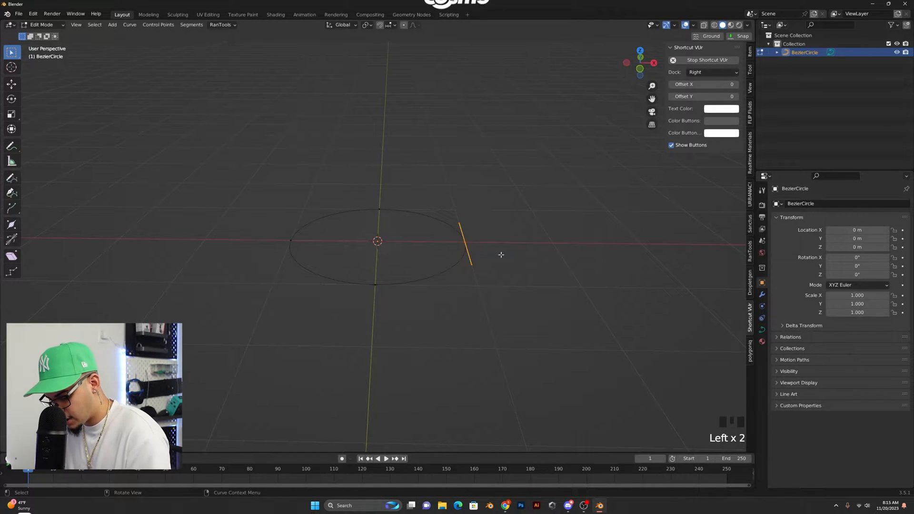
type("rx9")
key("Return")
Rotate the control point at the circle's far Y end by -90° about the global Y axis.
middle_click_drag(500, 254, 390, 243)
key("KP_1")
left_click_drag(367, 213, 398, 237)
type("ry90")
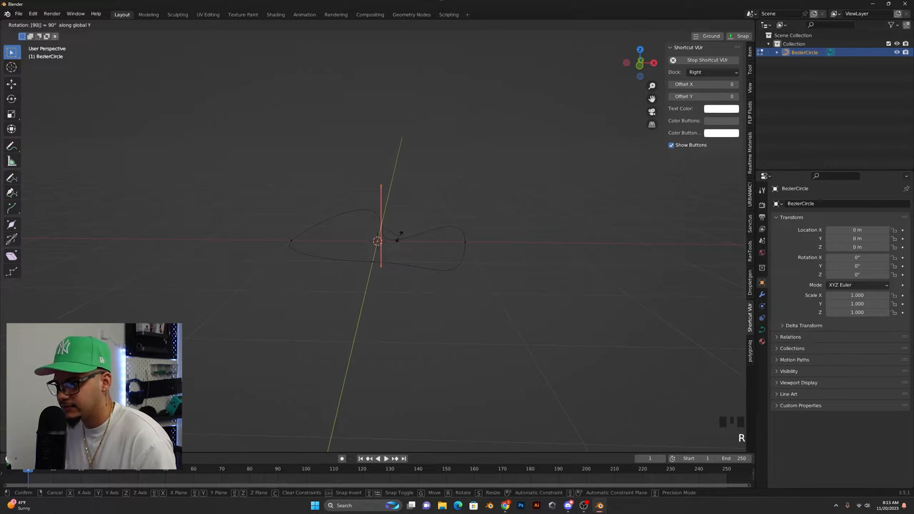
key("Escape")
key("r")
key("y")
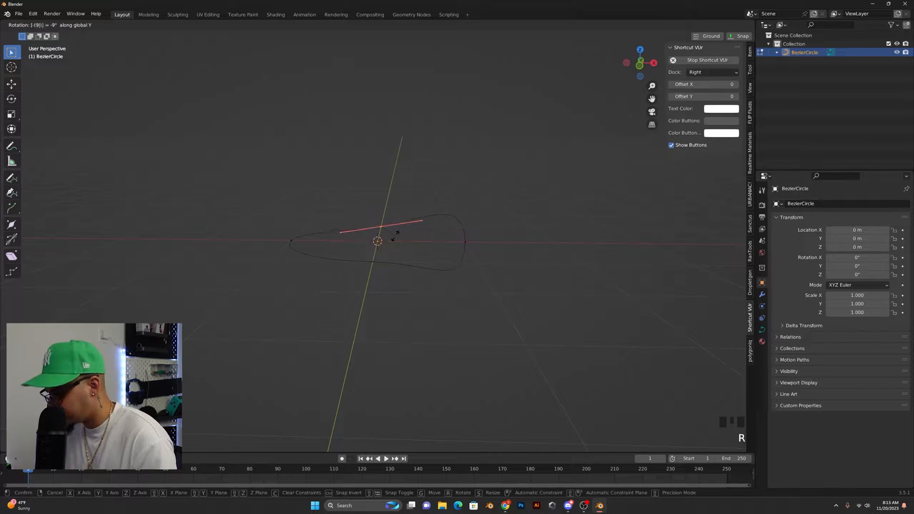
key("Return")
Rotate the control point at the circle's -X end about the global X axis so its handles stand vertical.
middle_click_drag(402, 234, 321, 185)
middle_click_drag(357, 241, 316, 241)
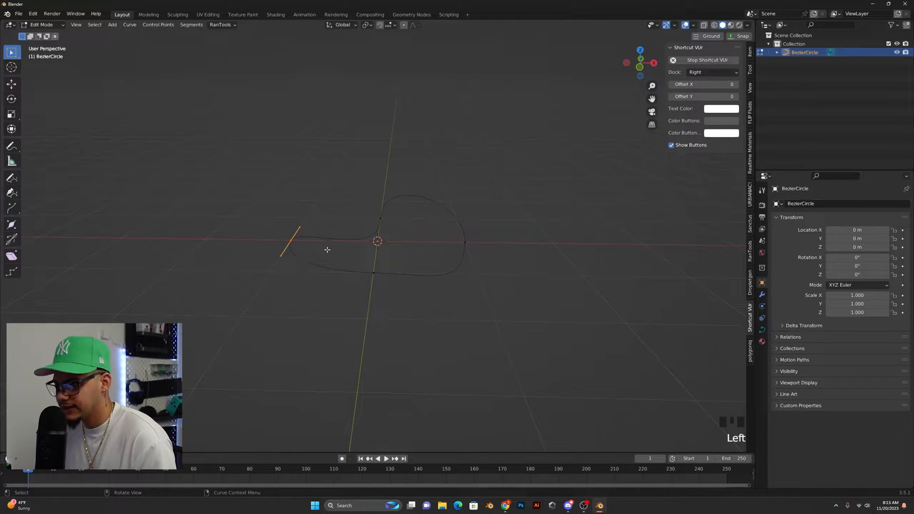
key("r")
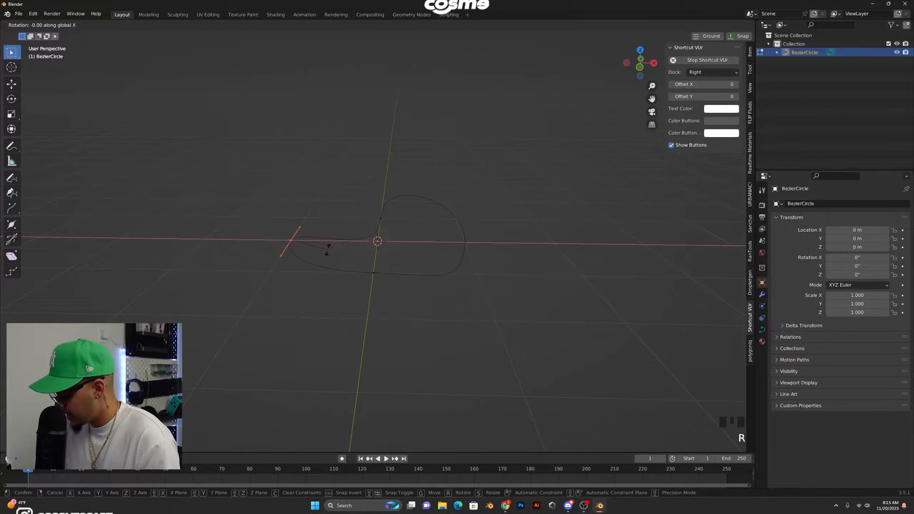
type("90")
key("Escape")
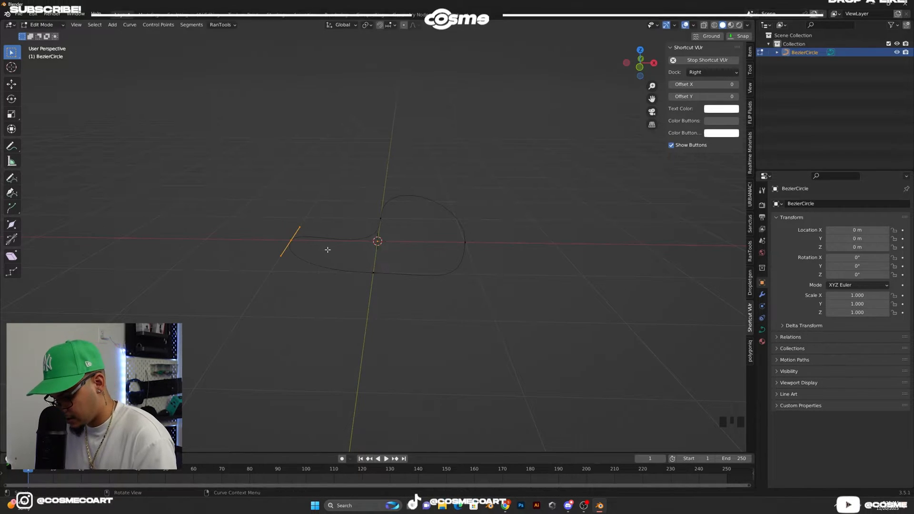
key("r")
key("Return")
Rotate the control point at the circle's near Y end 90° about the global Y axis.
middle_click_drag(405, 208, 453, 206)
middle_click_drag(388, 204, 339, 222)
left_click(386, 271)
type("ry9")
key("Return")
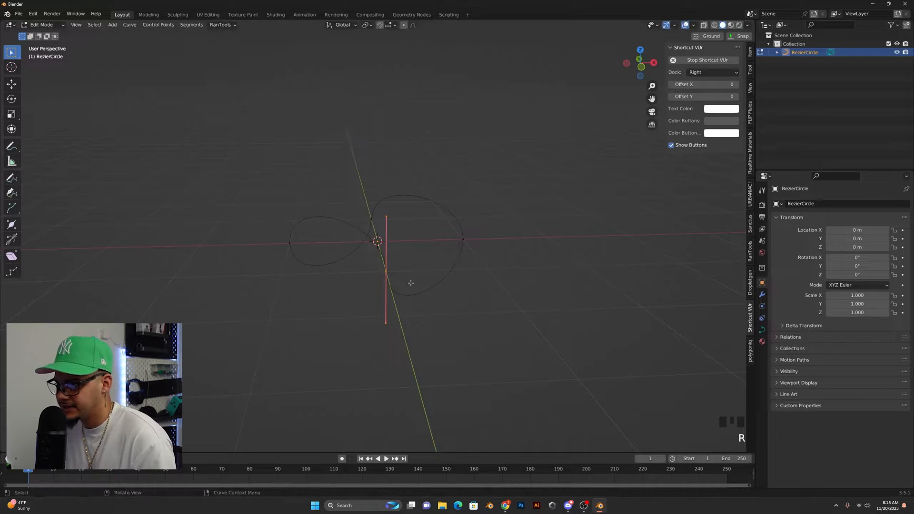
Leave Edit Mode and examine the twisted curve's shape from the front and from oblique angles.
middle_click_drag(416, 287, 449, 289)
key("Tab")
scroll(419, 316, "up", 4)
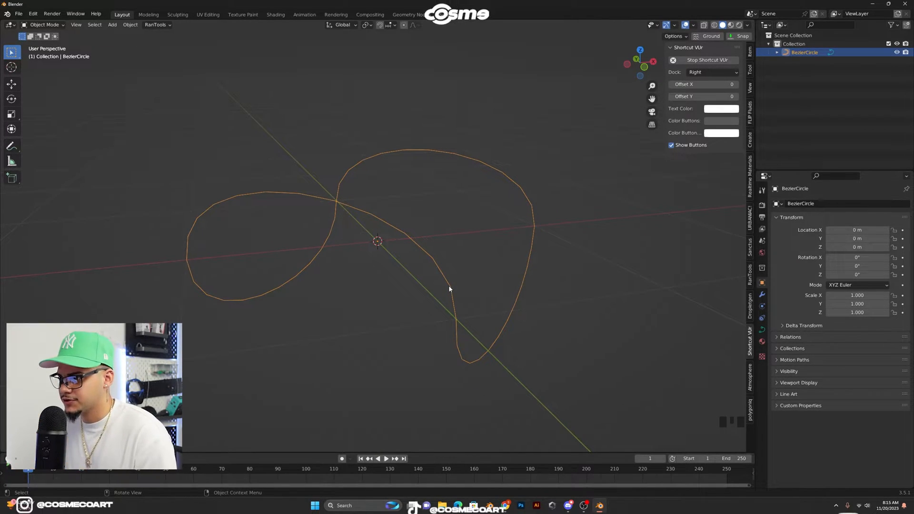
left_click(481, 238)
middle_click_drag(481, 238, 478, 232)
key("KP_1")
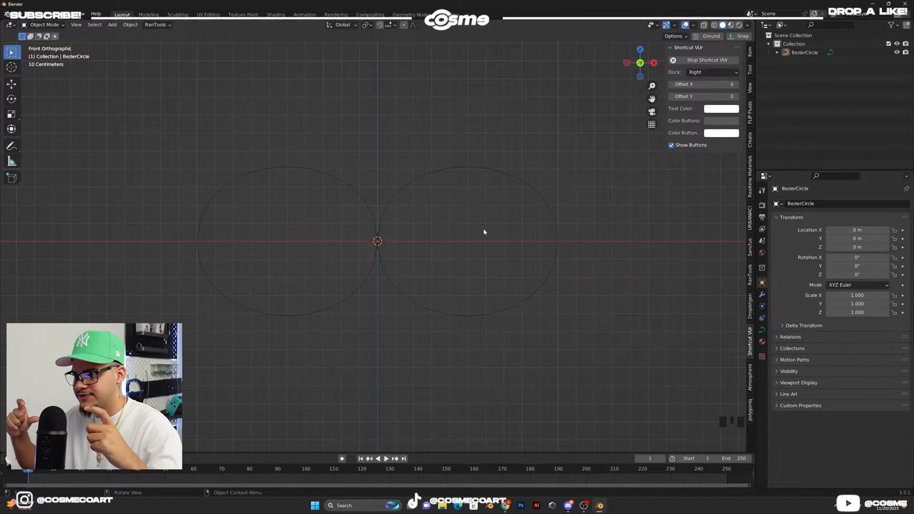
middle_click_drag(380, 238, 353, 259)
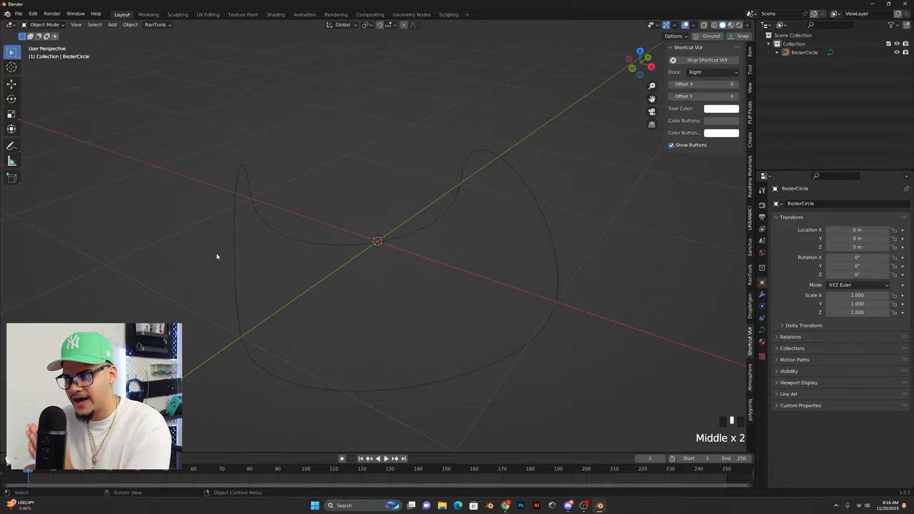
Give the twisted curve a round bevel with a depth of 0.2 m.
left_click(347, 252)
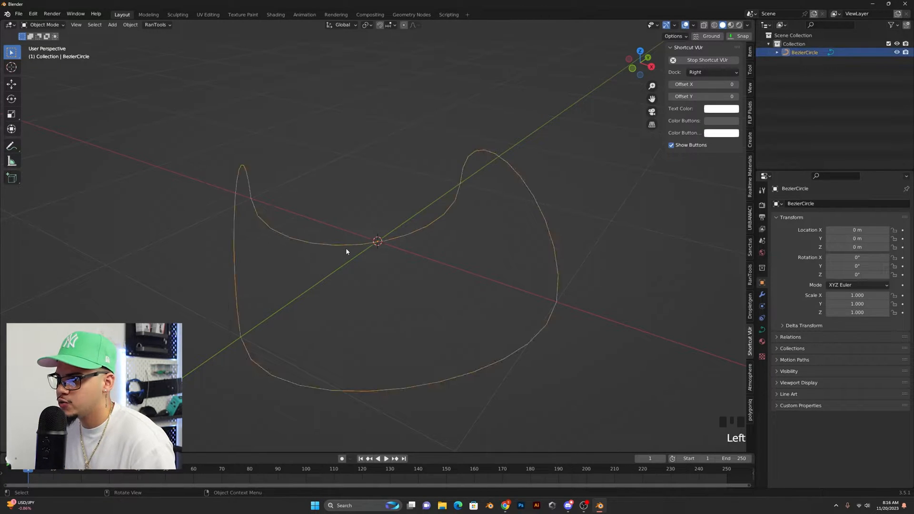
scroll(362, 256, "down", 3)
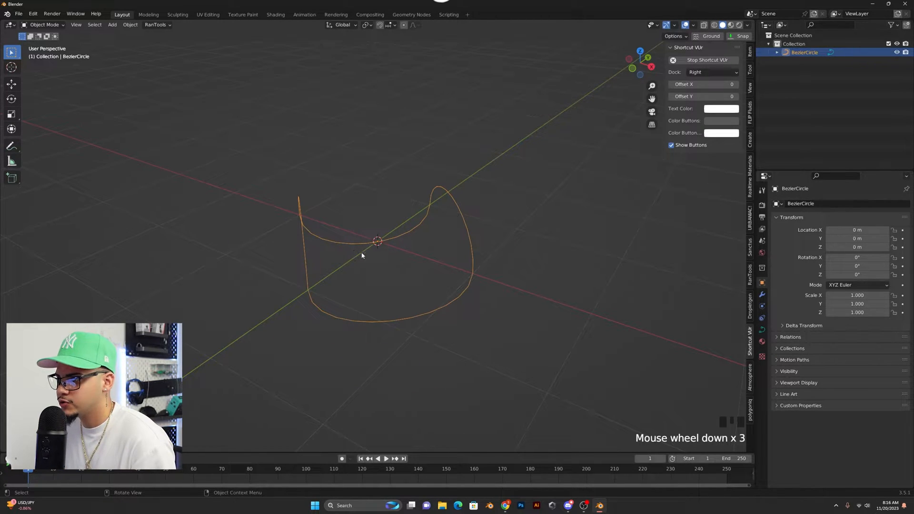
left_click(762, 331)
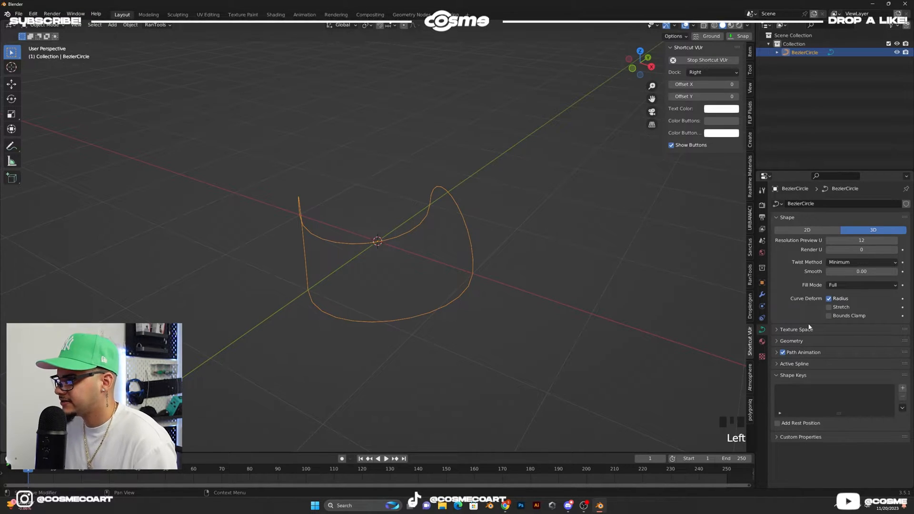
left_click(778, 341)
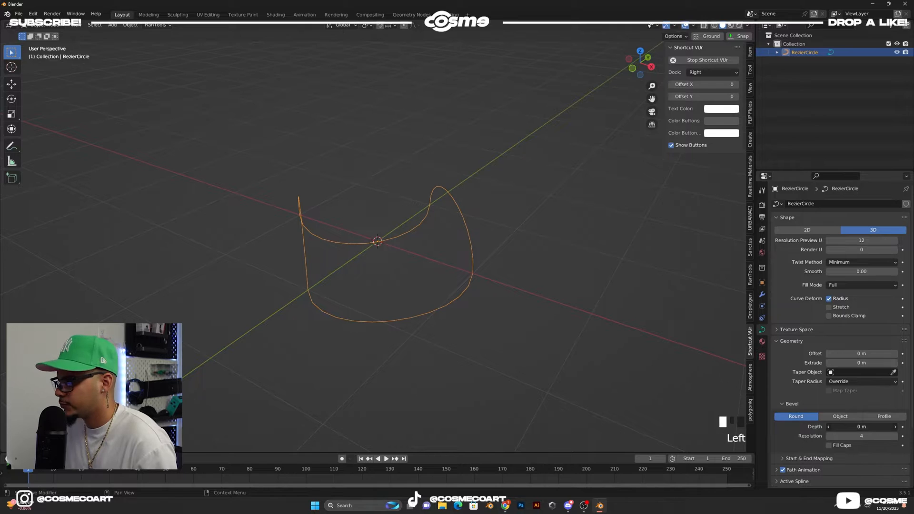
left_click_drag(862, 427, 898, 426)
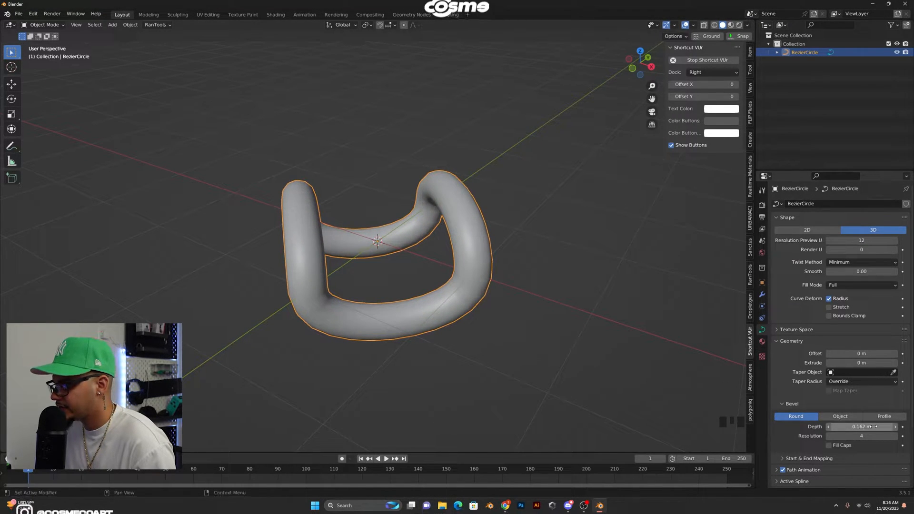
left_click(507, 260)
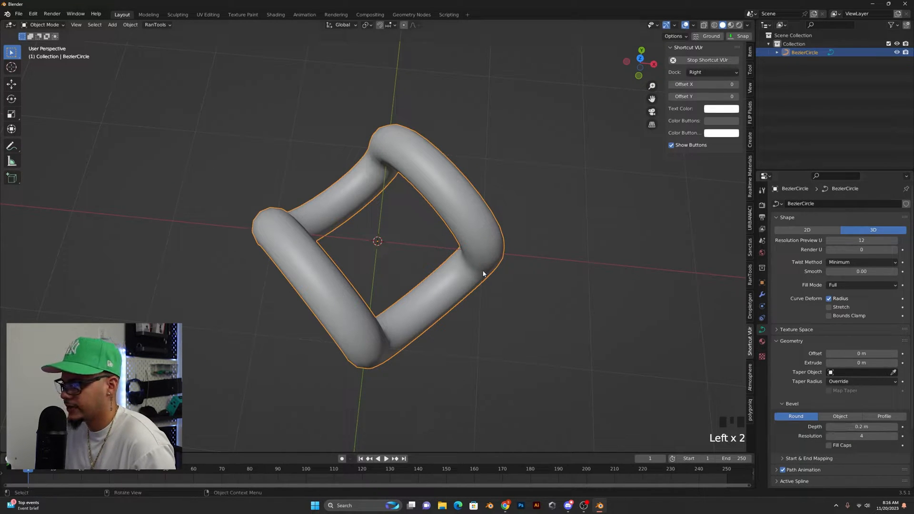
key("KP_7")
scroll(483, 263, "down", 1)
scroll(474, 286, "up", 2)
scroll(475, 316, "up", 1)
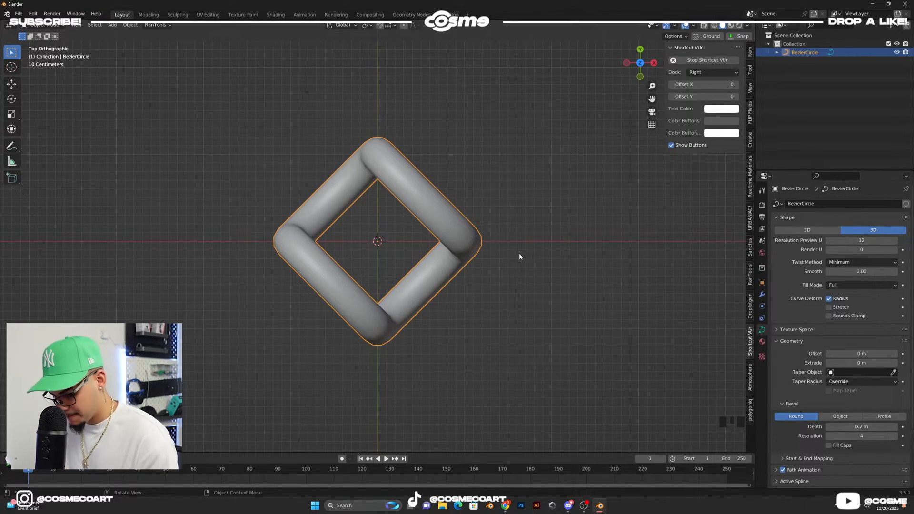
key("shift+d")
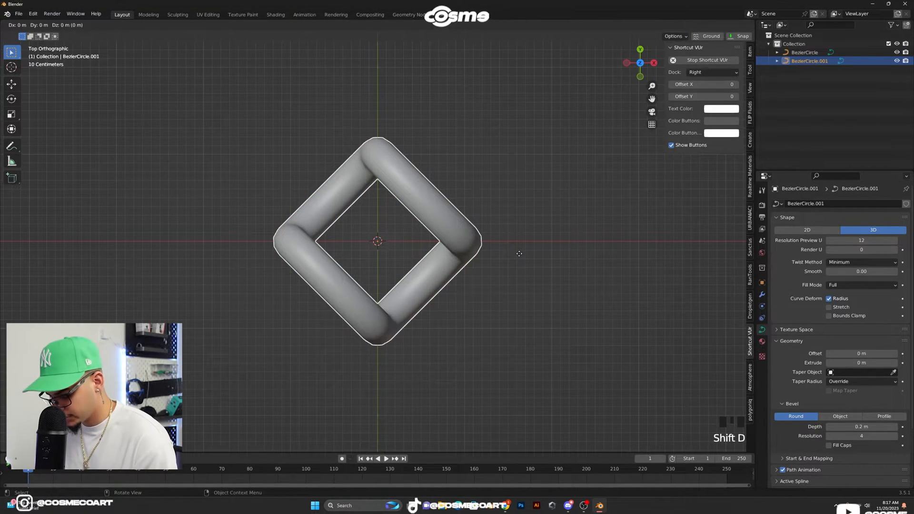
left_click(519, 255)
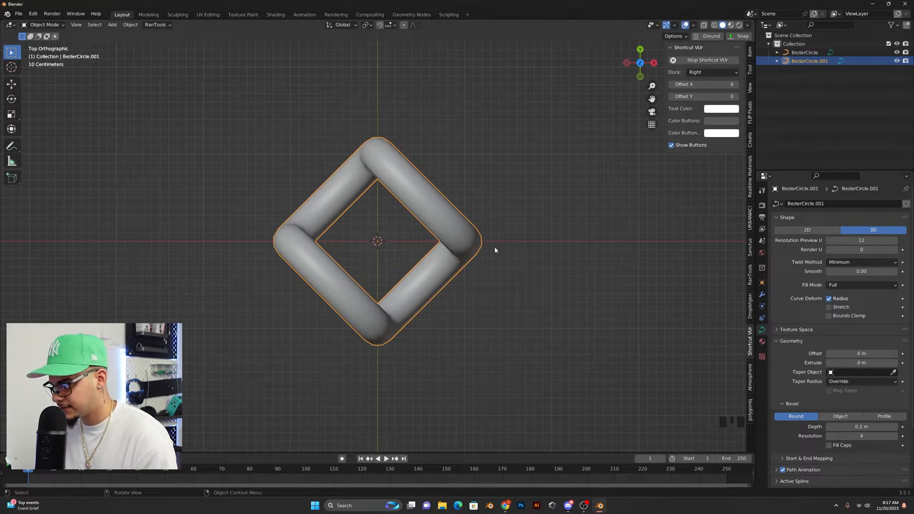
key("ctrl+z")
Create a linked duplicate of the link and move it about 1.35 m along +X so the two interlock.
key("alt+d")
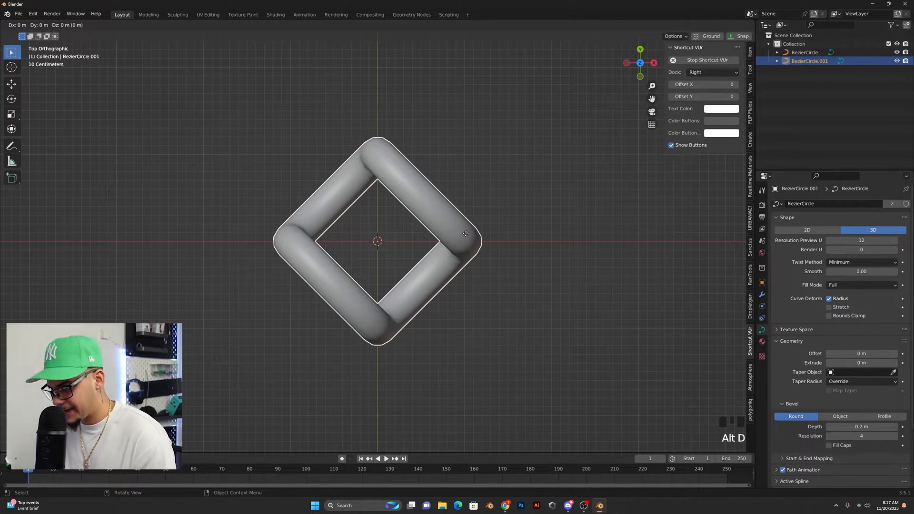
key("x")
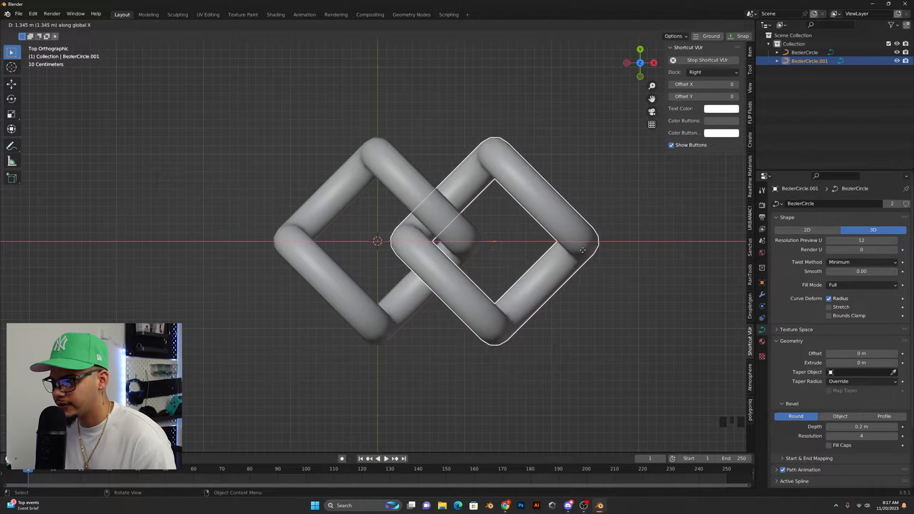
left_click(590, 254)
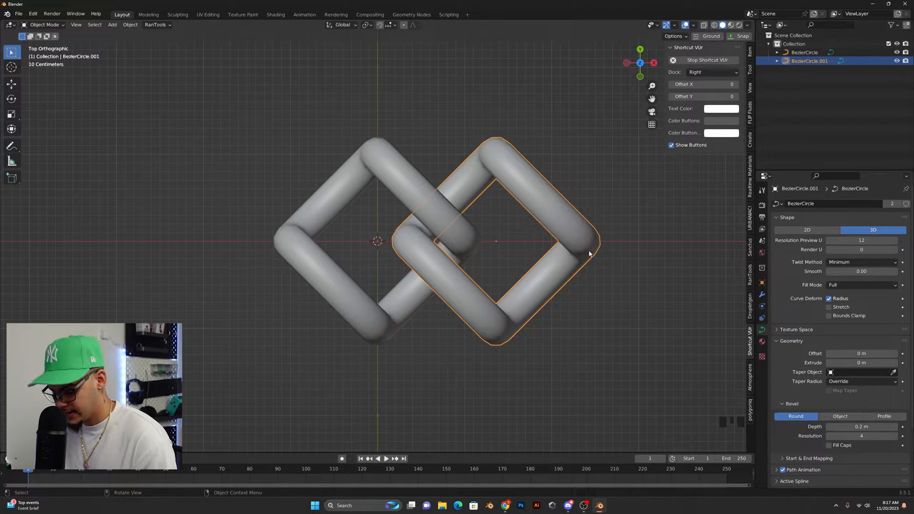
Create another linked duplicate of the original link and move it along -X so it interlocks on the opposite side.
left_click(447, 210)
key("alt+d")
key("x")
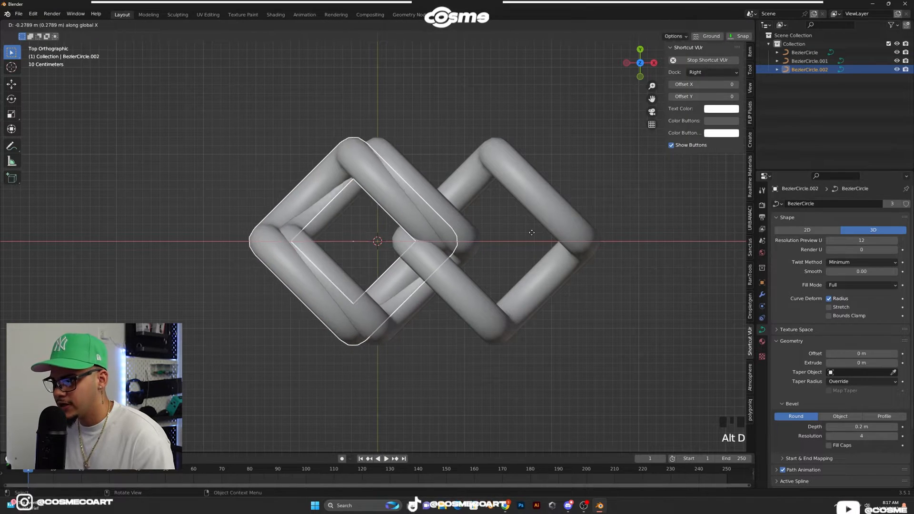
left_click(439, 232)
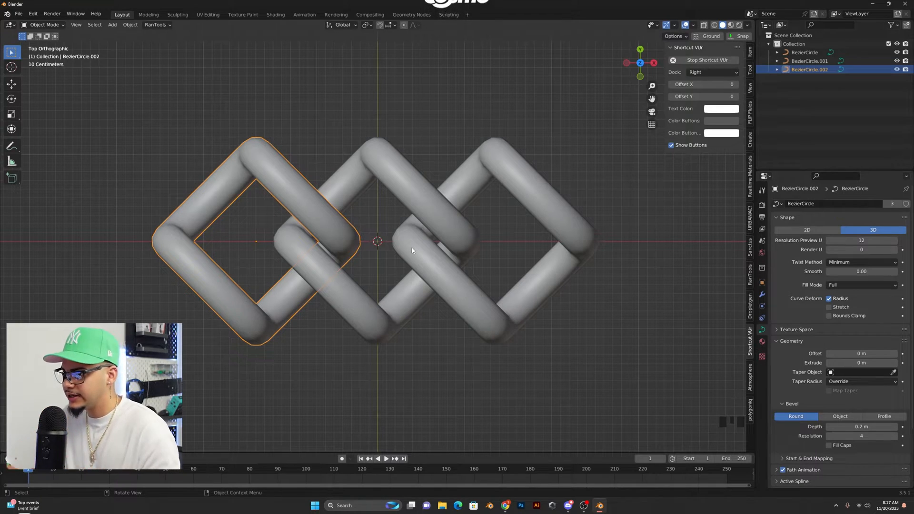
Thicken the linked chain by setting the middle link's bevel depth to 0.254 m.
left_click(452, 234)
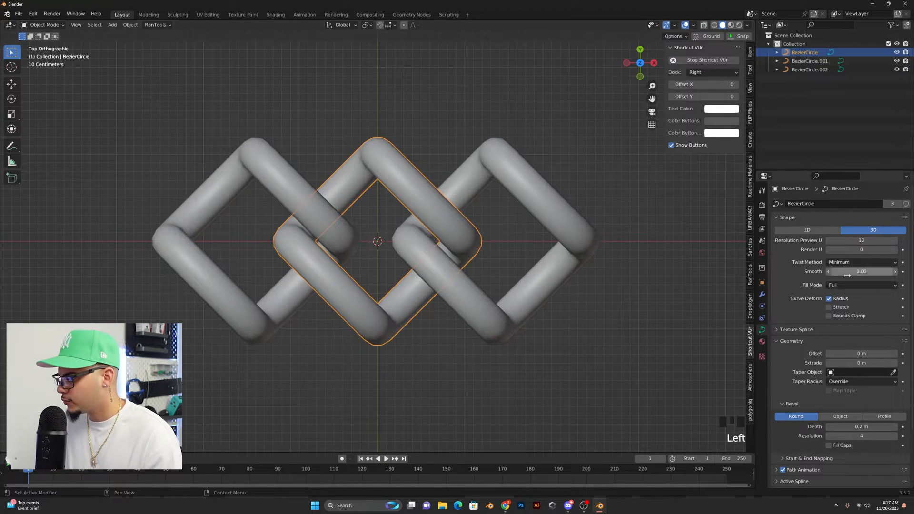
left_click_drag(862, 427, 885, 428)
Move the two outer links along X toward the middle link, shifting the +X link by about -0.09 m.
left_click(546, 309)
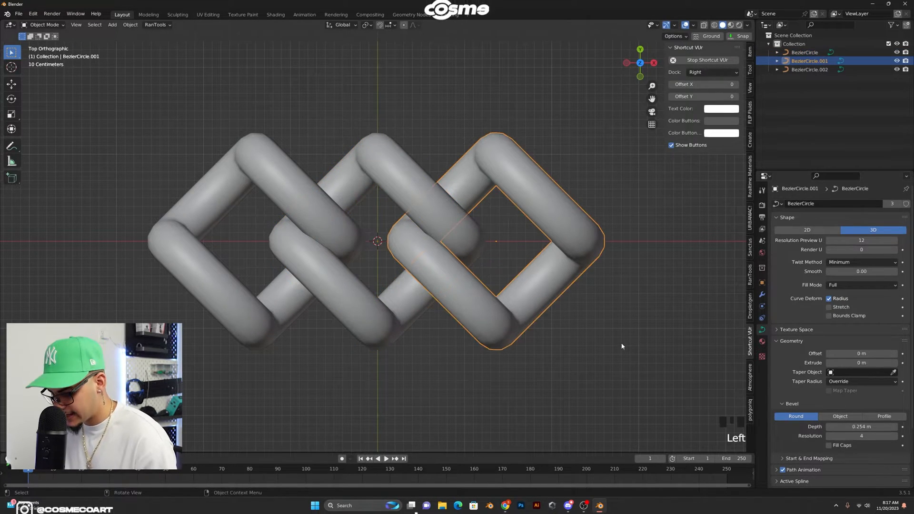
key("g")
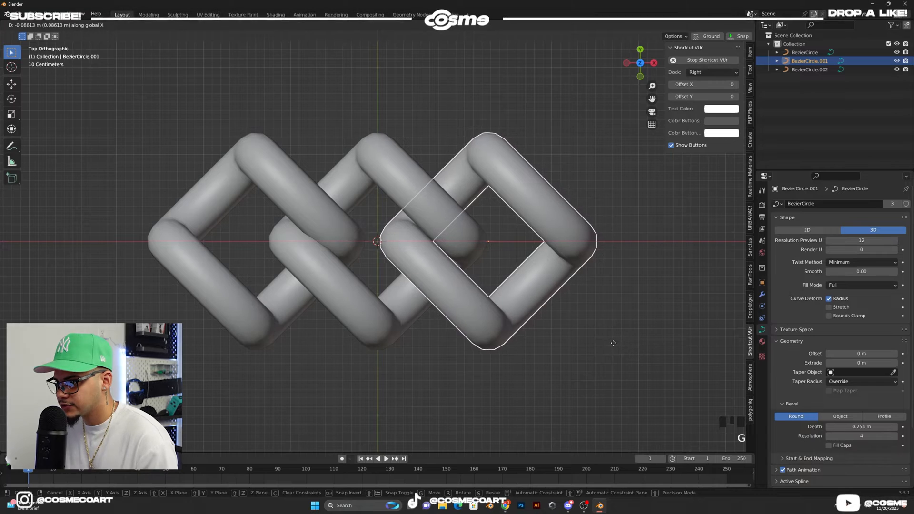
left_click(614, 345)
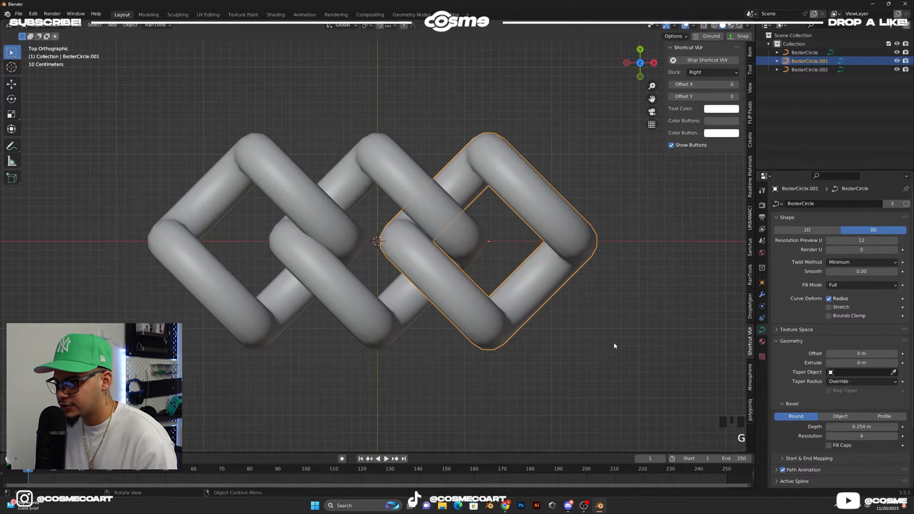
left_click(345, 250)
key("g")
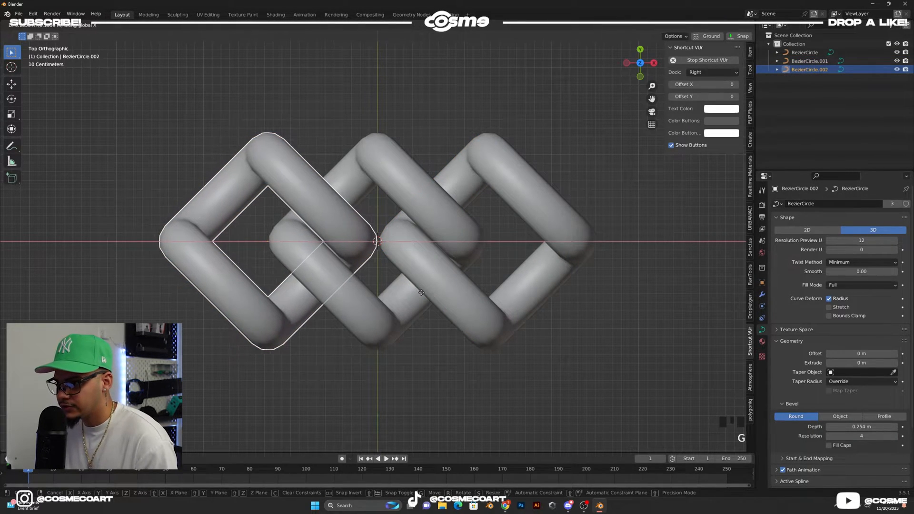
left_click(420, 293)
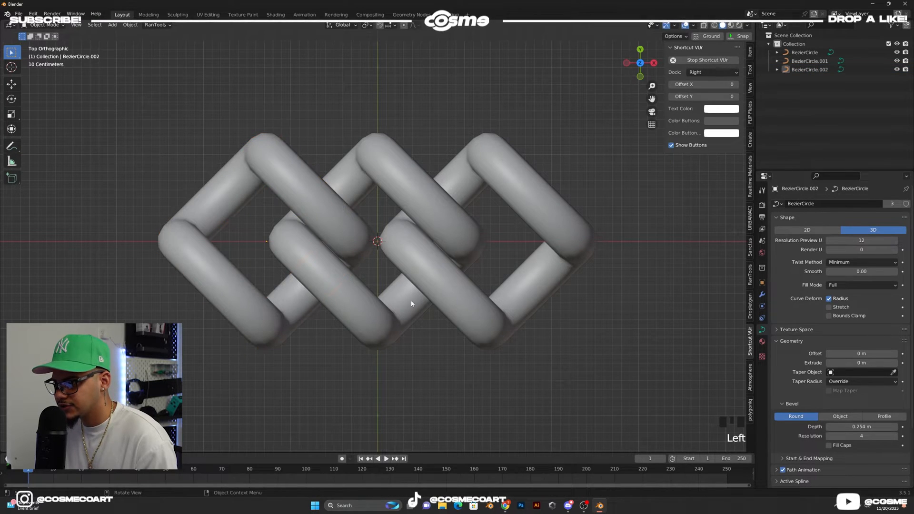
middle_click_drag(382, 245, 348, 273)
scroll(437, 301, "down", 3)
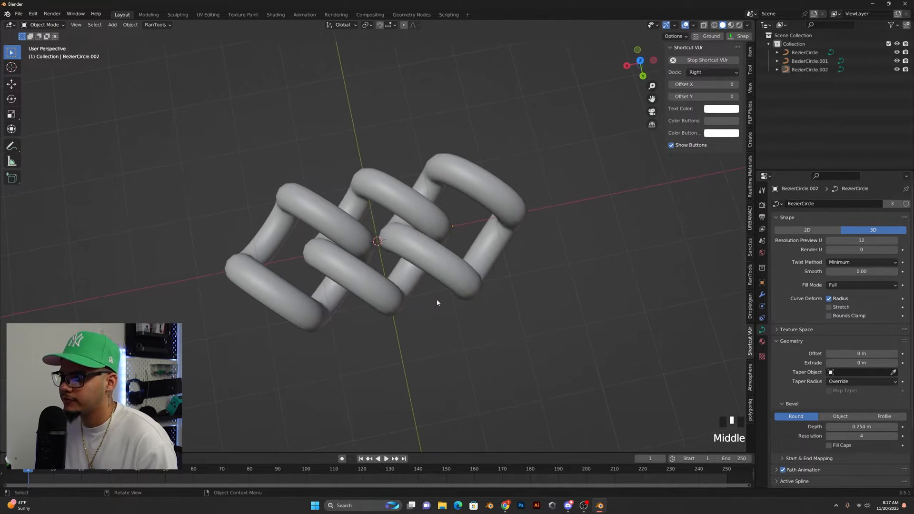
Delete both linked duplicates so only the original link remains, and return to the top view.
left_click(454, 281)
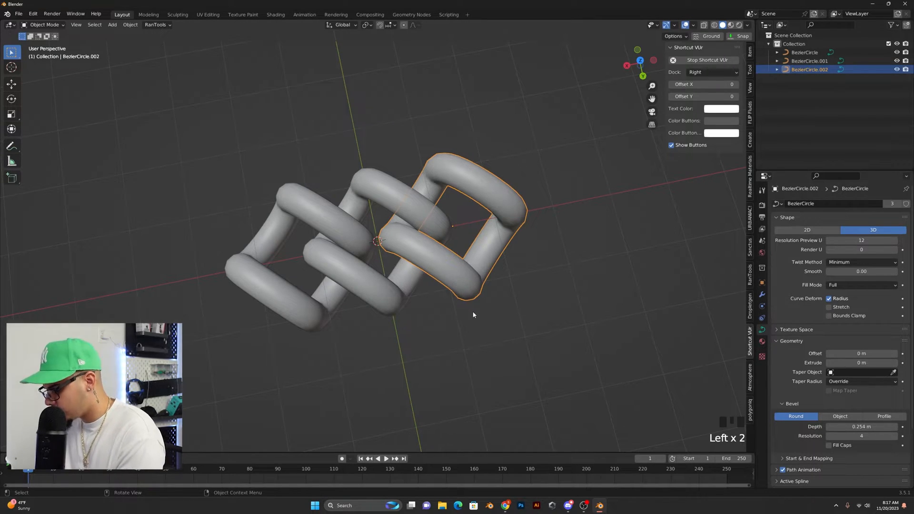
key("Delete")
left_click(310, 272)
key("Delete")
middle_click_drag(285, 303, 313, 315)
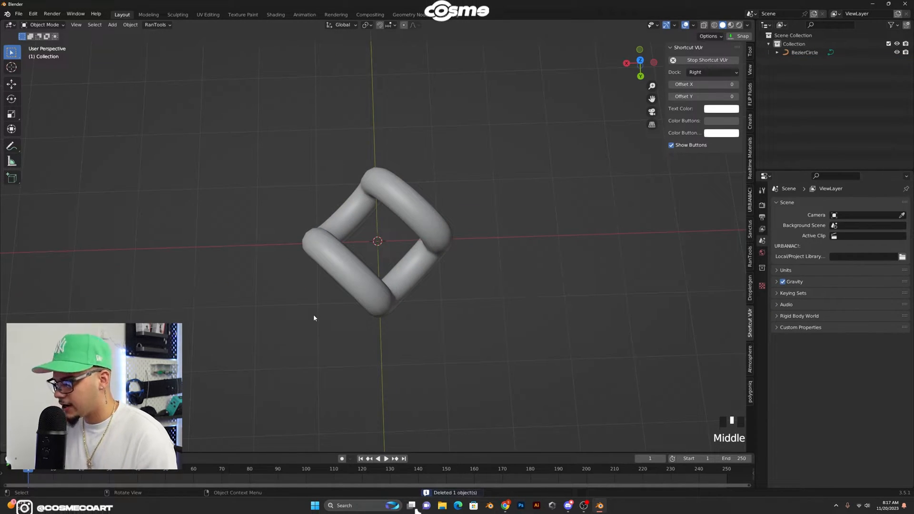
key("KP_7")
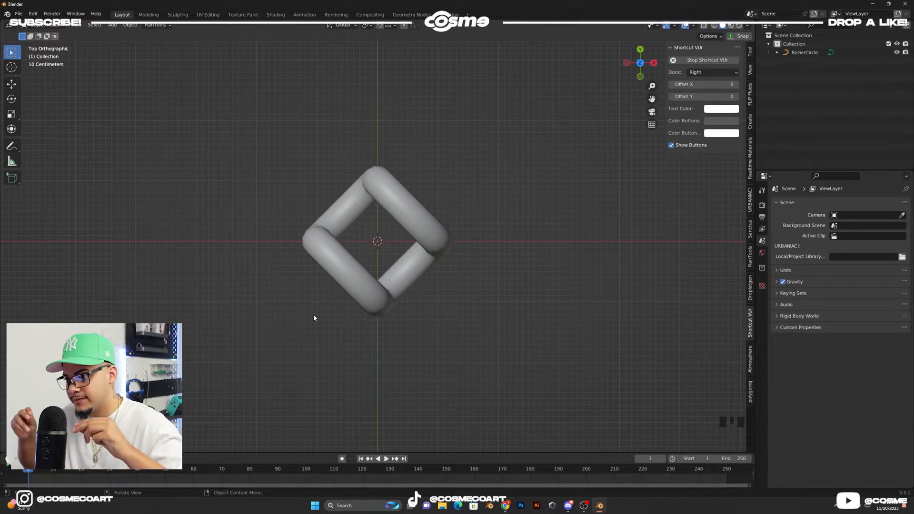
Set the remaining link's preview resolution U to 14 and its bevel resolution to 6.
scroll(314, 318, "up", 5)
middle_click_drag(327, 261, 355, 230)
scroll(357, 259, "down", 3)
left_click(368, 250)
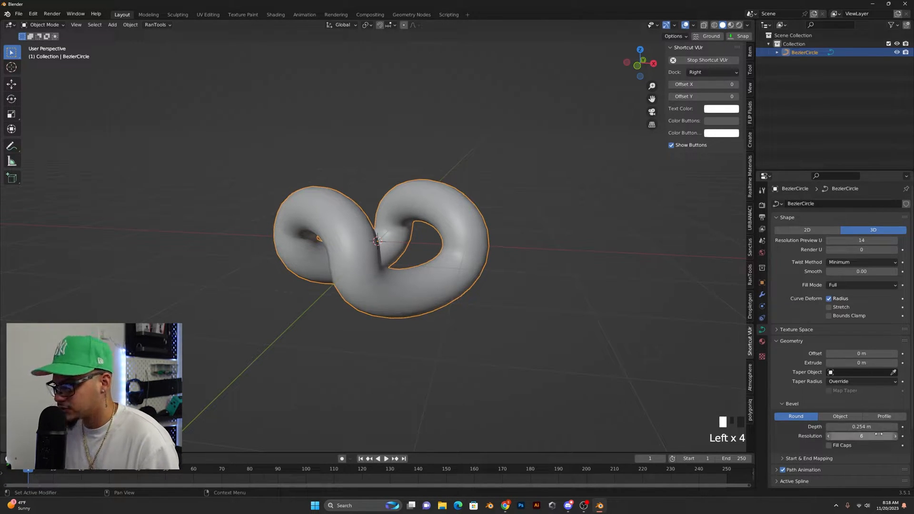
Convert the link curve to a mesh.
scroll(553, 347, "up", 6)
scroll(551, 324, "down", 4)
right_click(498, 270)
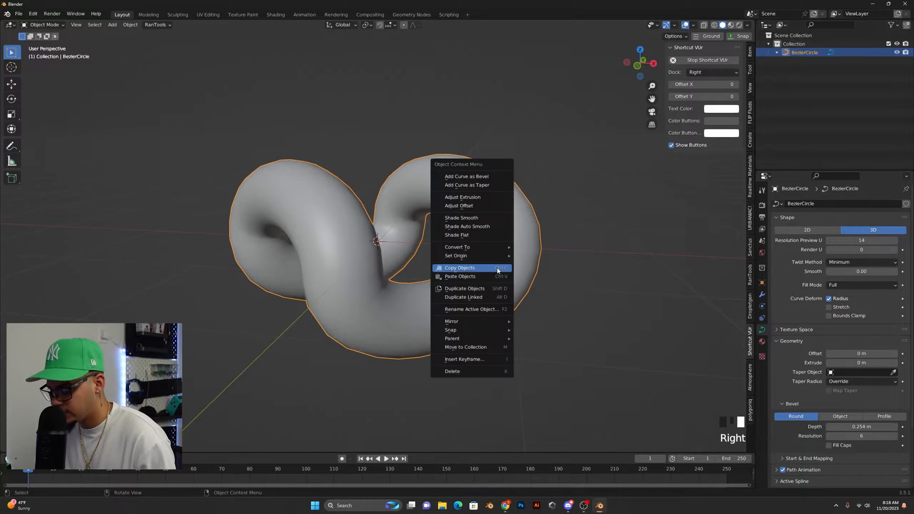
left_click(530, 256)
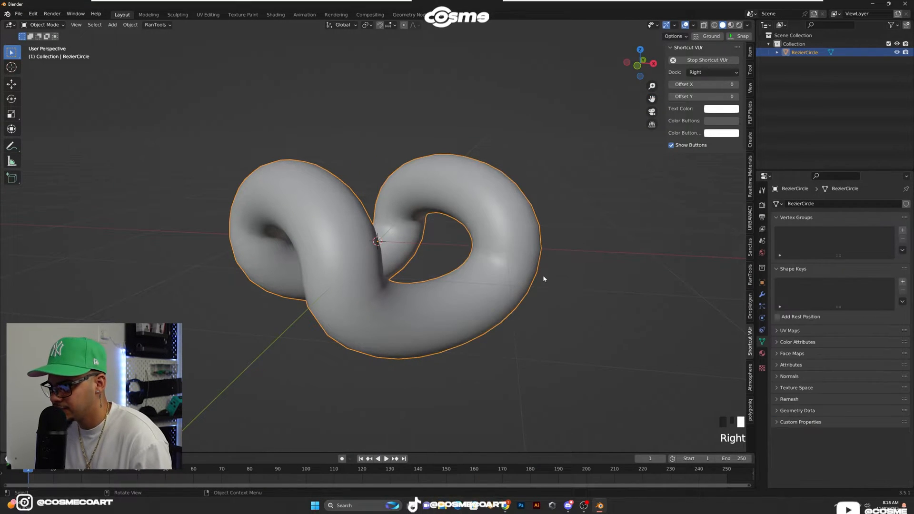
Examine the converted link's mesh topology in Edit Mode from several angles, then return to Object Mode.
key("Tab")
scroll(543, 273, "up", 3)
middle_click_drag(543, 274, 125, 229, "shift")
scroll(421, 256, "up", 2)
scroll(226, 262, "down", 1)
scroll(226, 262, "down", 1)
middle_click_drag(229, 279, 410, 185)
scroll(512, 191, "down", 1)
scroll(375, 210, "down", 3)
key("Tab")
left_click(424, 184)
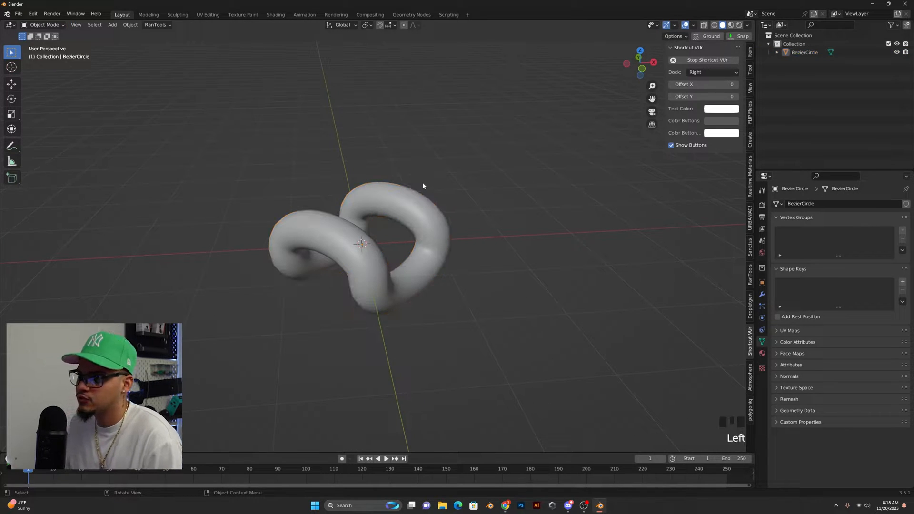
left_click(417, 197)
mouse_move(416, 201)
middle_mouse_down()
mouse_move(407, 198)
mouse_move(431, 205)
middle_mouse_up()
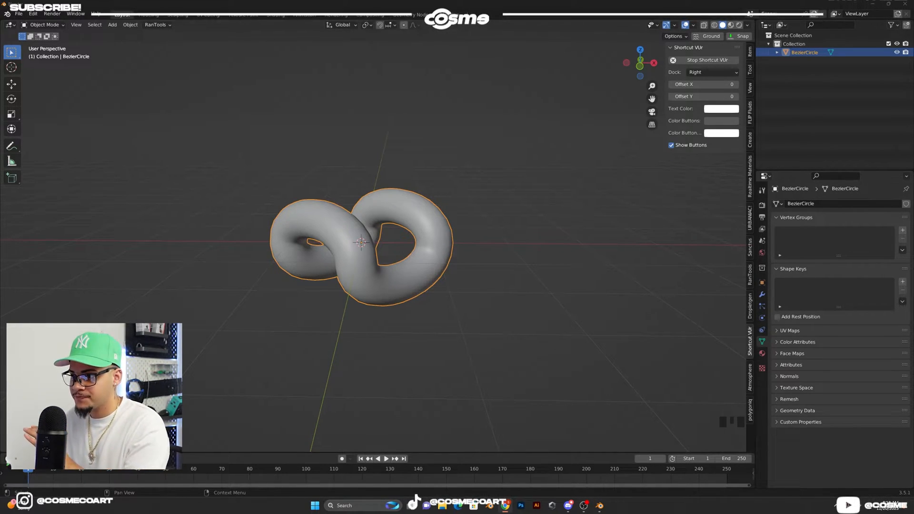
Add a cube at the origin and, in front view, scale it up until it is slightly wider than the link.
left_click(519, 213)
middle_click_drag(477, 227, 472, 231)
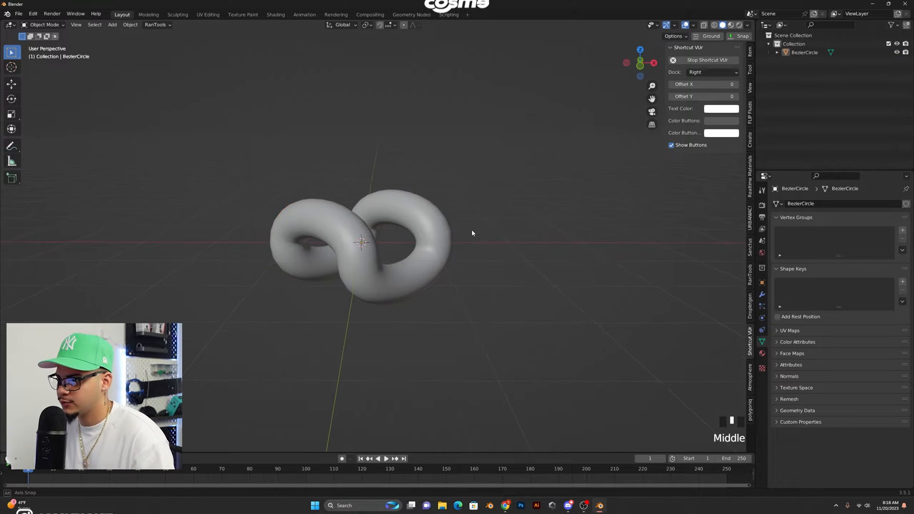
key("shift+a")
mouse_move(473, 231)
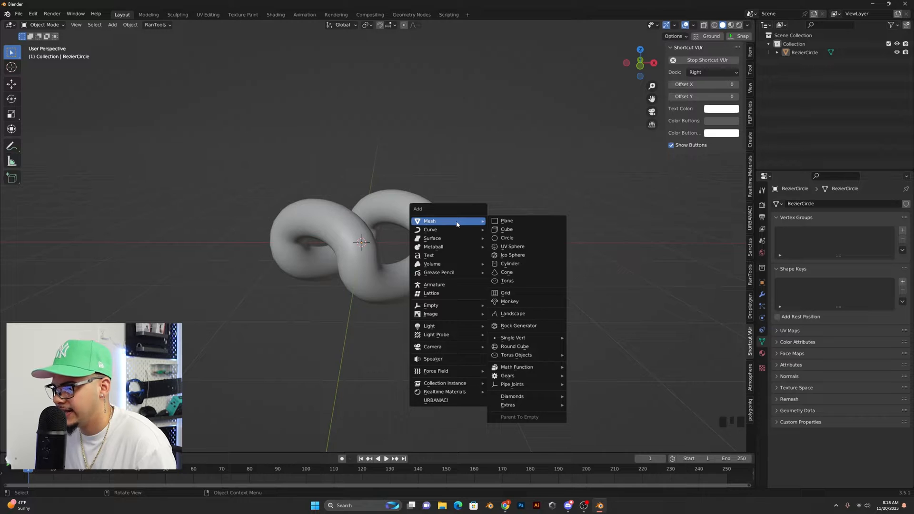
left_click(509, 230)
key("KP_1")
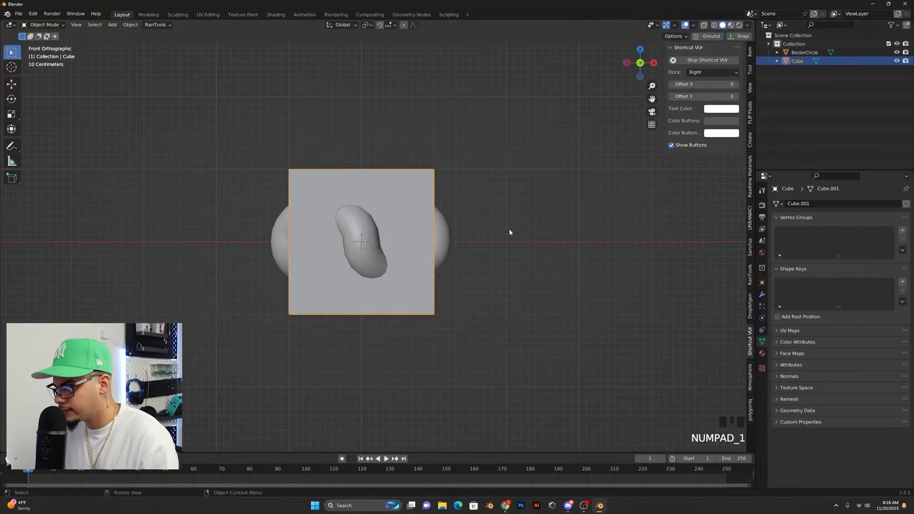
key("s")
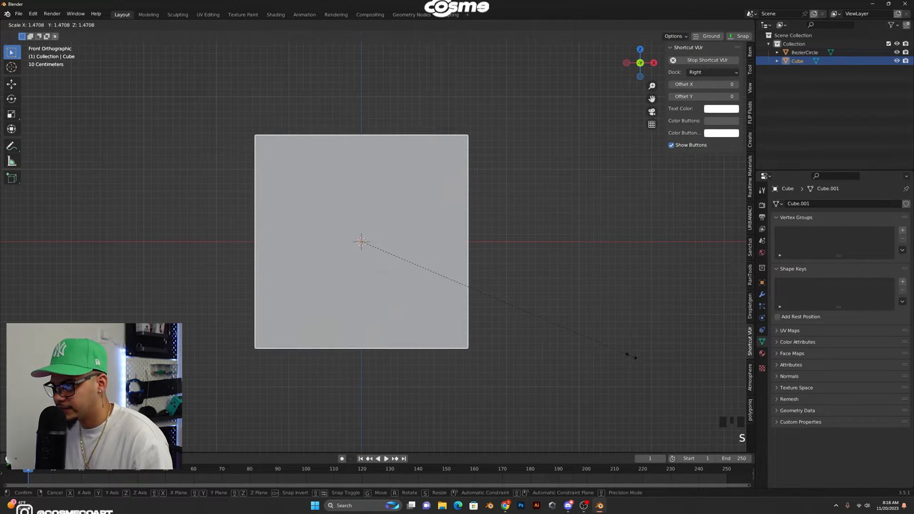
left_click(596, 343)
Move the cube up along Z until only its lower face overlaps the upper curves of the link.
key("g")
key("z")
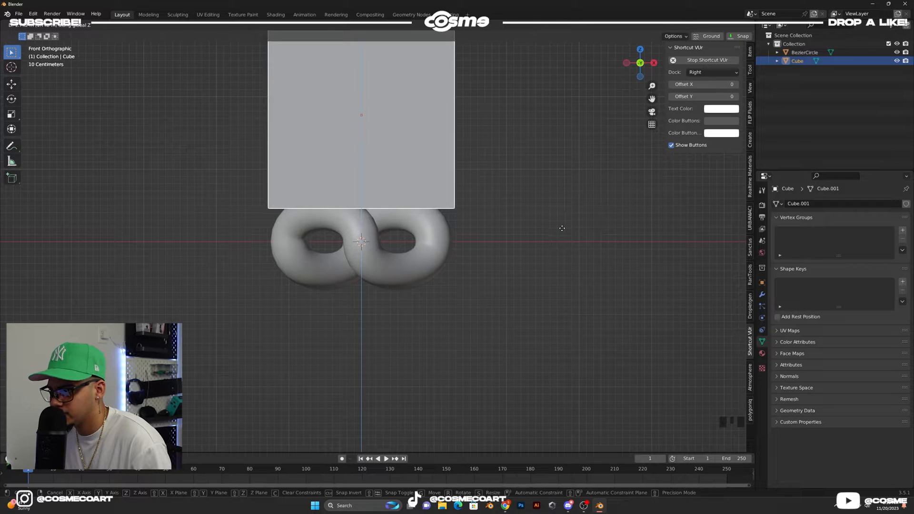
left_click(562, 228)
key("g")
key("z")
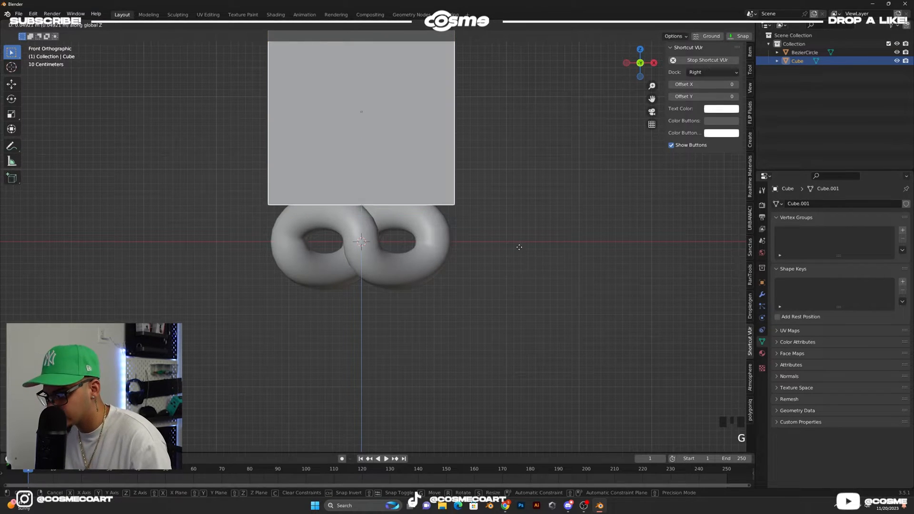
right_click(518, 195)
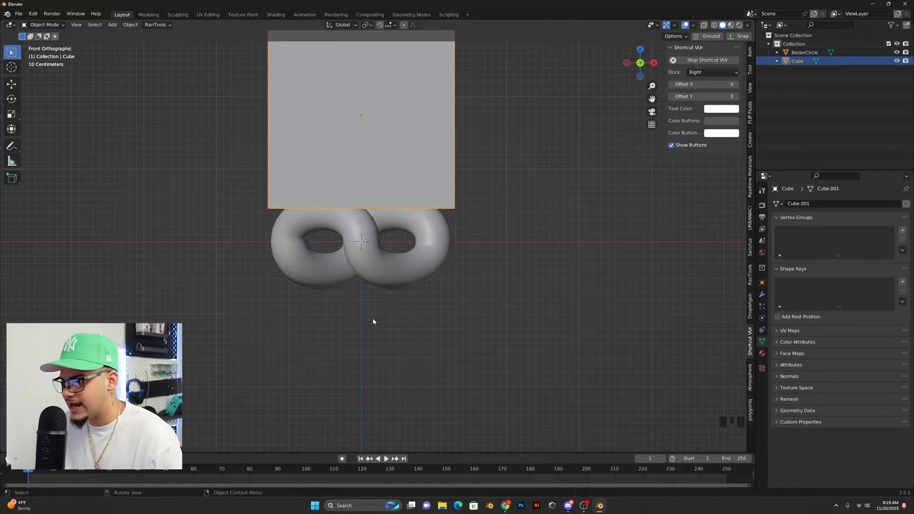
Add a Mirror modifier to the cube with BezierCircle as the mirror object, mirroring only on the Z axis.
left_click(460, 213)
left_click(388, 182)
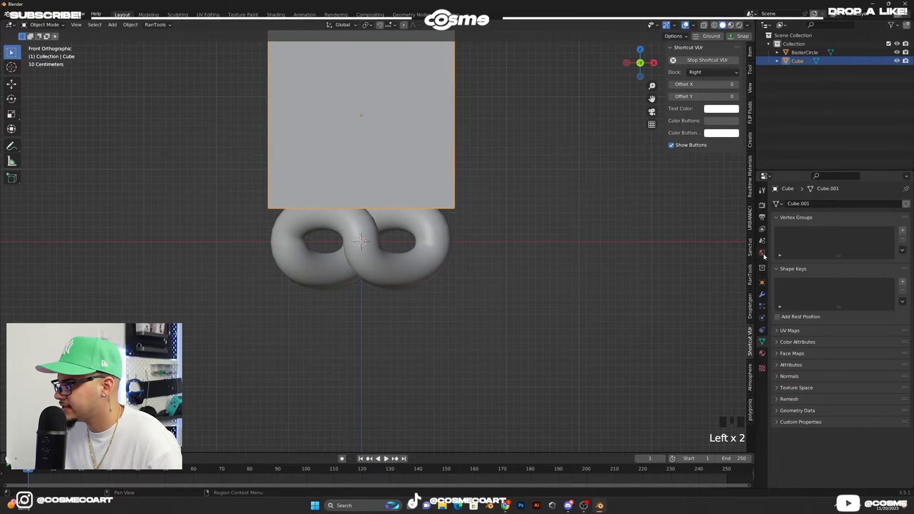
left_click(762, 294)
left_click(790, 203)
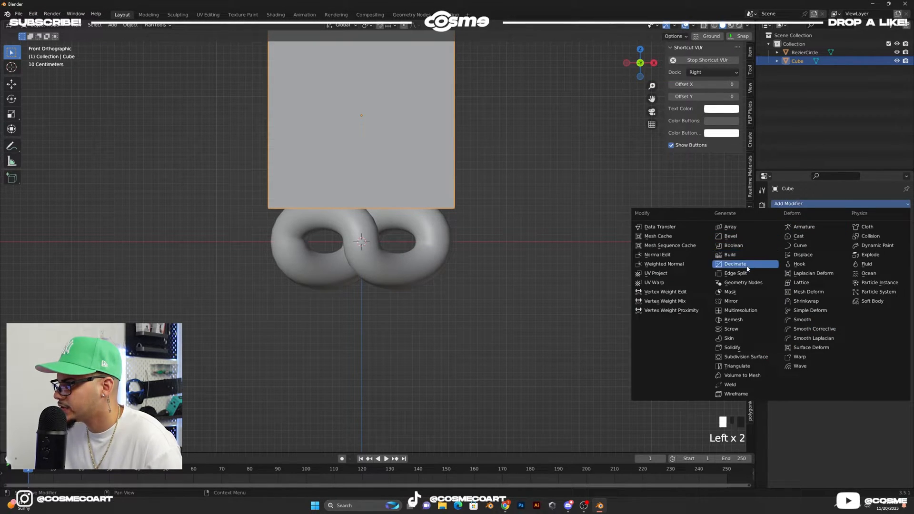
left_click(744, 301)
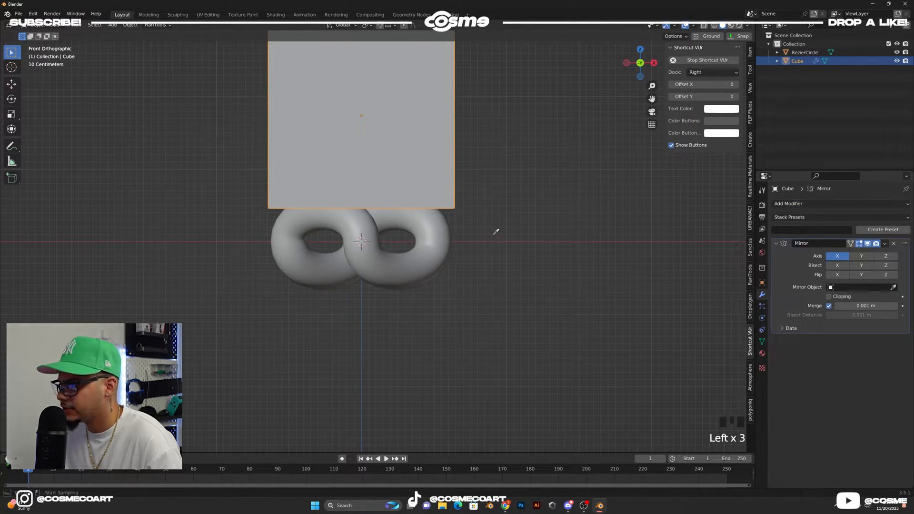
left_click(861, 256)
left_click(848, 256)
left_click(862, 256)
left_click(886, 256)
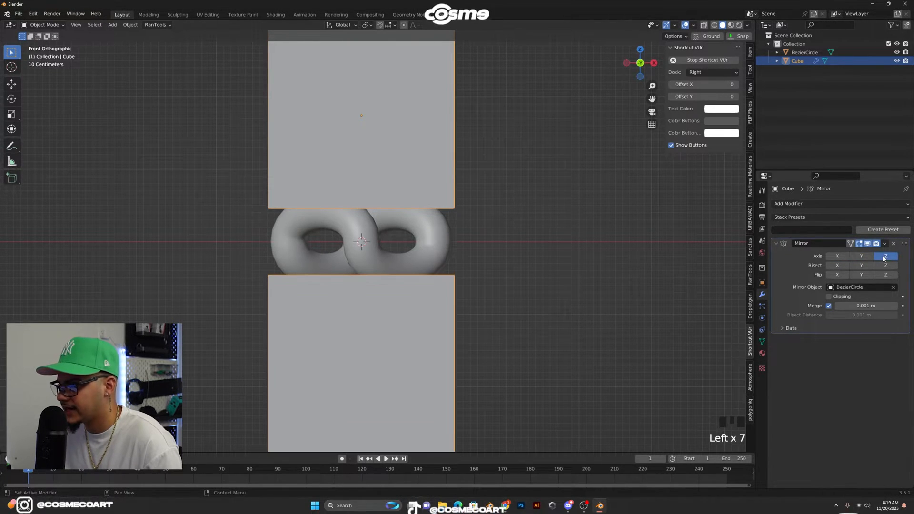
Add a Boolean modifier to the link, set to Difference with the Cube as its object.
left_click(554, 256)
scroll(433, 273, "up", 1)
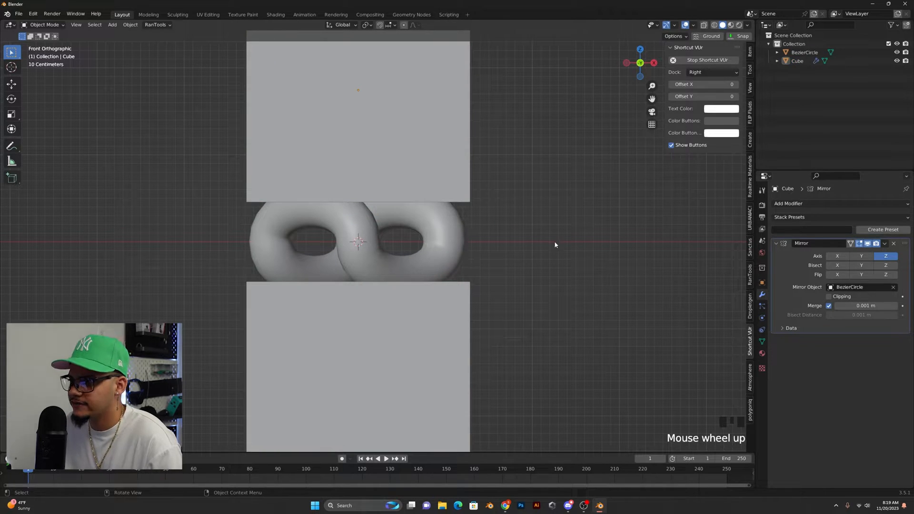
left_click(444, 238)
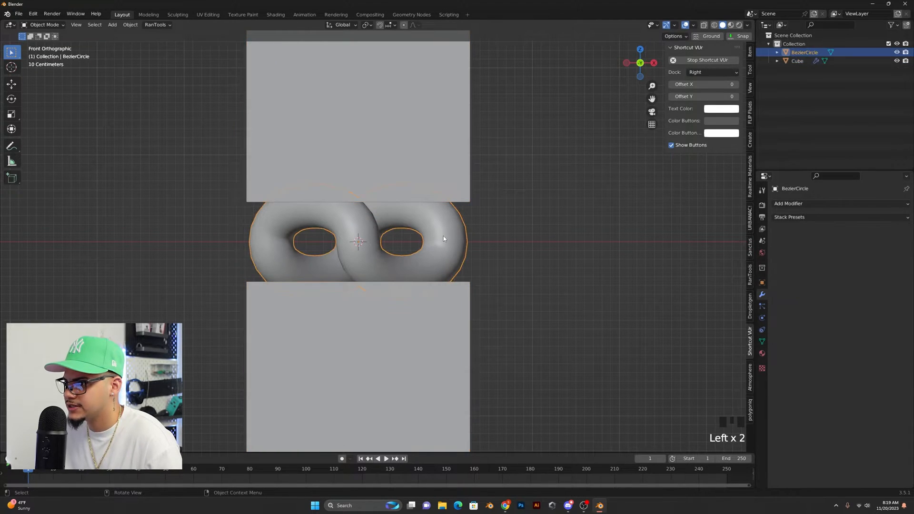
left_click(820, 204)
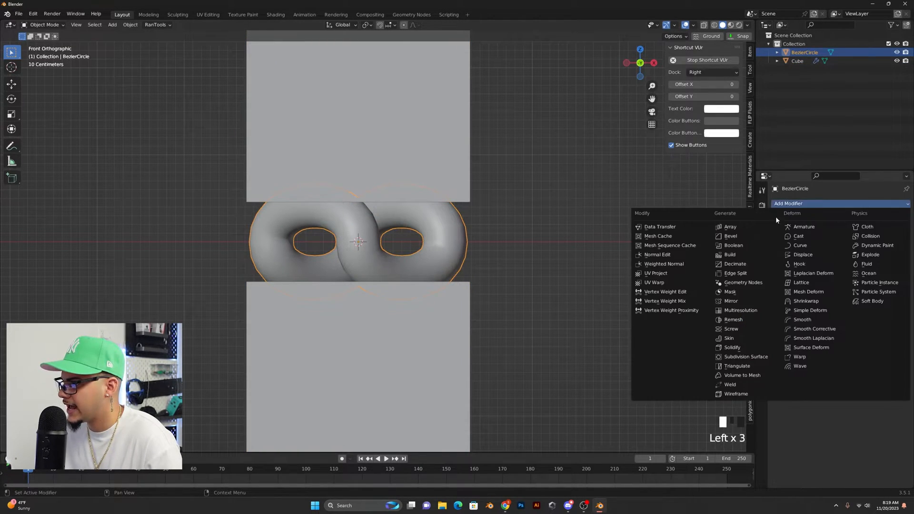
left_click(740, 247)
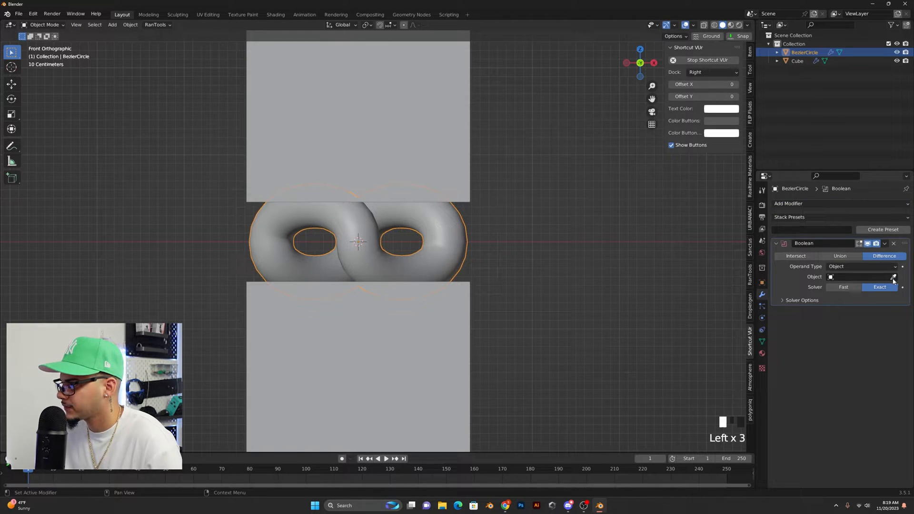
left_click(386, 101)
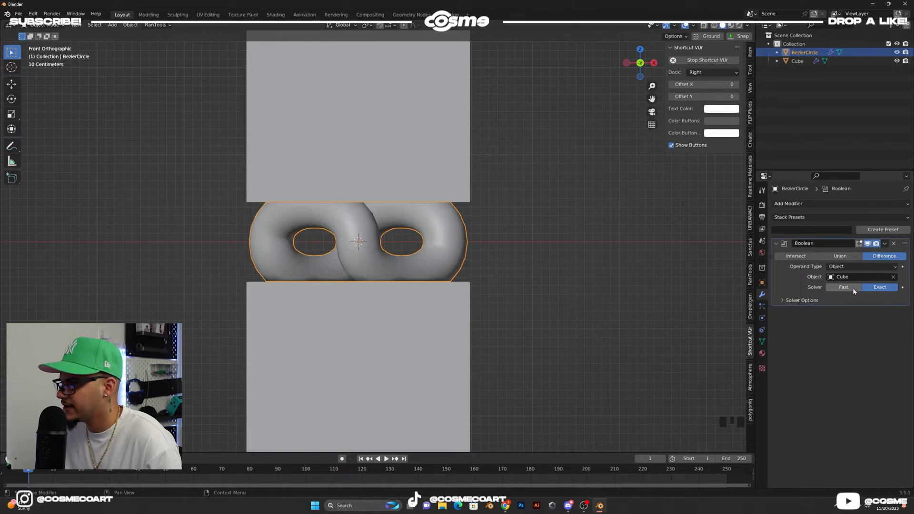
Hide the cube and examine the link's flat-cut upper and lower surfaces from several angles.
left_click(897, 61)
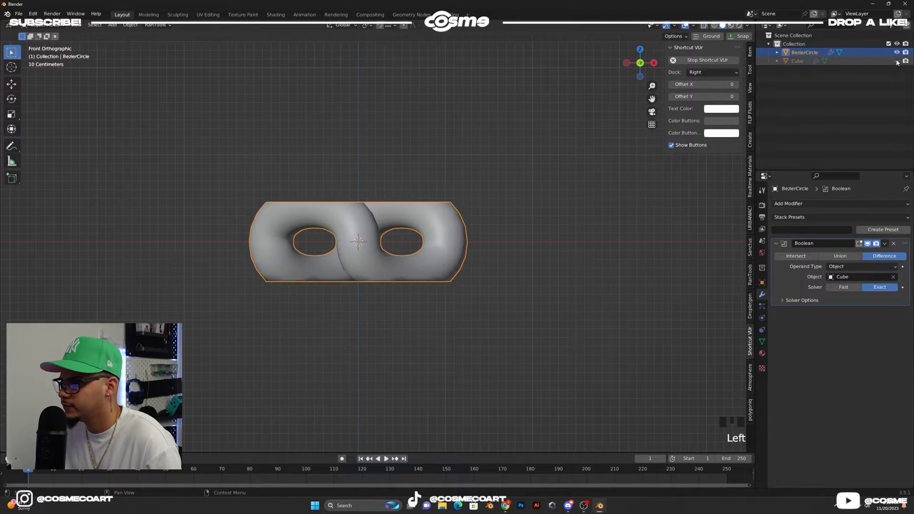
middle_click_drag(367, 127, 356, 184)
scroll(392, 154, "up", 4)
scroll(392, 154, "down", 4)
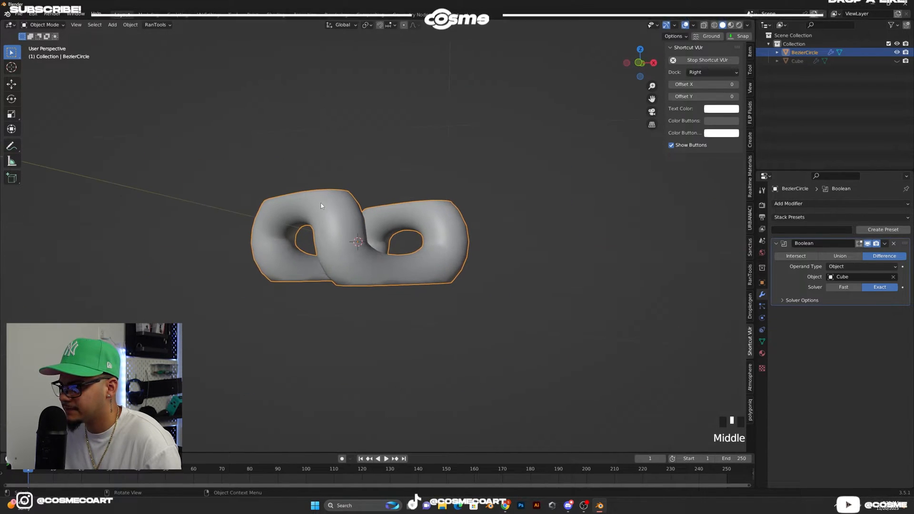
middle_click_drag(361, 272, 318, 255)
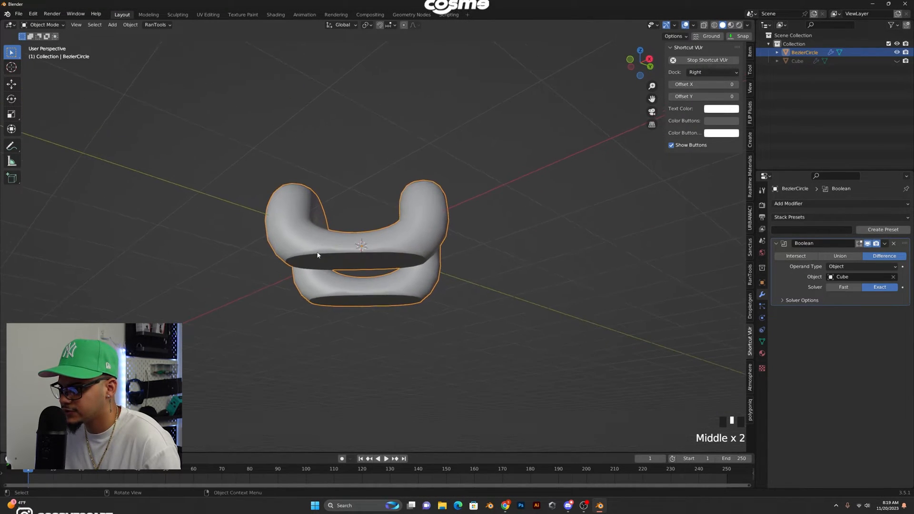
middle_click_drag(370, 265, 415, 306)
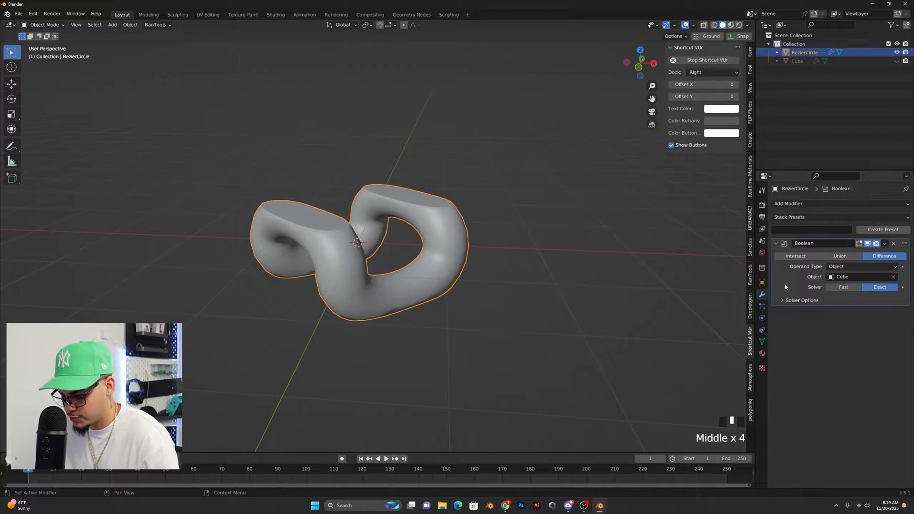
Apply the link's Boolean modifier and delete the hidden cube.
key("ctrl+a")
left_click(804, 61)
key("Delete")
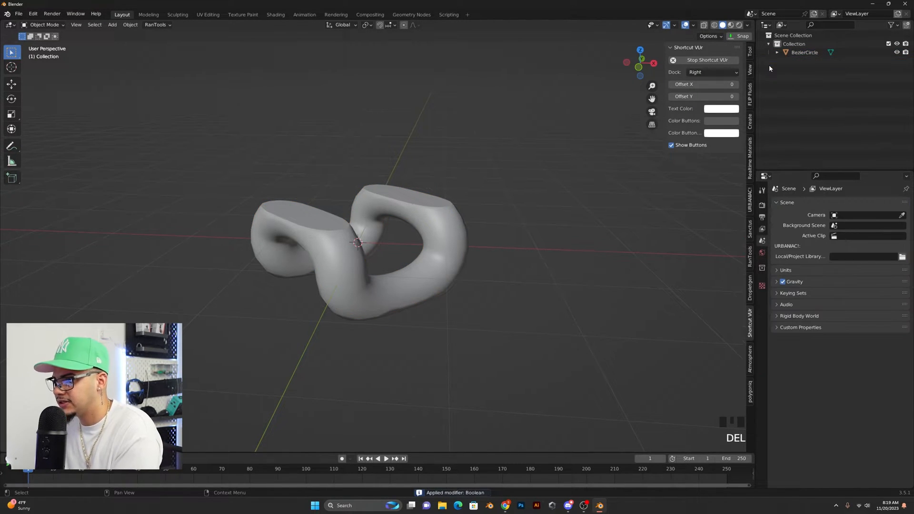
Rotate the link 45° about the global Z axis.
scroll(484, 197, "up", 3)
scroll(516, 172, "down", 3)
middle_click_drag(484, 197, 424, 199)
middle_click_drag(354, 193, 372, 202)
left_click(429, 209)
middle_click_drag(429, 209, 481, 215)
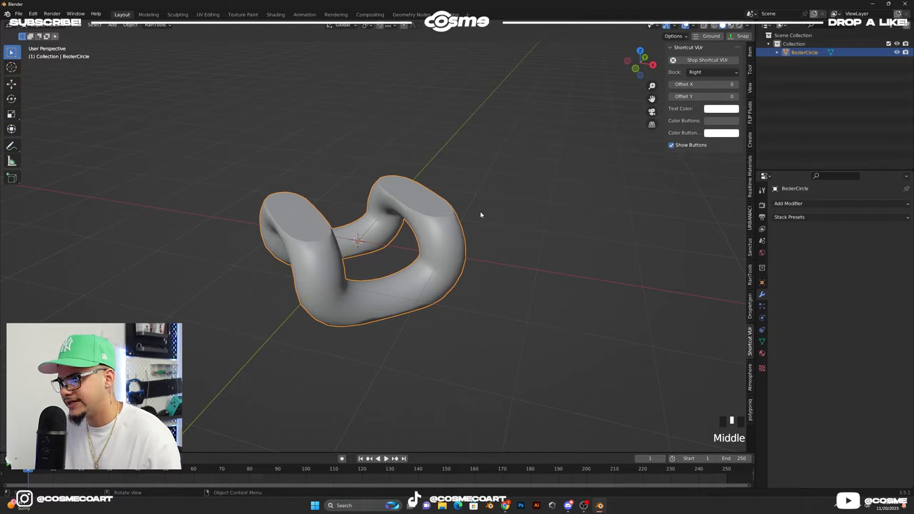
key("KP_1")
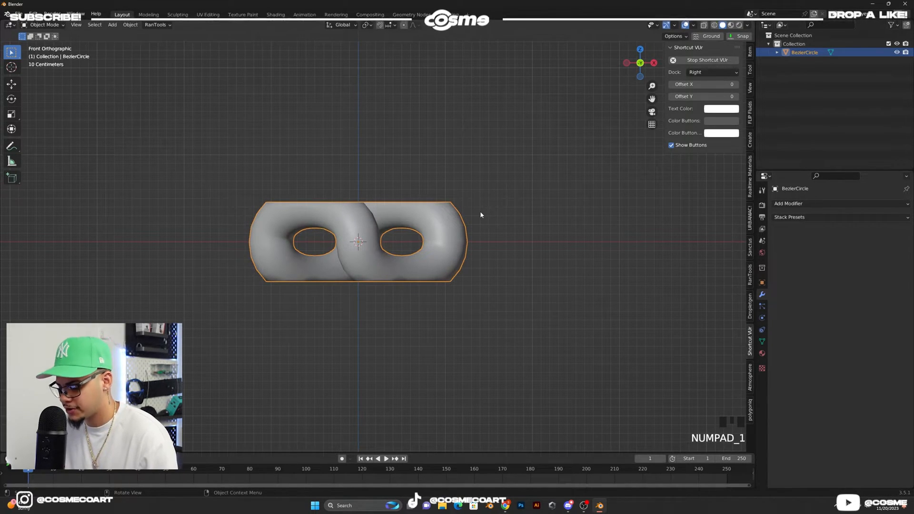
type("r")
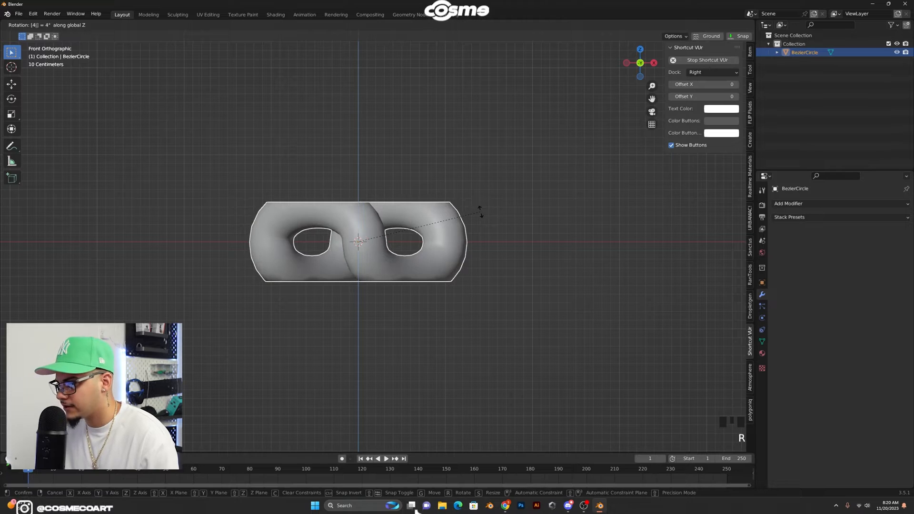
type("z45r")
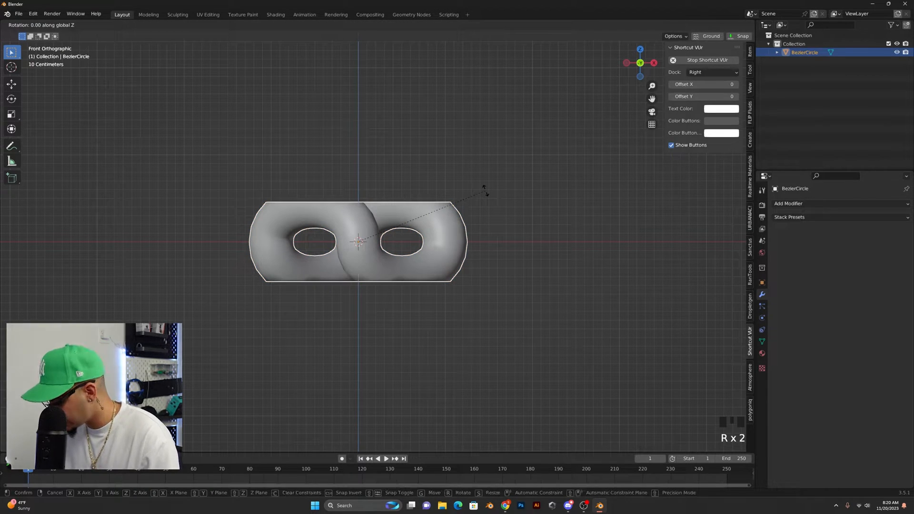
right_click(485, 190)
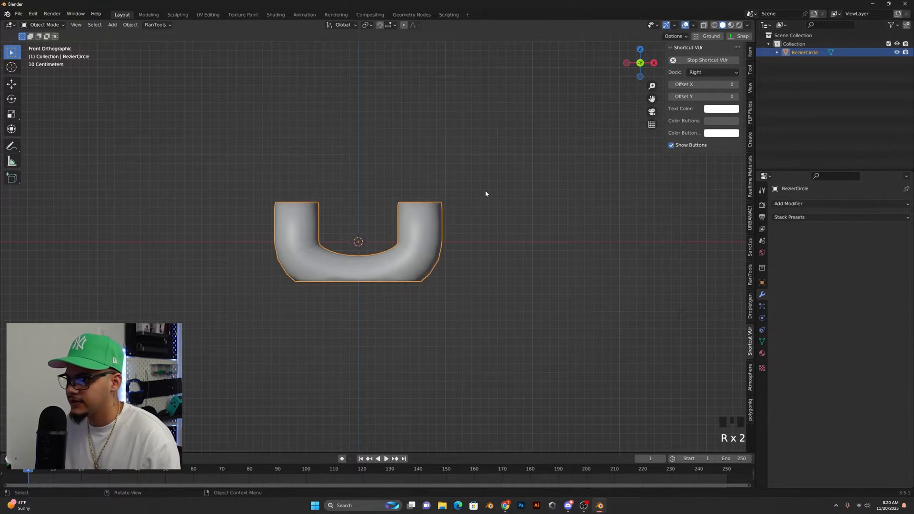
Examine the two flat-cut upper faces of the rotated link.
left_click(408, 169)
middle_click_drag(408, 169, 339, 240)
scroll(366, 244, "up", 3)
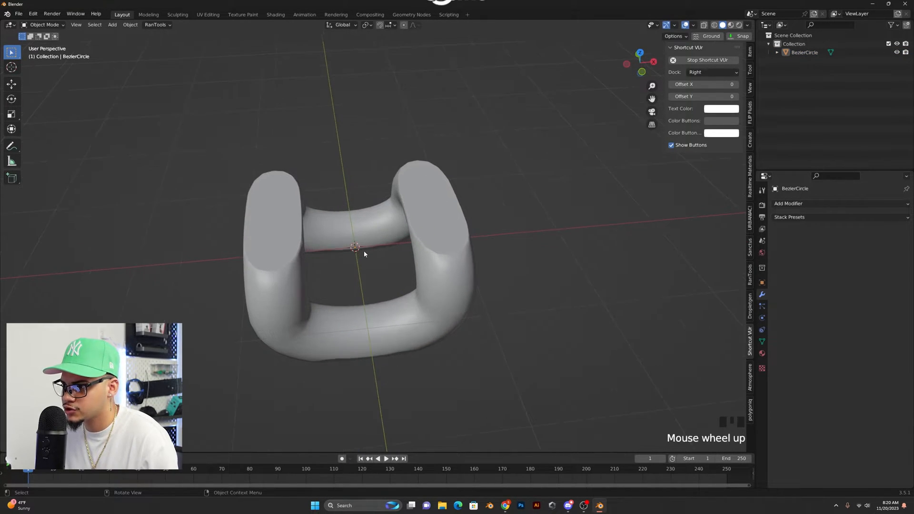
left_click(450, 235)
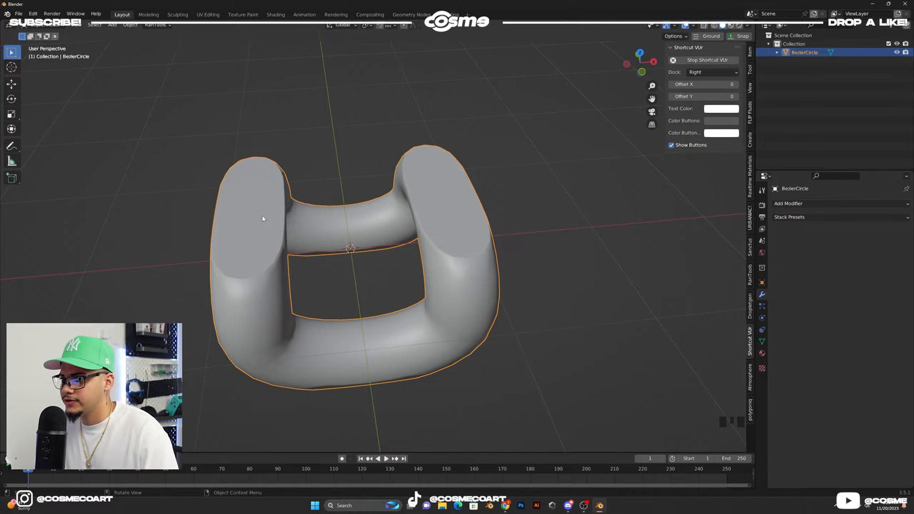
left_click(235, 203)
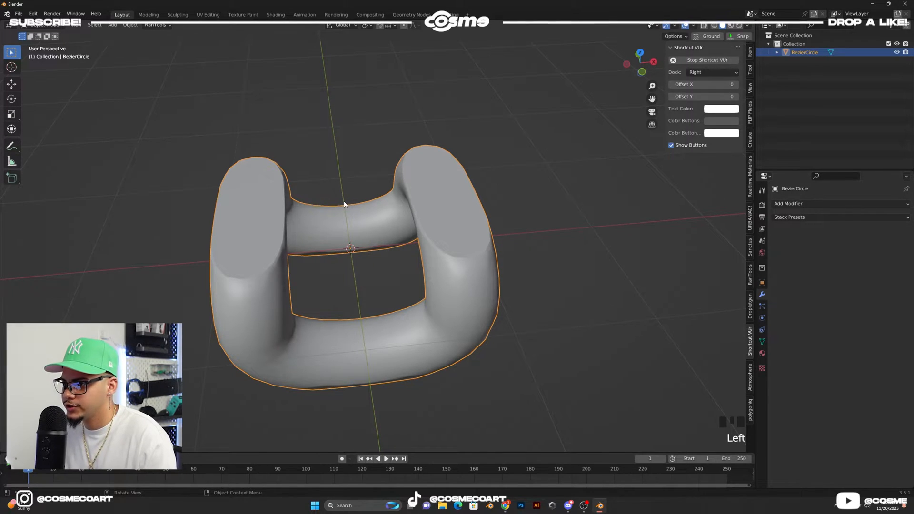
scroll(235, 205, "down", 5)
Duplicate the link's flat upper face on the negative X side in place and separate the copy into its own object.
key("Tab")
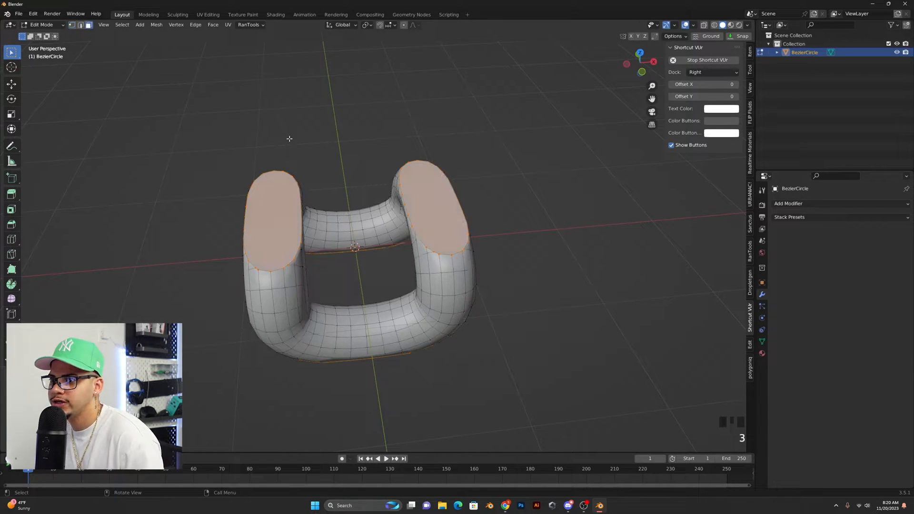
left_click(281, 207)
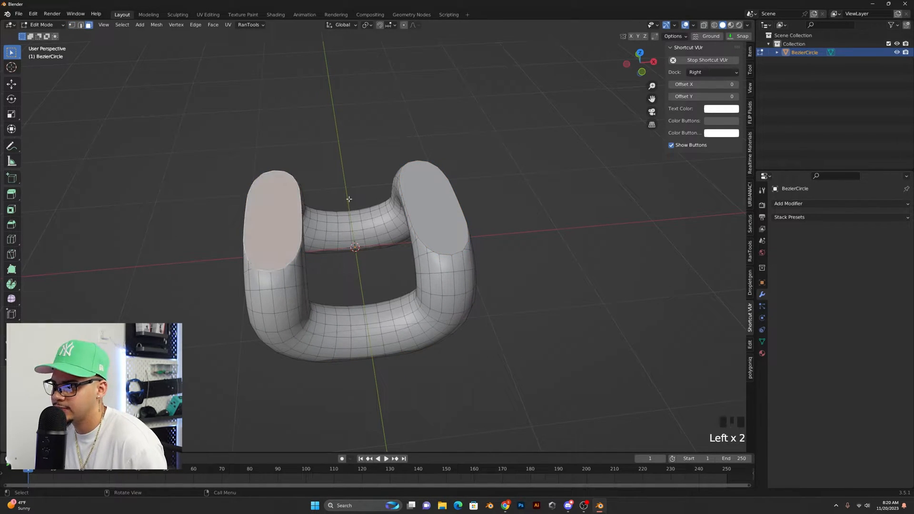
left_click(440, 205)
left_click(257, 214)
left_click(434, 207)
left_click(295, 191)
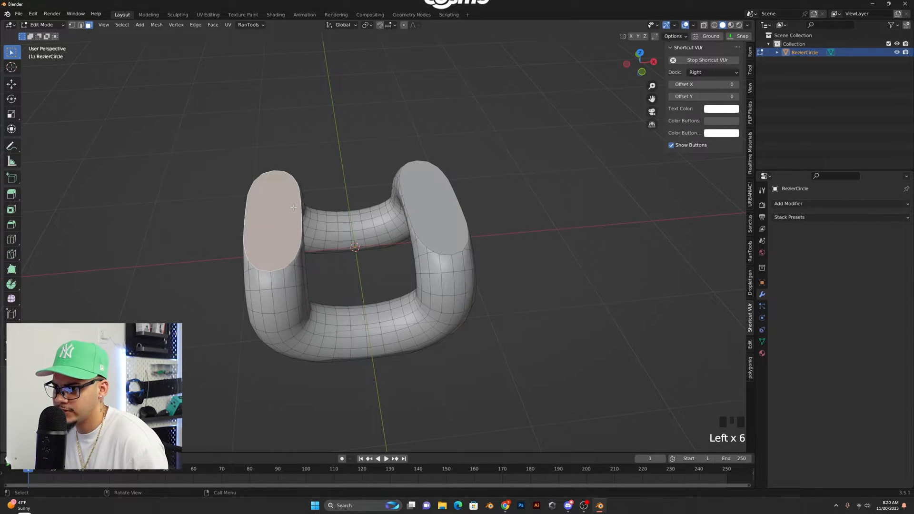
key("shift+d")
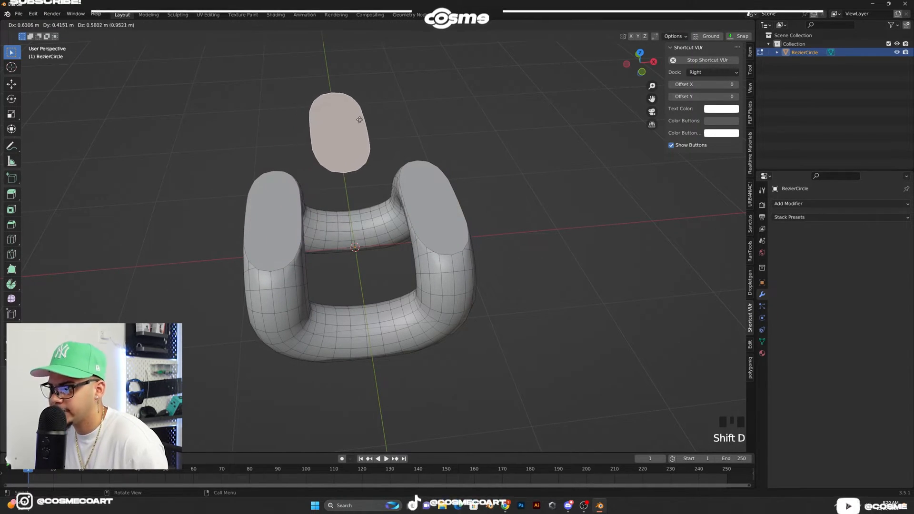
right_click(375, 110)
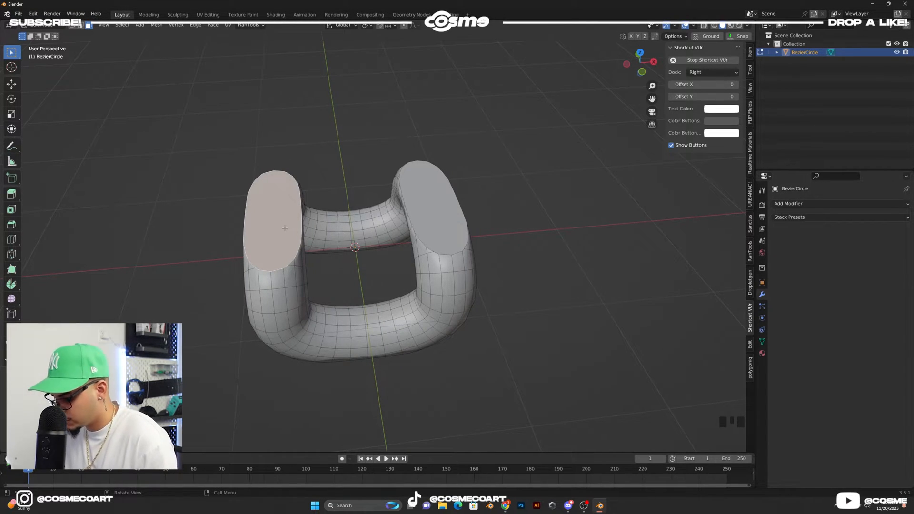
key("p")
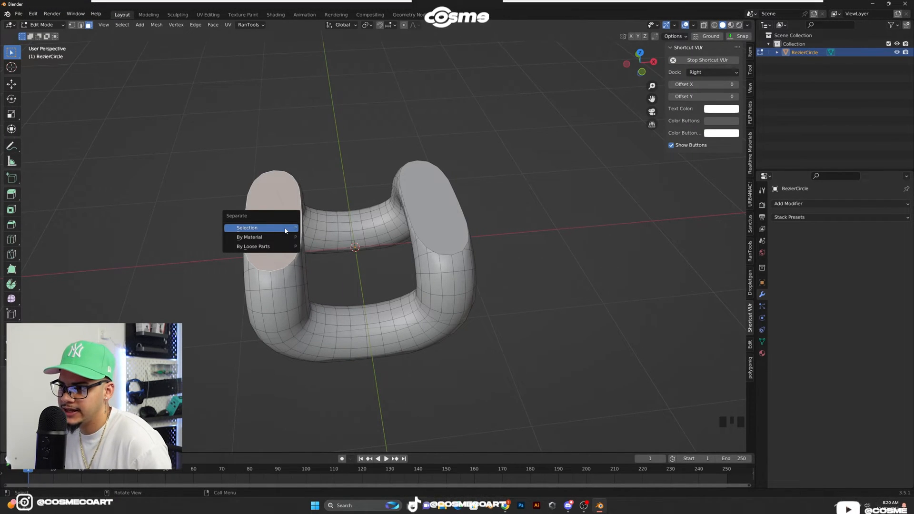
left_click(277, 228)
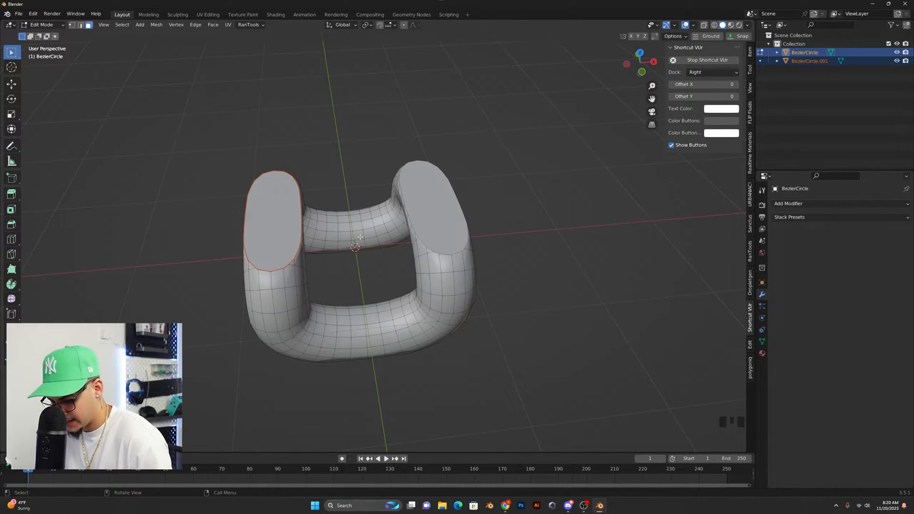
key("Tab")
Move the separated face away from the link, and undo the move.
left_click(338, 177)
left_click(274, 207)
left_click(274, 207)
key("g")
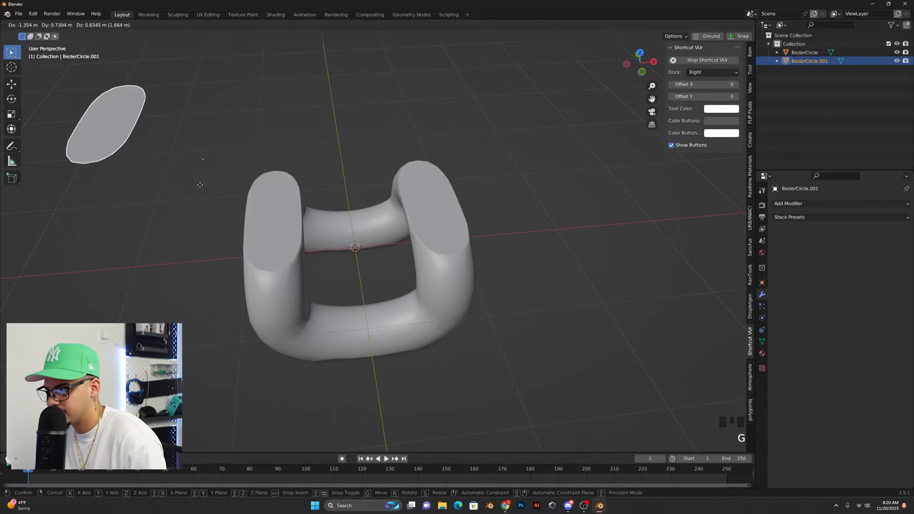
left_click(206, 235)
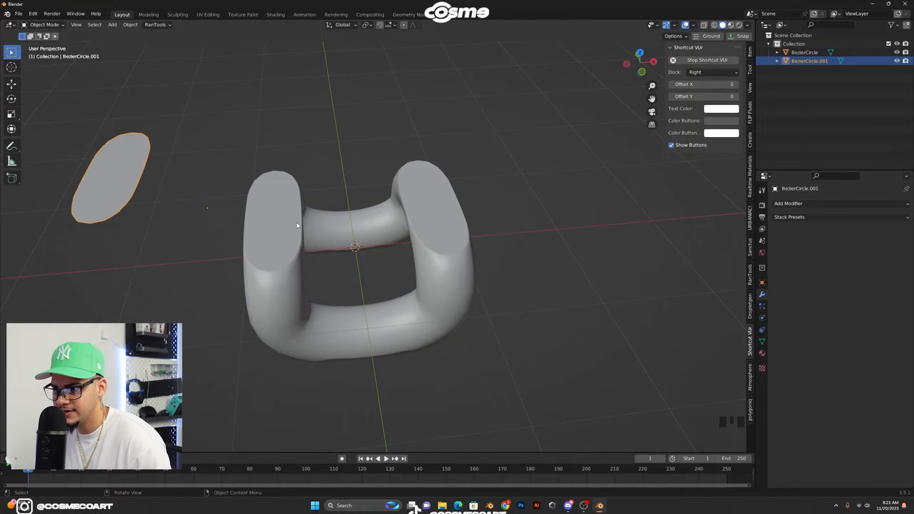
key("ctrl+z")
Try scaling the separated face about its current origin in the top view.
left_click(325, 228)
left_click(324, 227)
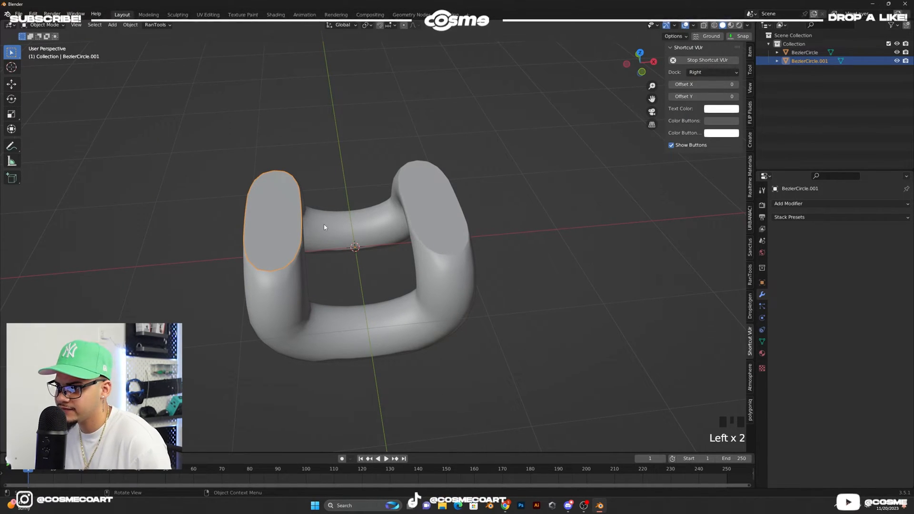
middle_click_drag(325, 228, 312, 246)
key("KP_7")
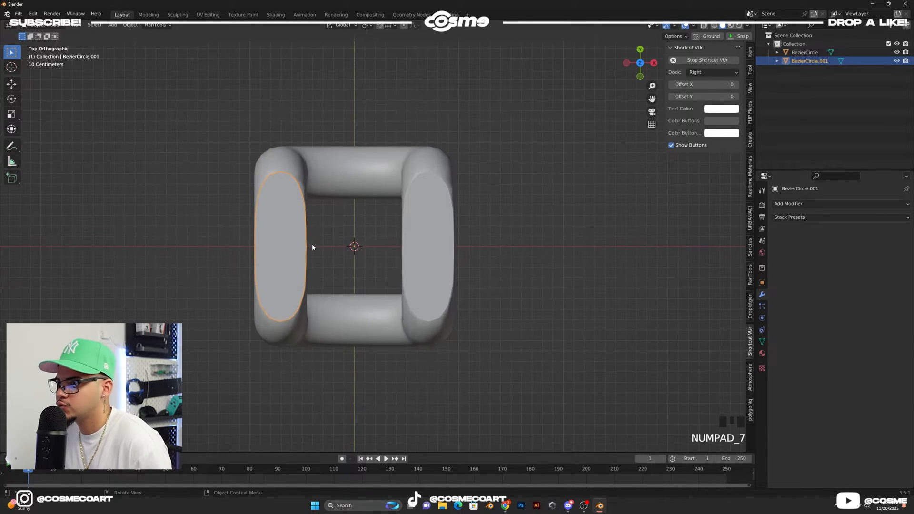
key("s")
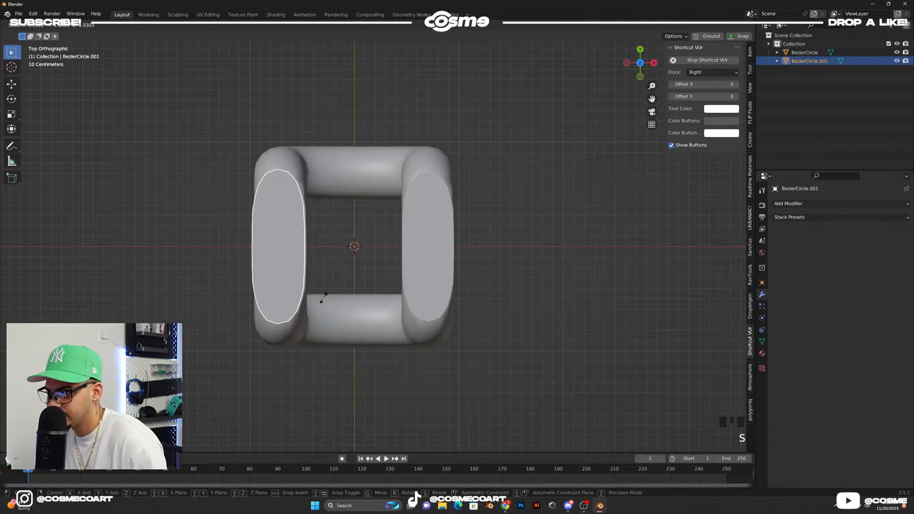
key("s")
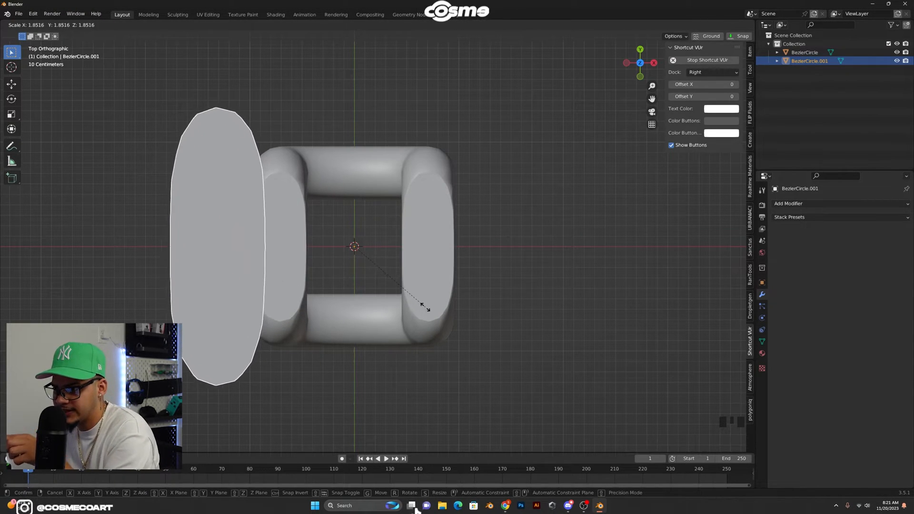
key("Escape")
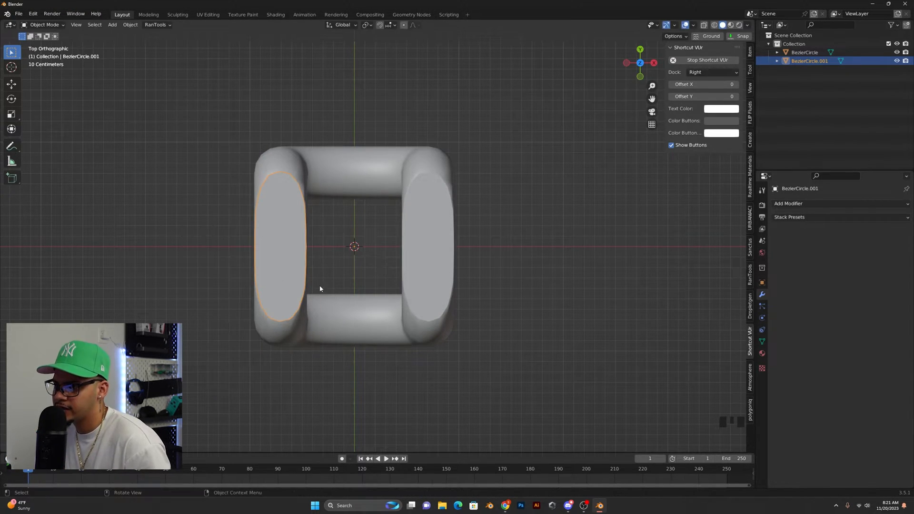
Set the separated face's origin to its geometry.
right_click(312, 238)
mouse_move(274, 234)
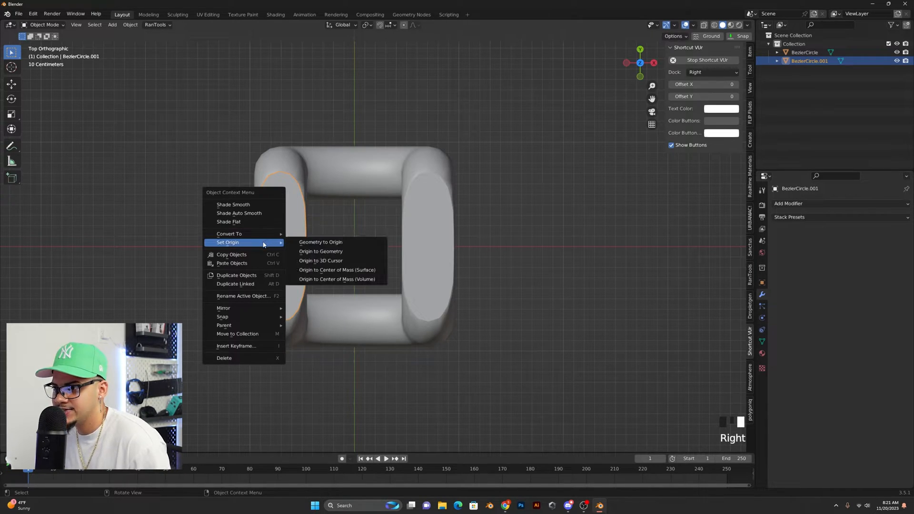
left_click(303, 251)
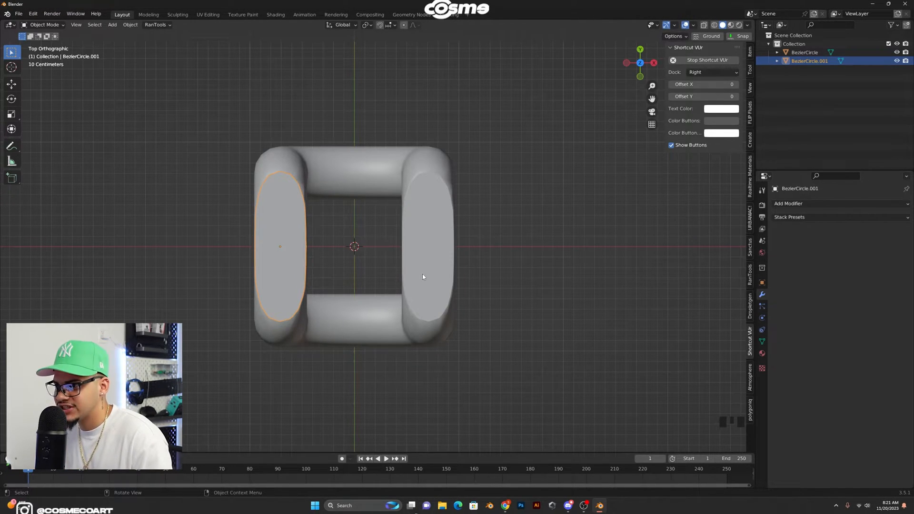
Scale the separated face down slightly so its outline sits inside the link's flat face.
key("s")
left_click(409, 272)
key("s")
key("x")
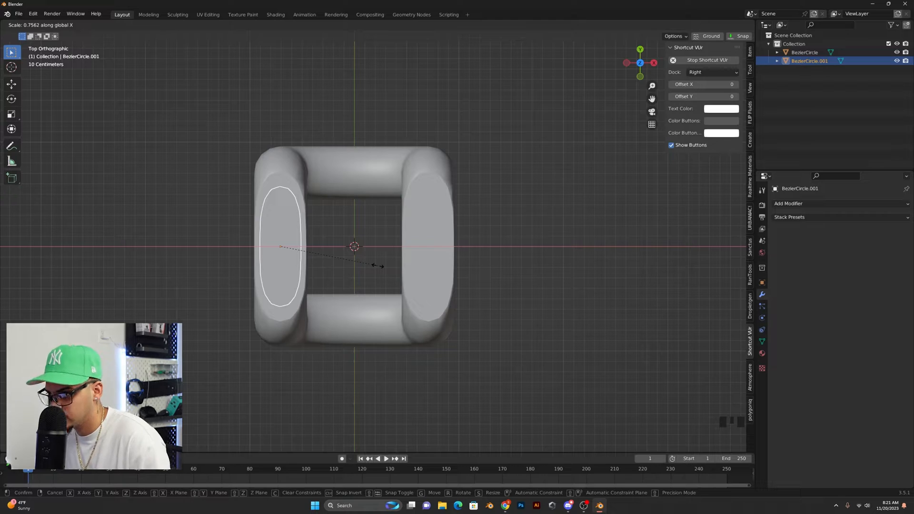
key("x")
key("x")
left_click(374, 264)
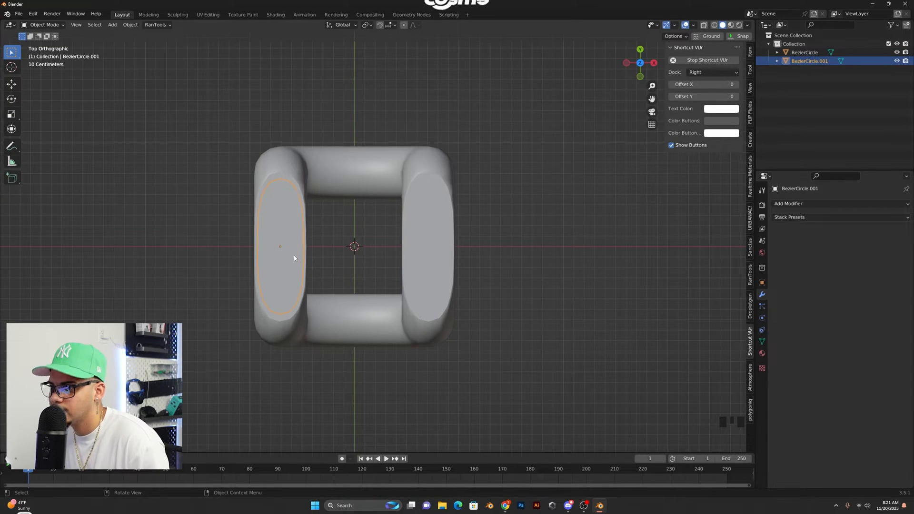
Try to apply the rotation and scale of the link and the separated face.
mouse_move(298, 255)
middle_mouse_down()
mouse_move(302, 236)
mouse_move(306, 246)
middle_mouse_up()
scroll(306, 249, "down", 4)
left_click_drag(275, 188, 449, 305)
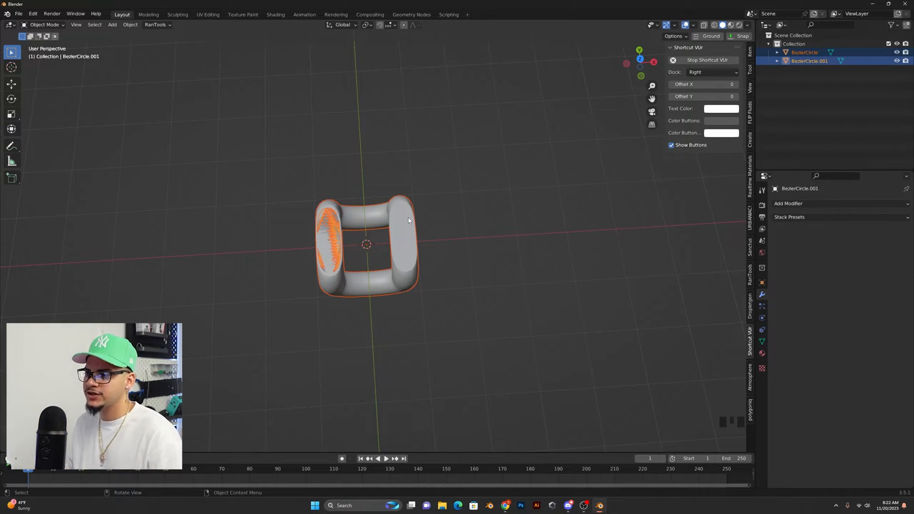
key("ctrl+s")
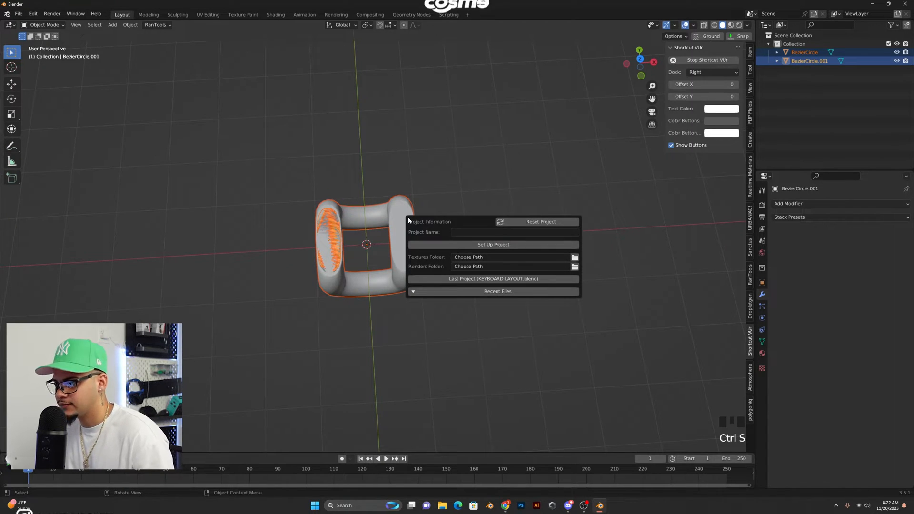
left_click(422, 188)
key("shift+a")
left_click(455, 155)
key("ctrl+a")
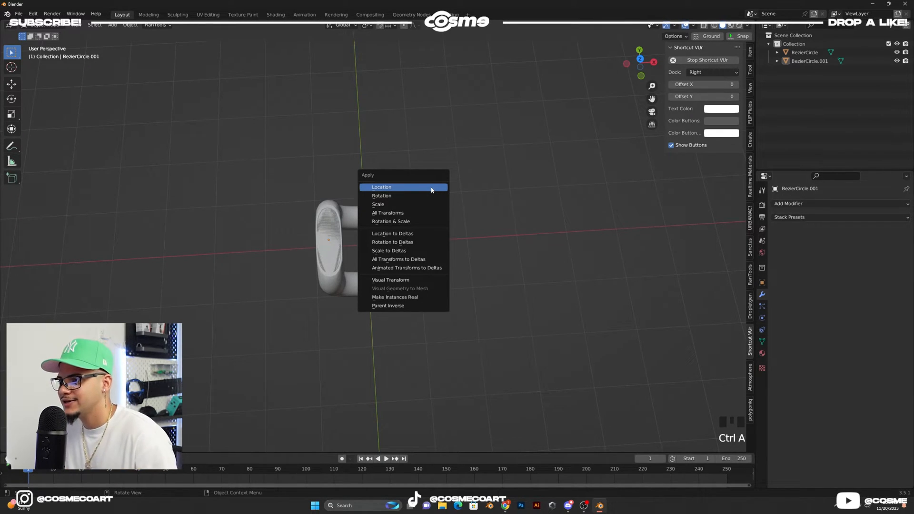
left_click(407, 221)
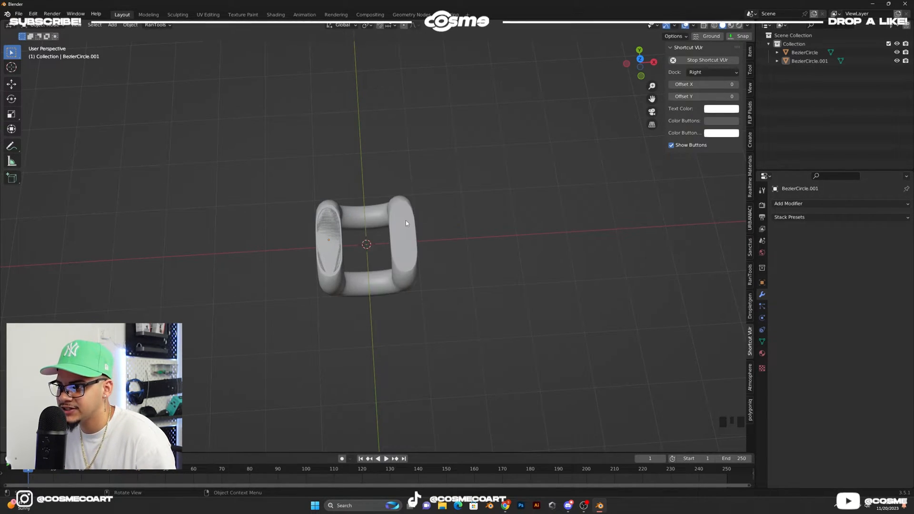
Scale the separated face slightly narrower along the global X axis in the top view.
left_click(325, 241)
left_click(334, 245)
left_click(335, 247)
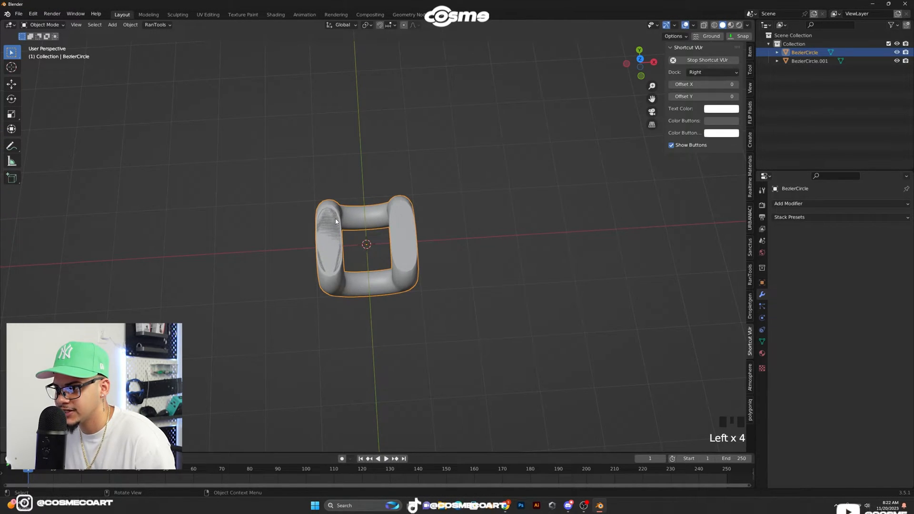
left_click(335, 246)
key("KP_7")
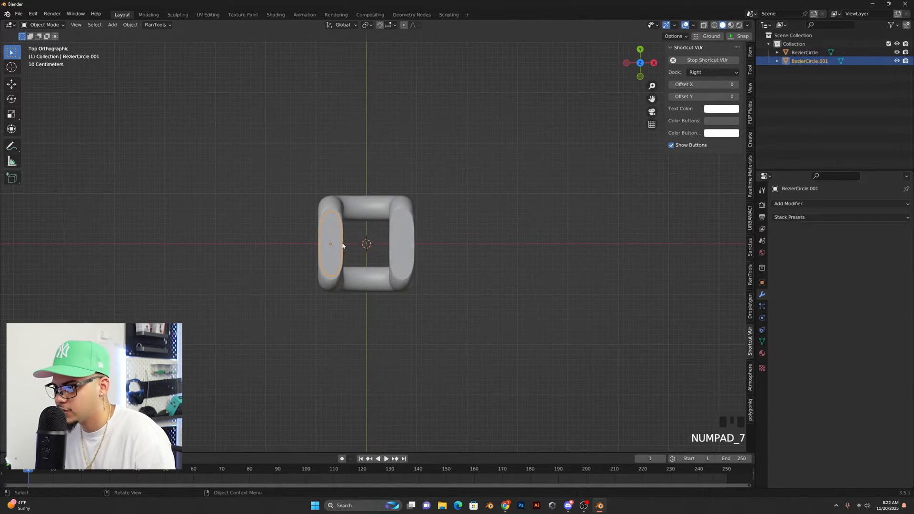
scroll(340, 262, "up", 6)
key("s")
key("x")
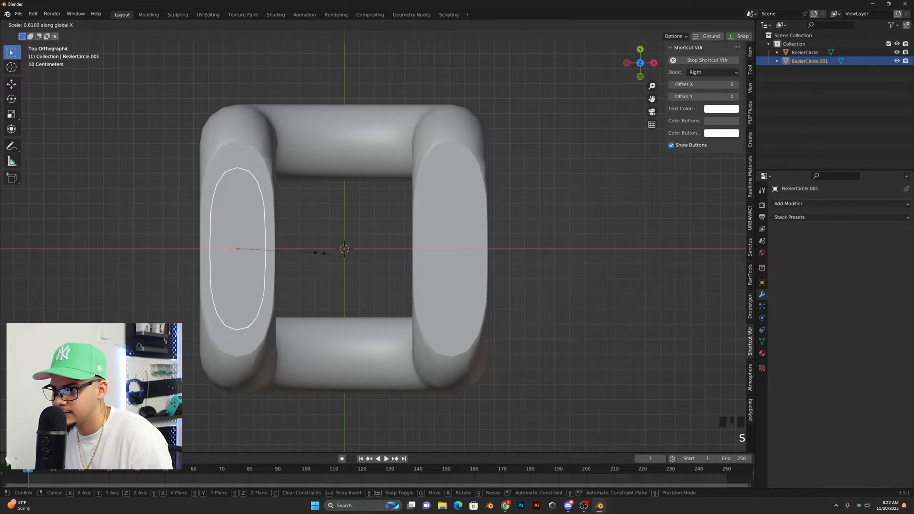
left_click(320, 255)
Apply the rotation and scale of the separated face.
right_click(240, 239)
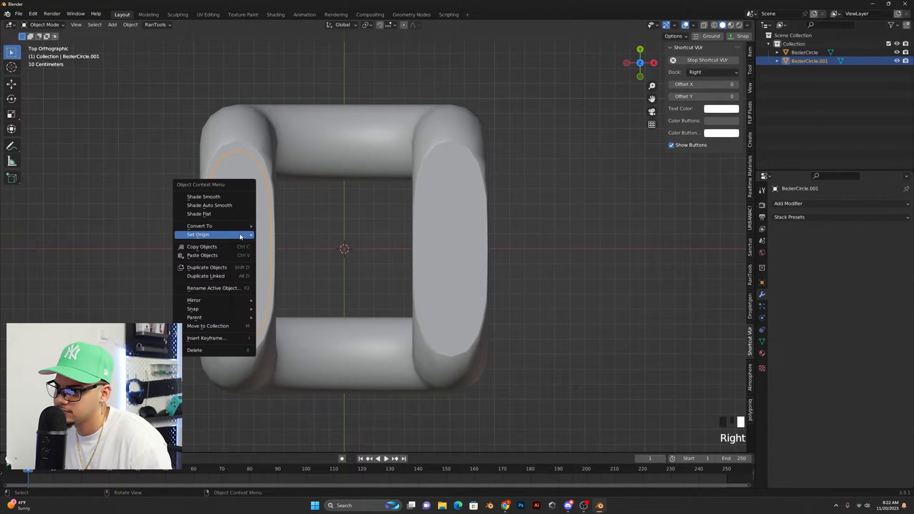
key("ctrl+a")
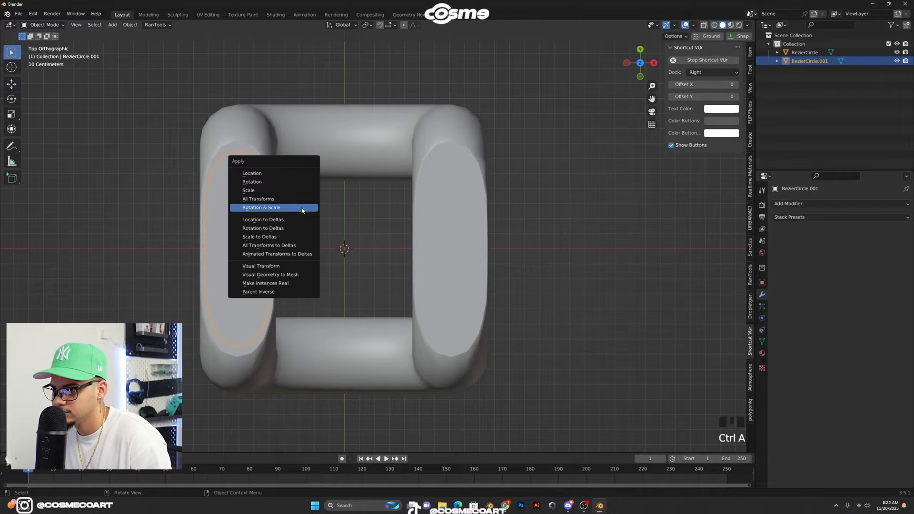
key("s")
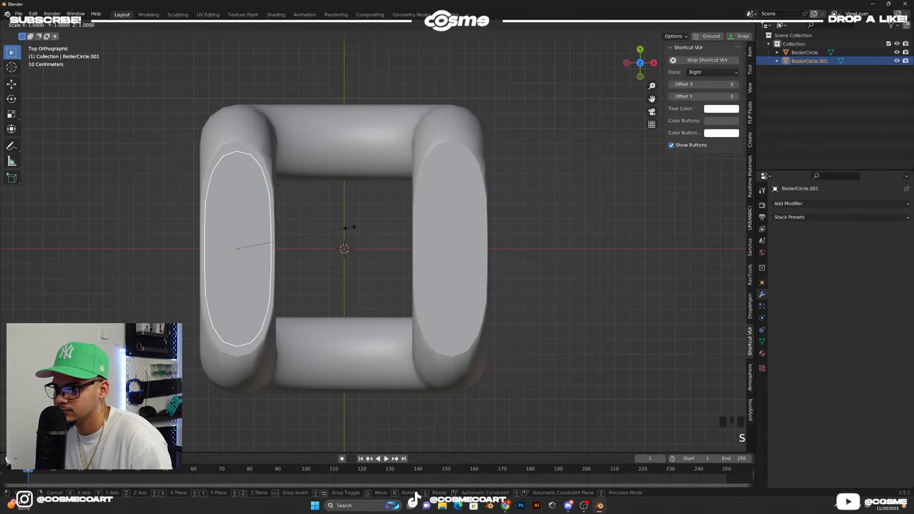
key("s")
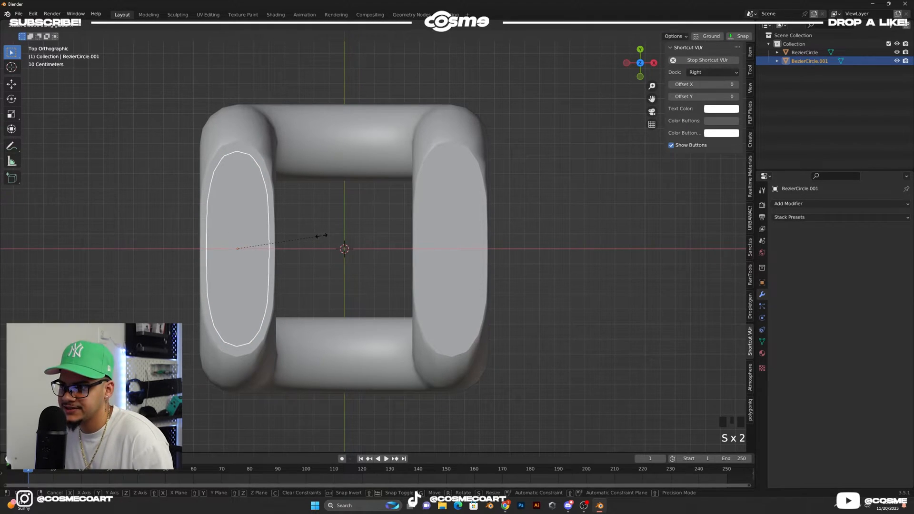
left_click(250, 234)
left_click(256, 221)
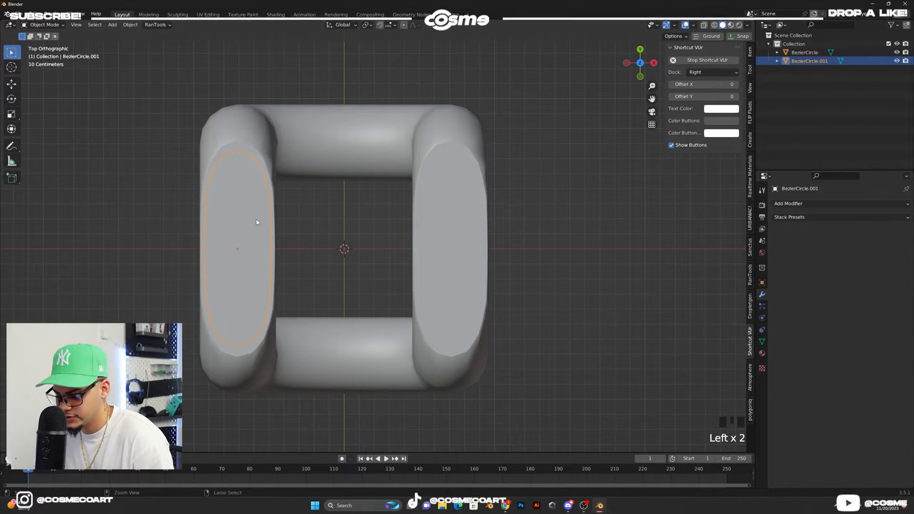
key("ctrl+a")
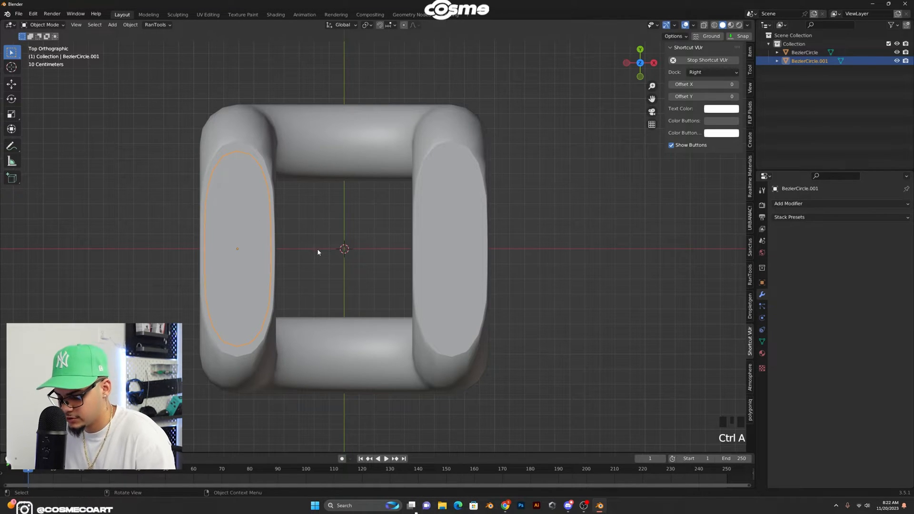
Scale the separated face to about 0.89 along the global X axis for a more even margin inside the flat face.
key("s")
key("x")
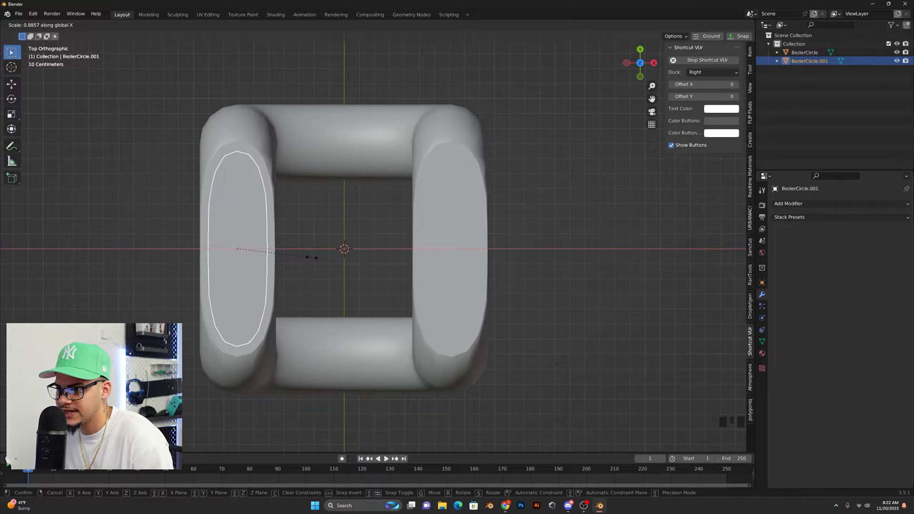
left_click(312, 257)
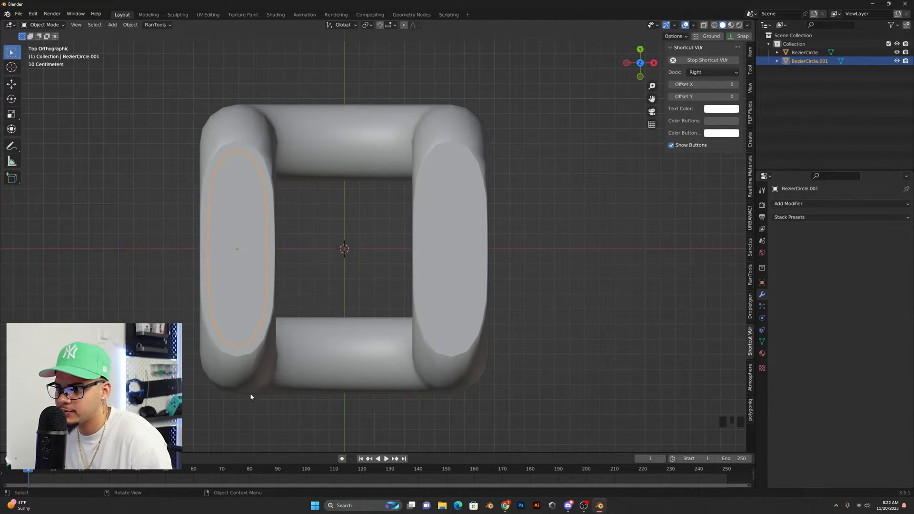
Move the separated face up along the global Z axis so it floats above the link's flat face.
left_click(285, 267)
left_click(268, 293)
middle_click_drag(268, 292, 276, 253)
key("g")
key("z")
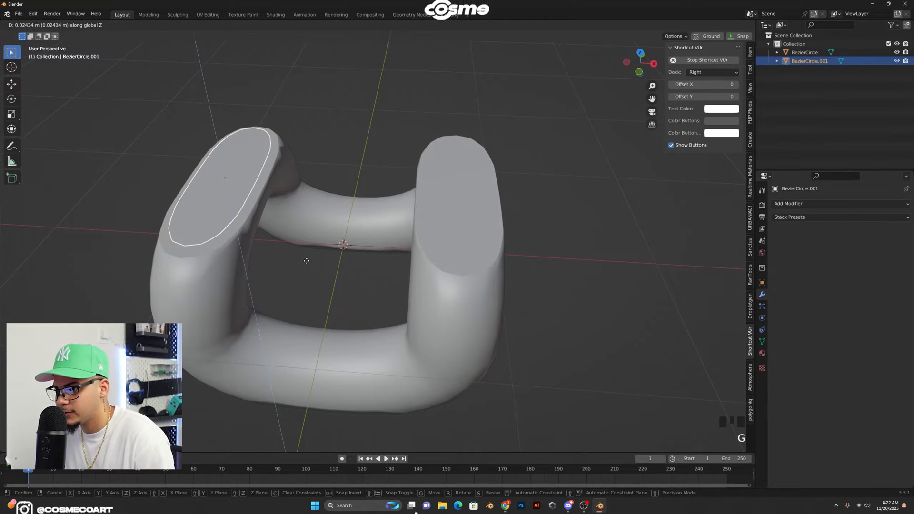
left_click(311, 242)
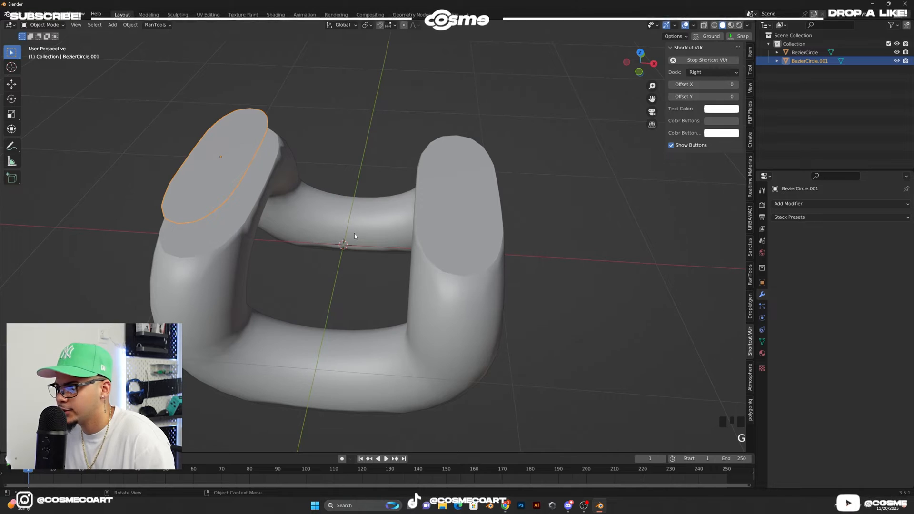
Add a Mirror modifier on the X axis to the separated face, using the link as the mirror object.
left_click(786, 204)
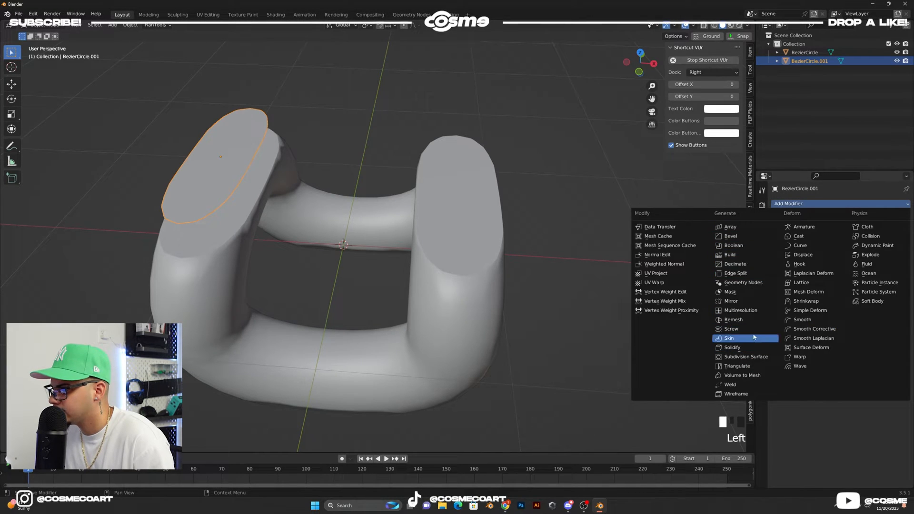
left_click(758, 301)
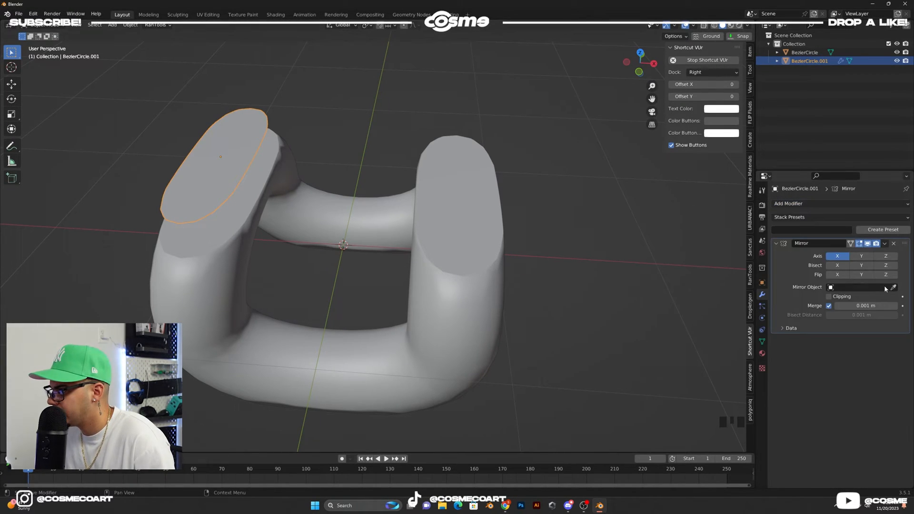
left_click(894, 289)
left_click(433, 225)
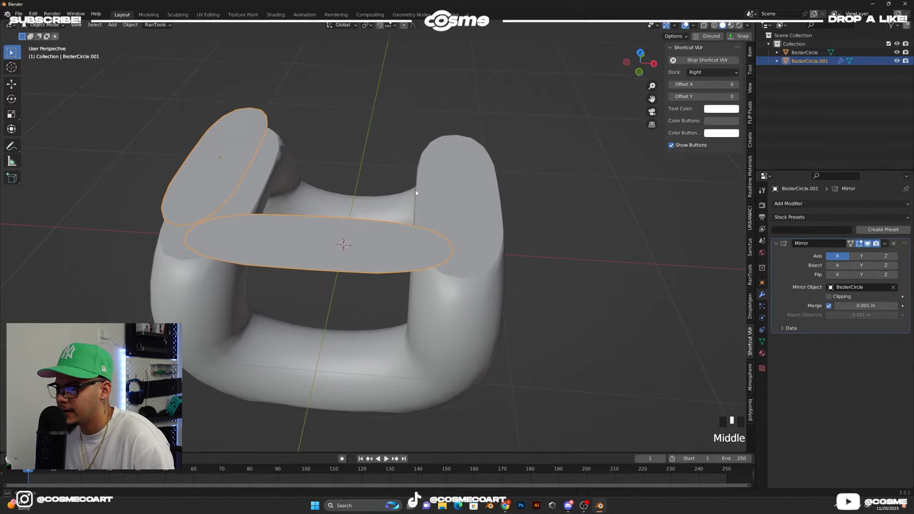
middle_click_drag(478, 255, 213, 242)
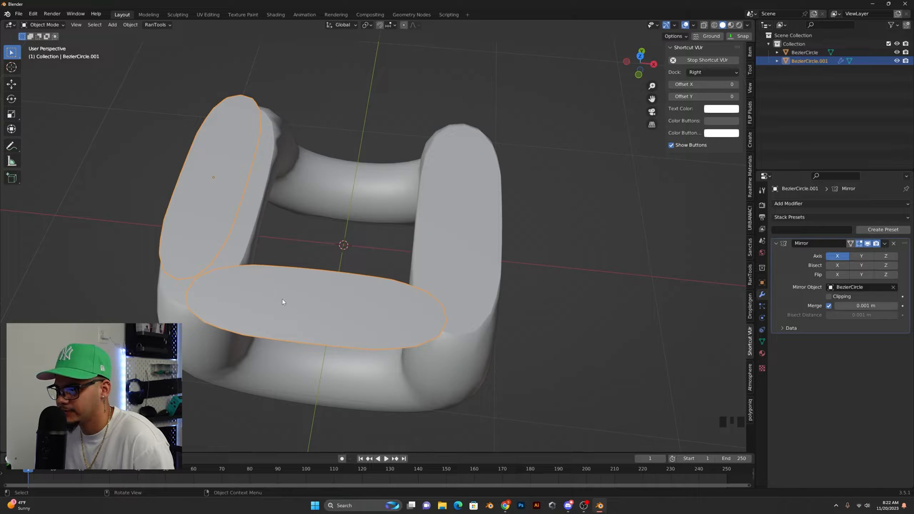
Apply the link's rotation and scale so the mirrored face lands over the opposite flat end.
left_click(480, 212)
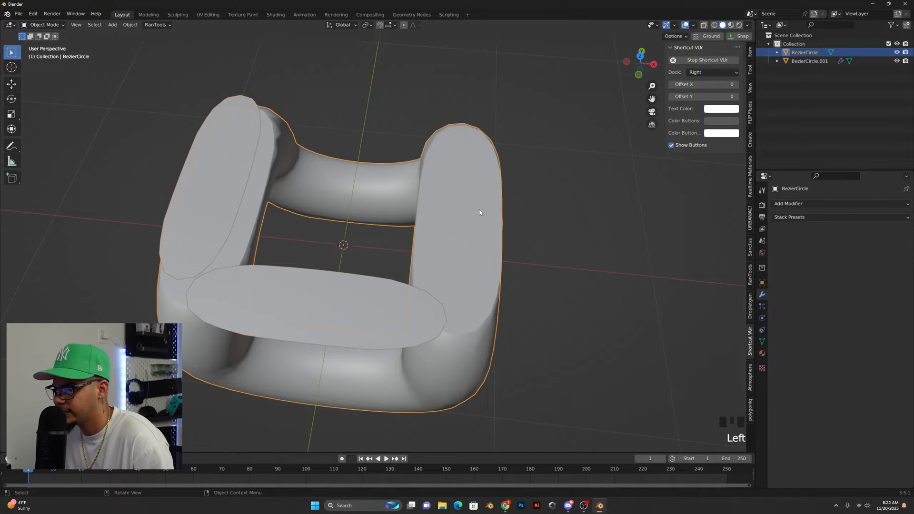
key("ctrl+a")
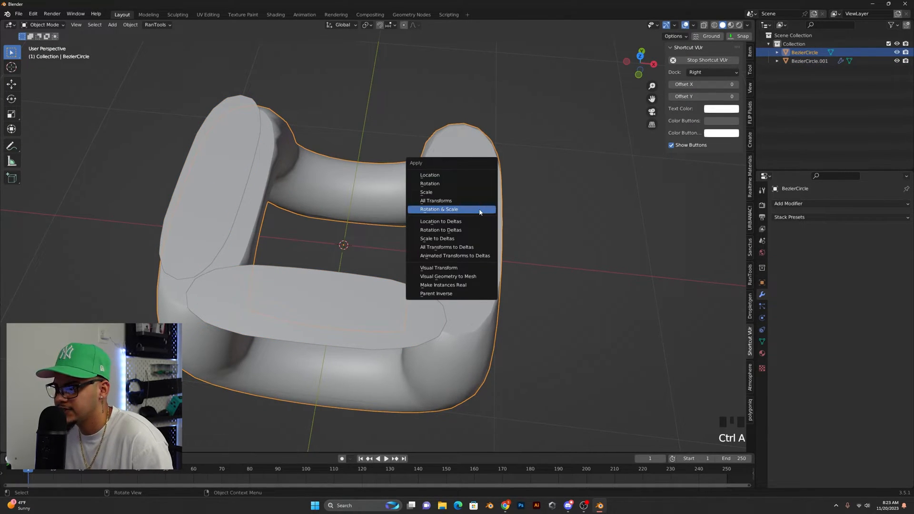
left_click(481, 211)
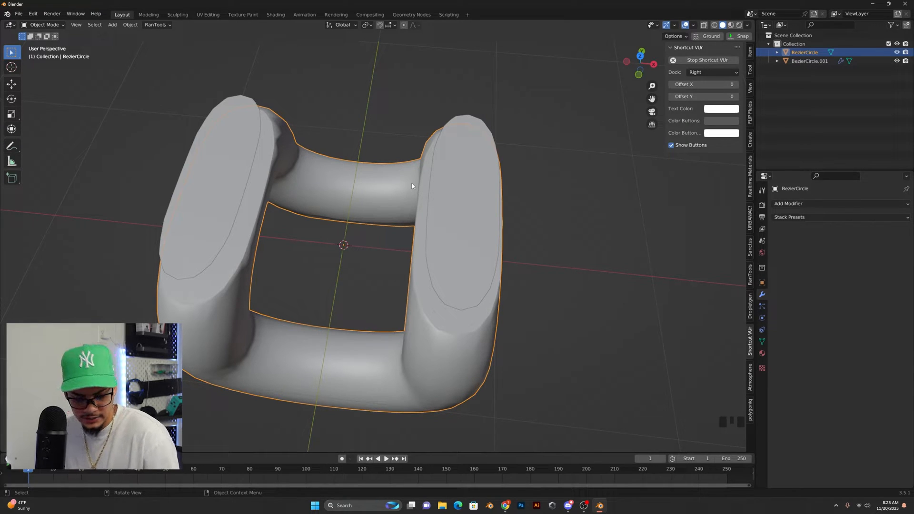
Examine from the top how the original and mirrored faces line up with the link's two flat ends.
middle_click_drag(303, 191, 319, 203)
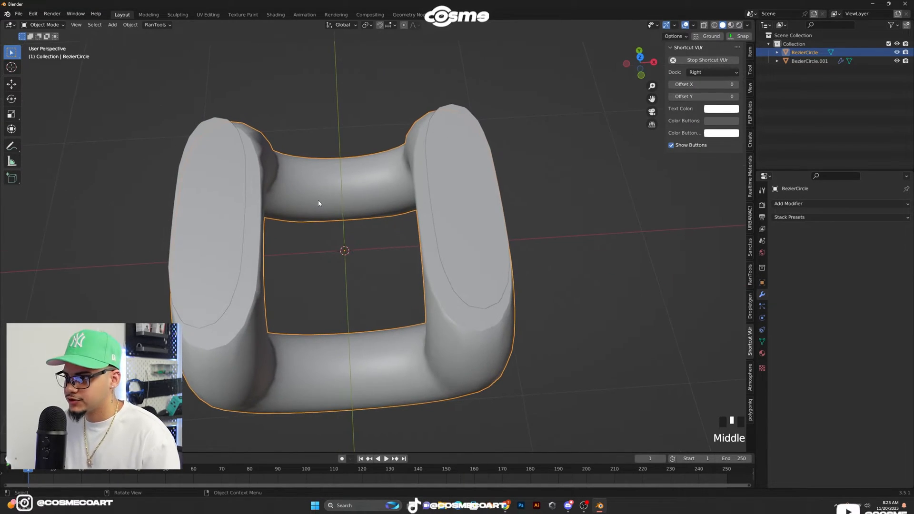
key("KP_7")
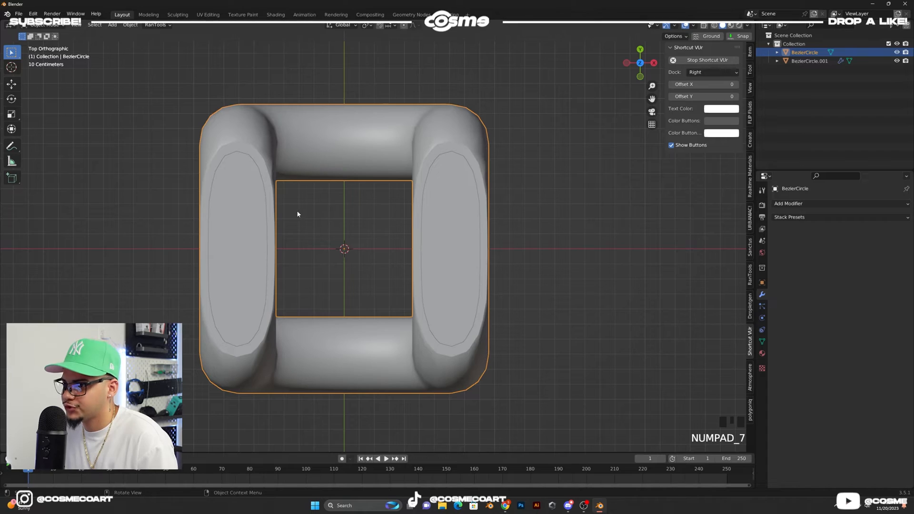
left_click(452, 205)
left_click(520, 196)
left_click(441, 213)
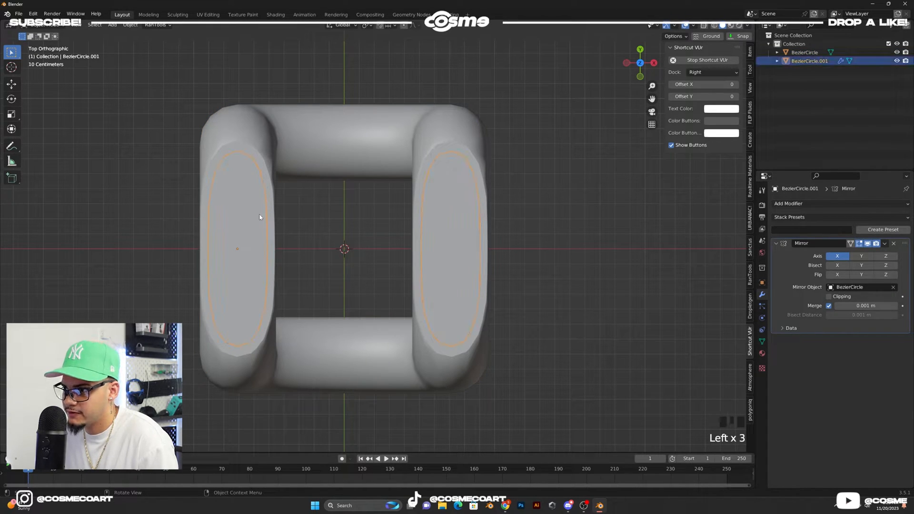
left_click(379, 149)
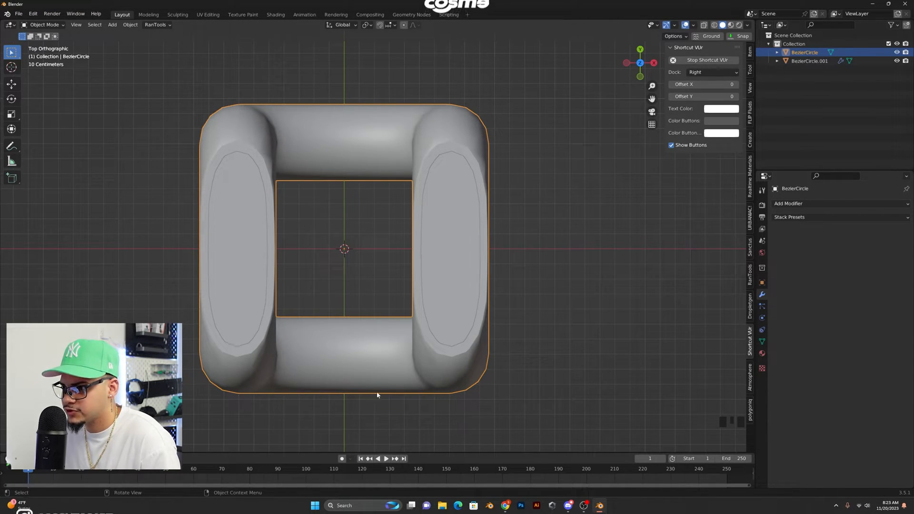
left_click(390, 75)
left_click(364, 112)
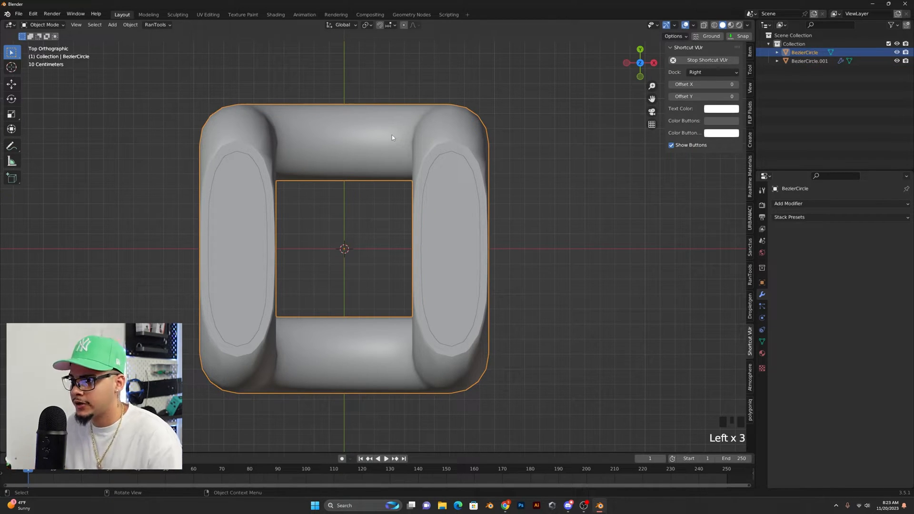
key("ctrl+a")
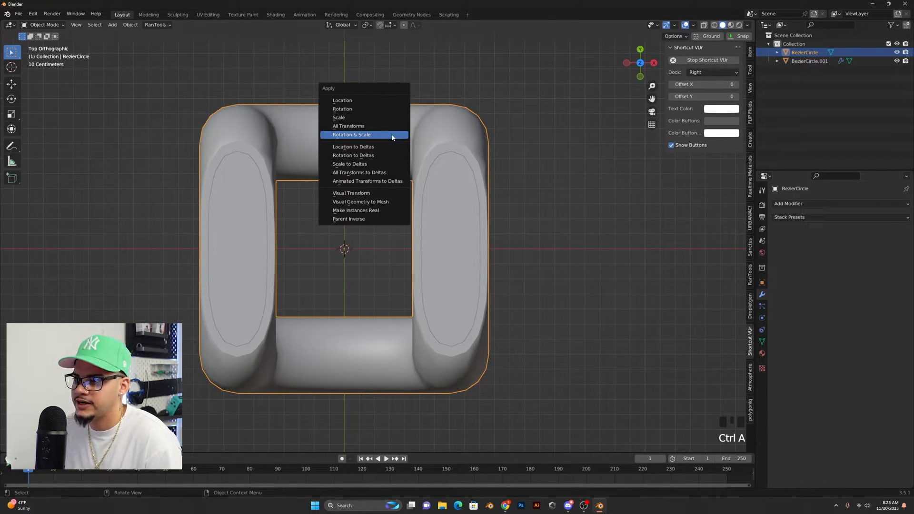
left_click(407, 127)
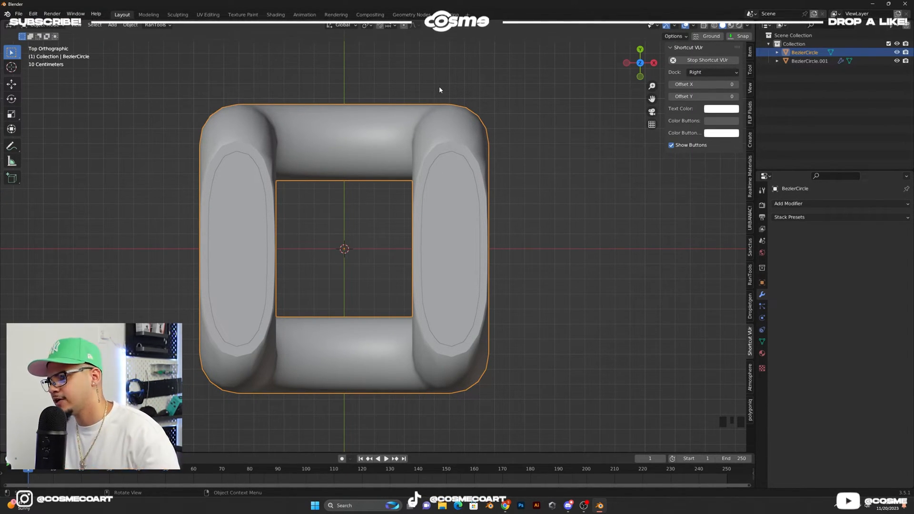
left_click(370, 77)
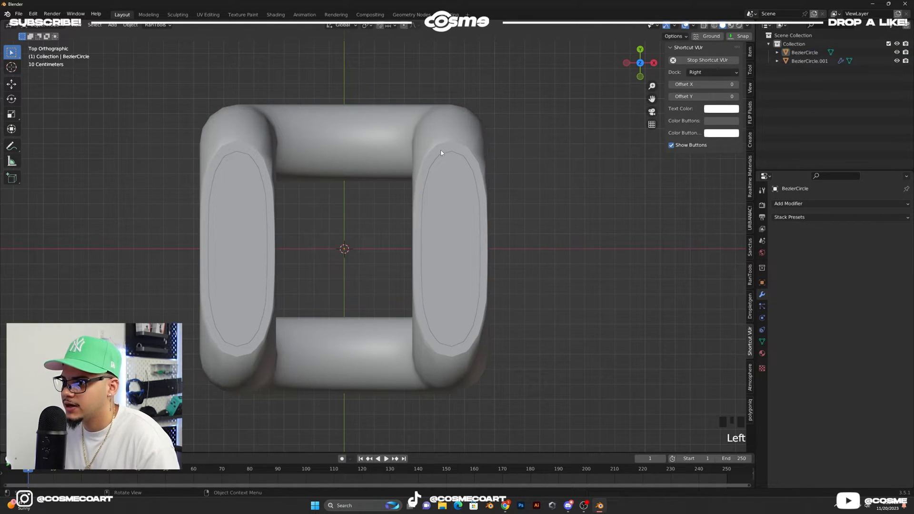
Extrude the separated face downward about 0.09 m in Edit Mode to give it thickness, then return to Object Mode.
left_click(454, 199)
middle_click_drag(540, 228, 394, 162)
key("Tab")
scroll(266, 181, "up", 3)
middle_click_drag(266, 181, 198, 78, "shift")
scroll(217, 90, "down", 2)
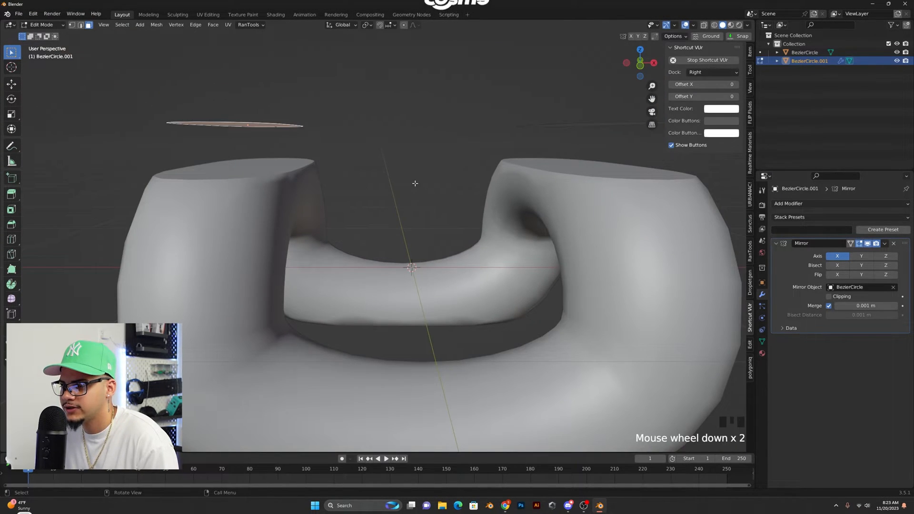
middle_click_drag(415, 184, 308, 160)
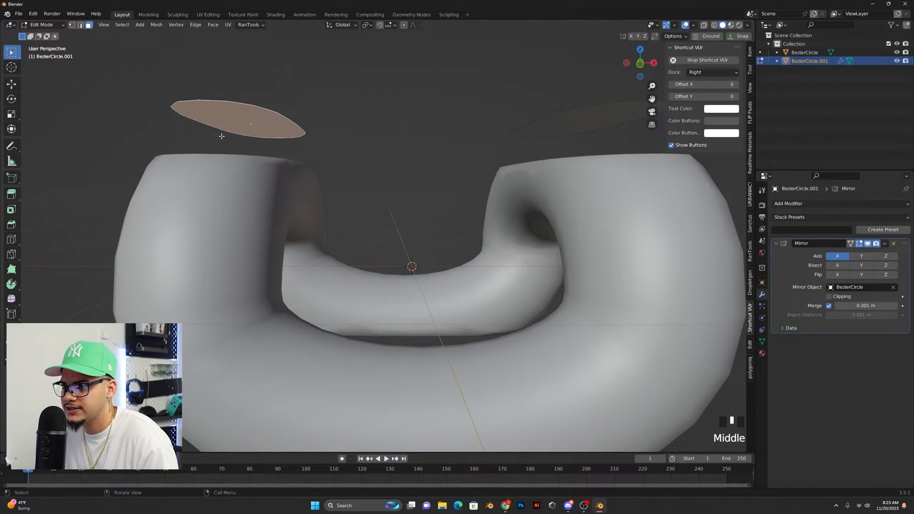
key("e")
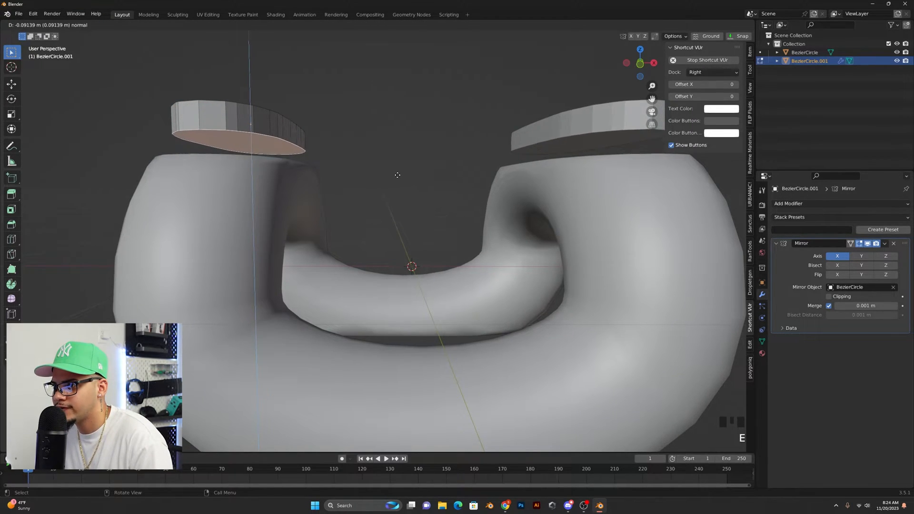
left_click(398, 175)
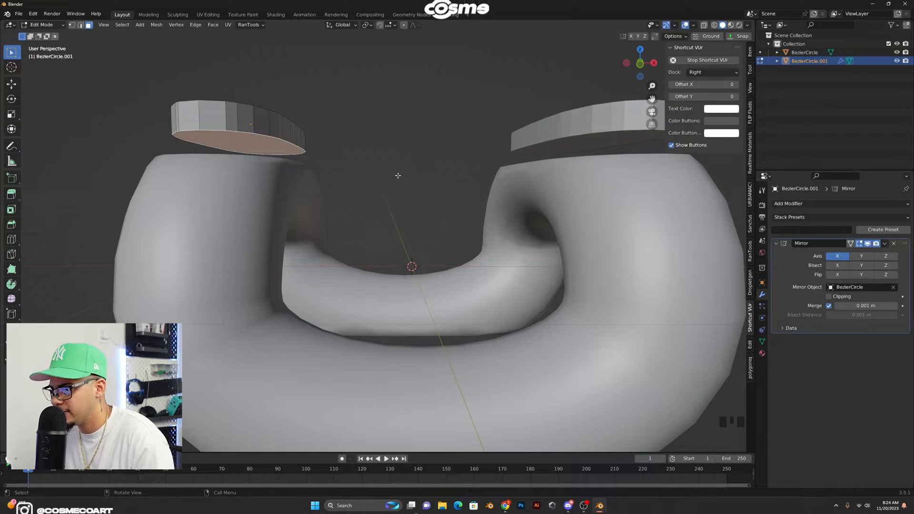
key("Tab")
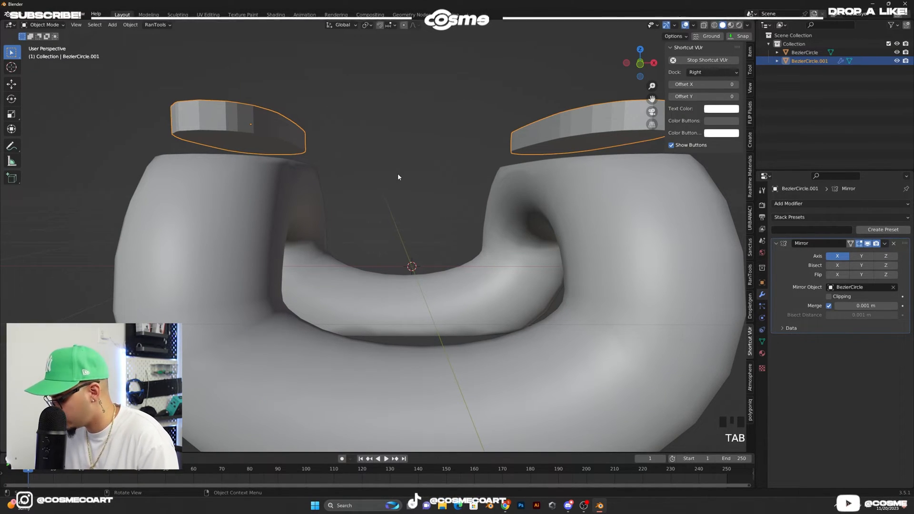
In the front view, lower the extruded pieces about 0.15 m along global Z so they sink partly into the link's flat ends.
key("KP_1")
key("g")
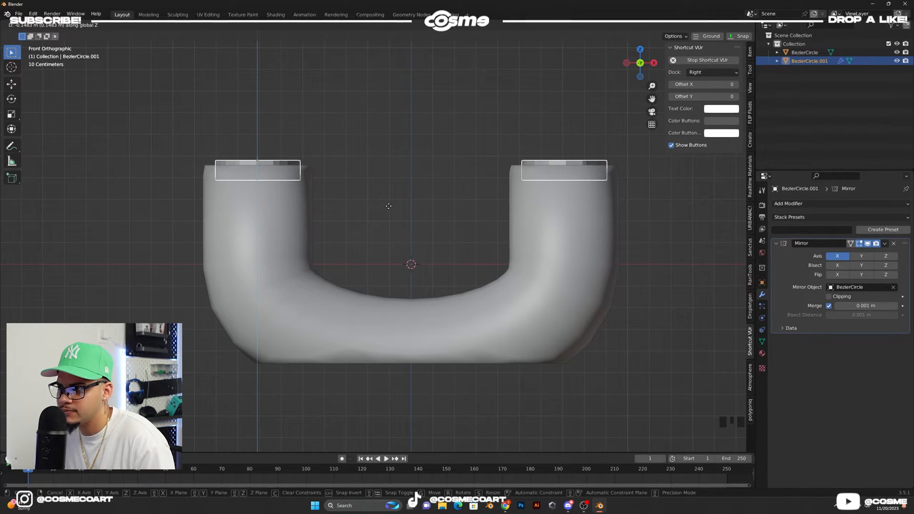
left_click(388, 209)
middle_click_drag(355, 176, 333, 190)
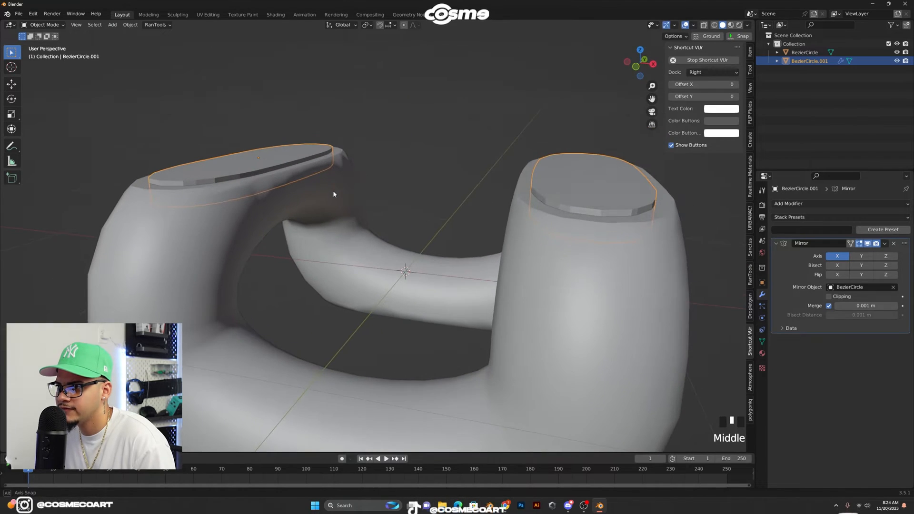
Add a Boolean Difference modifier to the link using the extruded pieces as cutter with the Fast solver, and hide the cutter.
left_click(335, 187)
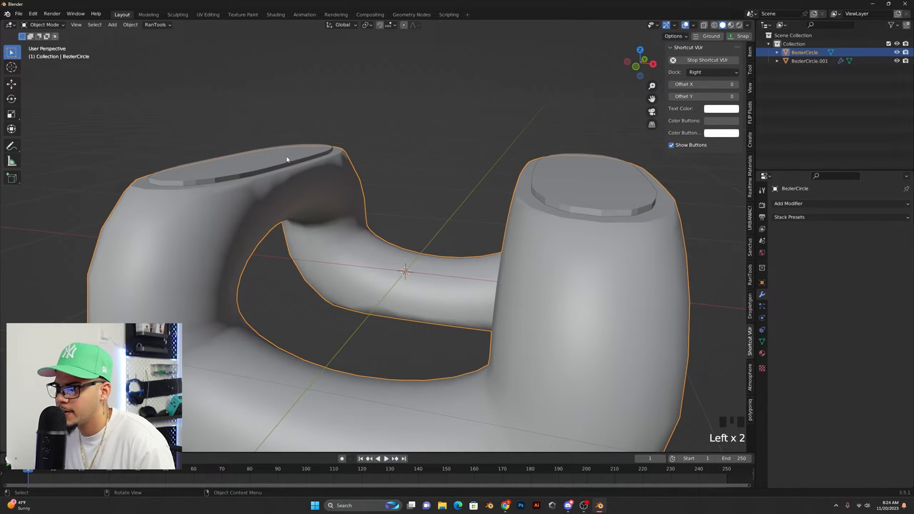
left_click(807, 202)
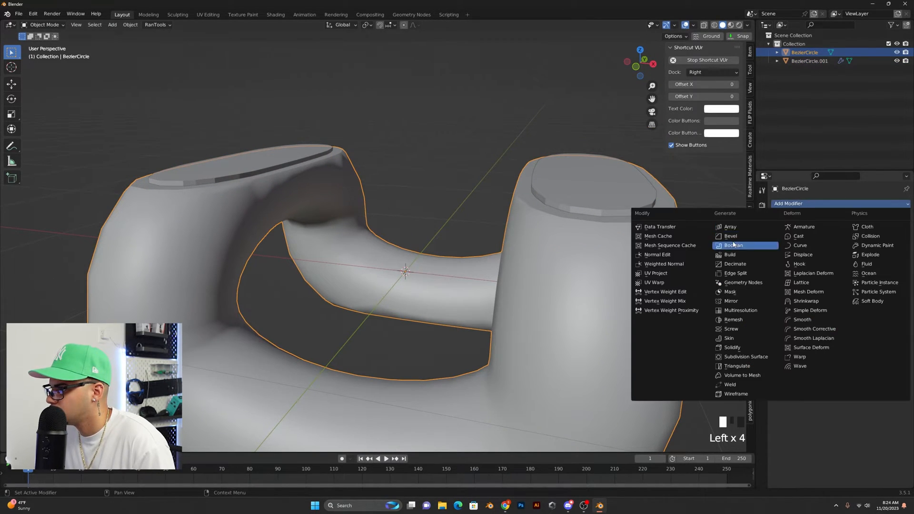
left_click(737, 246)
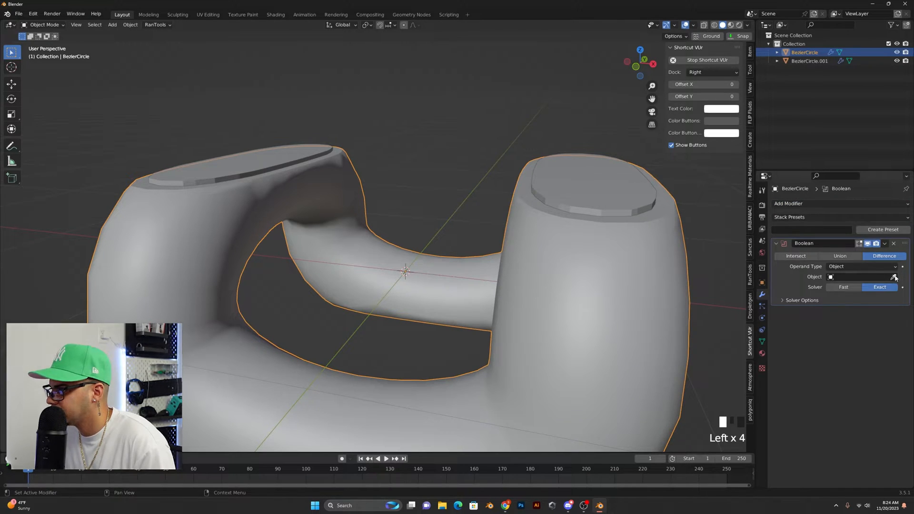
left_click(304, 158)
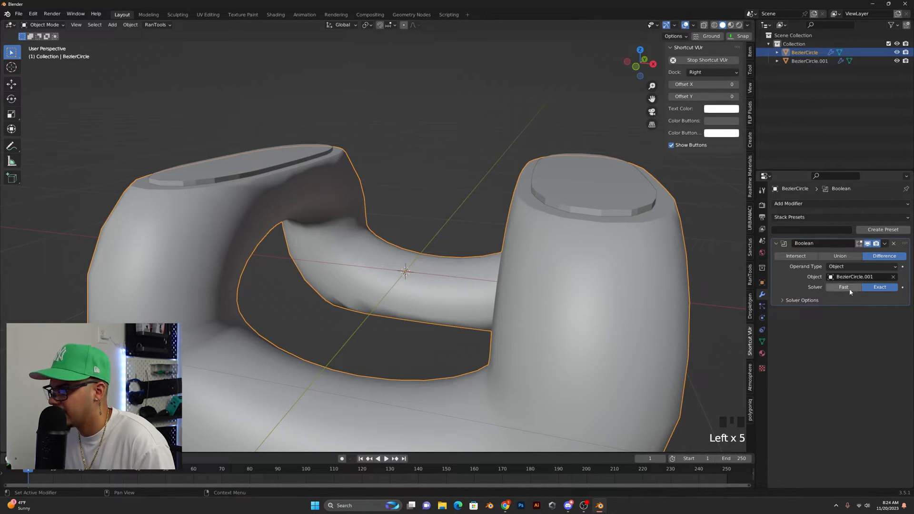
left_click(897, 61)
middle_click_drag(362, 152, 277, 163)
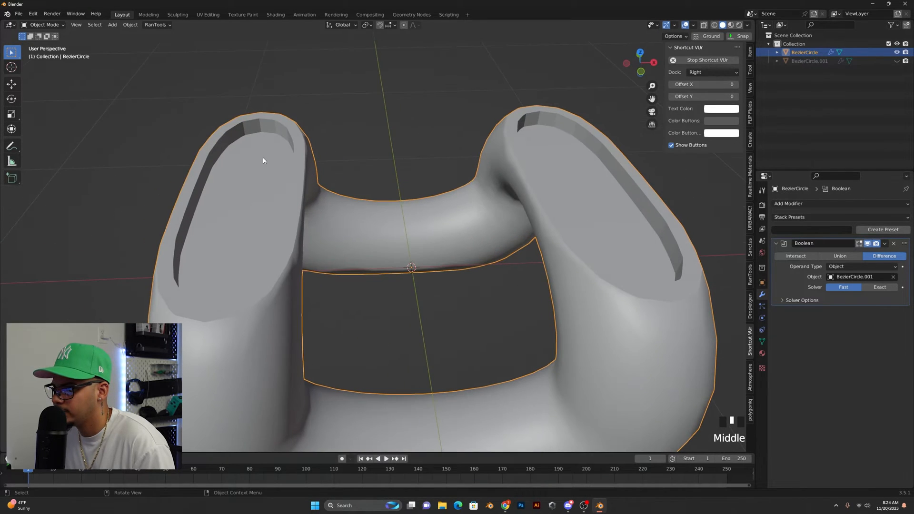
scroll(293, 153, "down", 2)
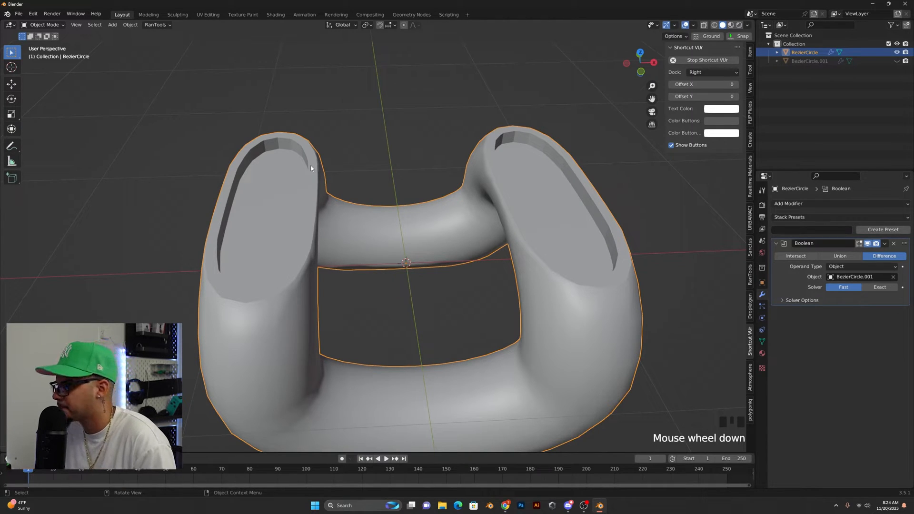
Apply the link's Boolean modifier and delete the cutter object.
key("ctrl+a")
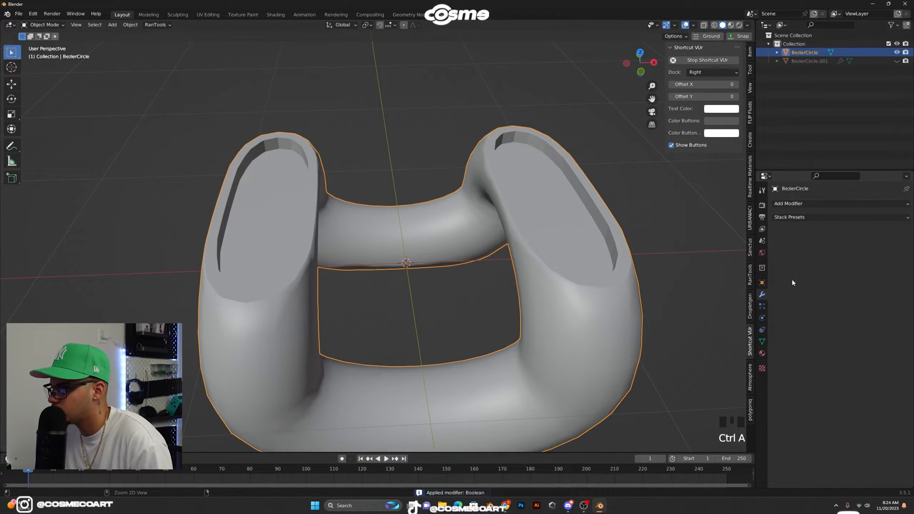
left_click(809, 61)
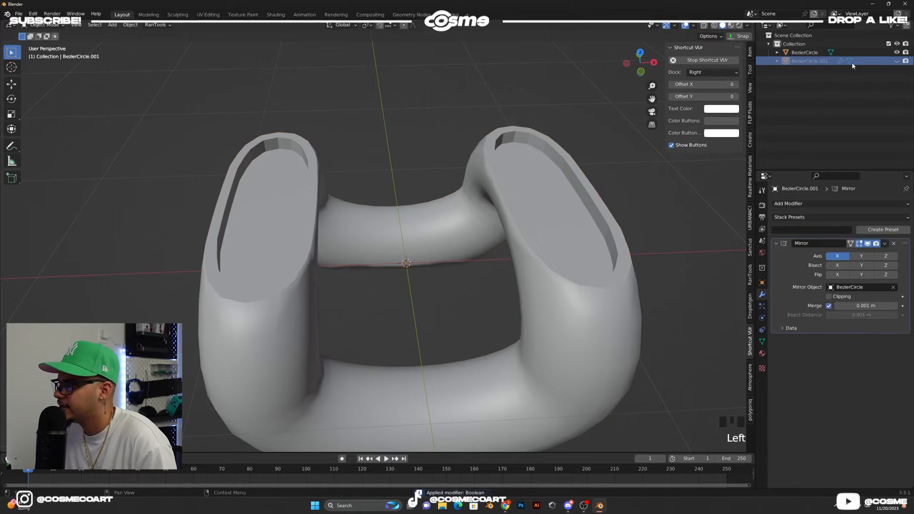
left_click(897, 61)
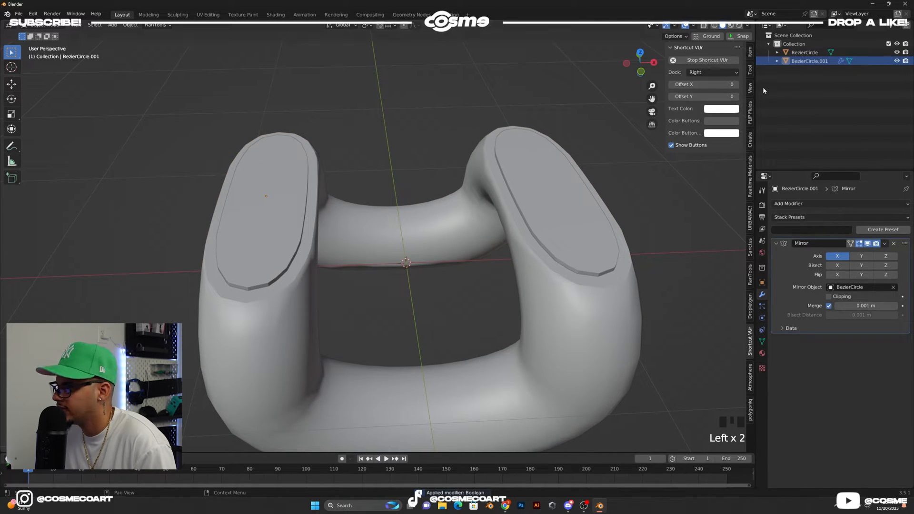
key("Delete")
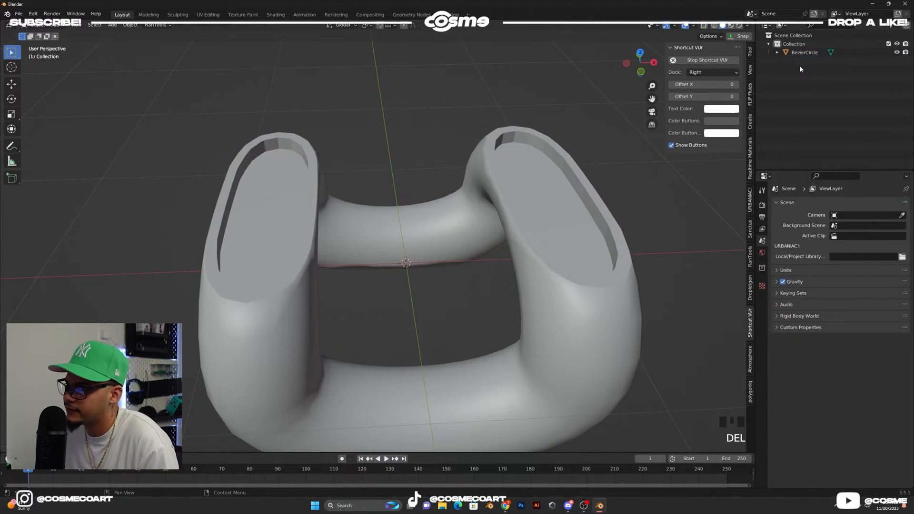
Shade the recessed chain link smooth.
scroll(628, 259, "down", 2)
middle_click_drag(628, 259, 241, 210)
scroll(545, 260, "up", 3)
scroll(306, 217, "down", 3)
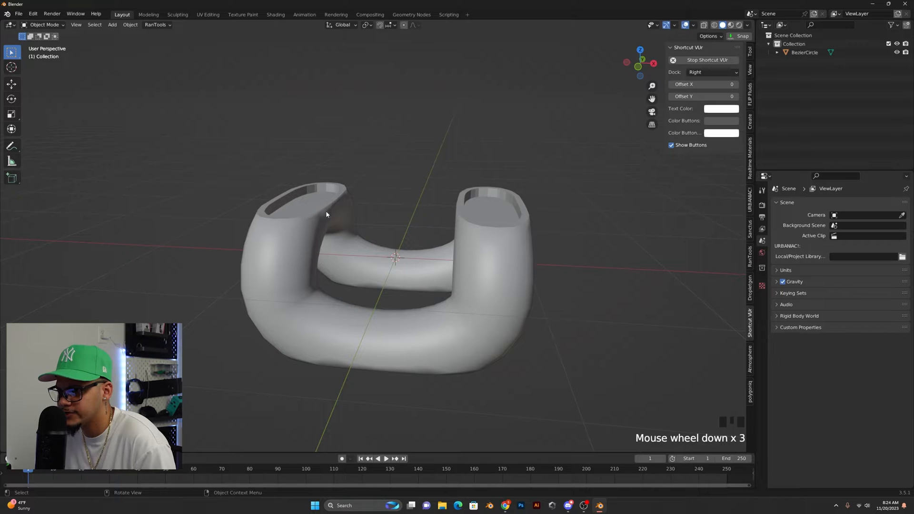
middle_click_drag(408, 336, 466, 267)
left_click(482, 270)
right_click(482, 264)
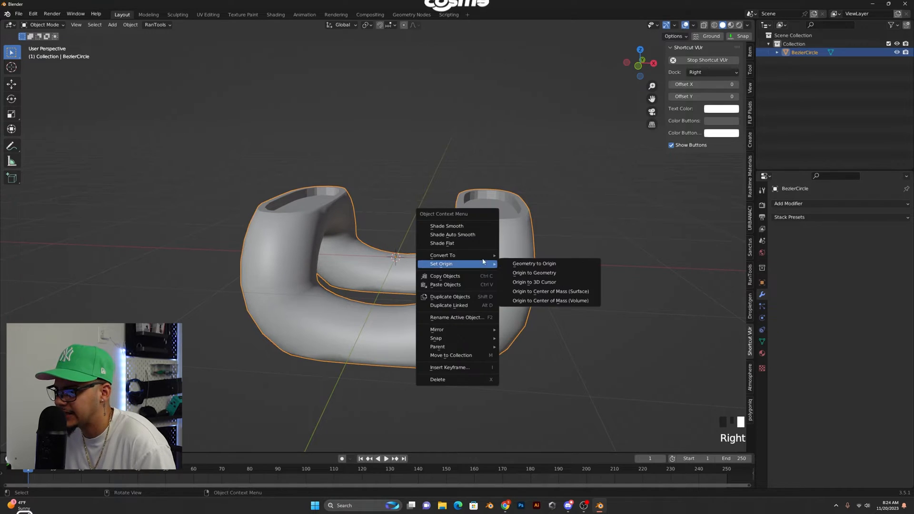
left_click(476, 235)
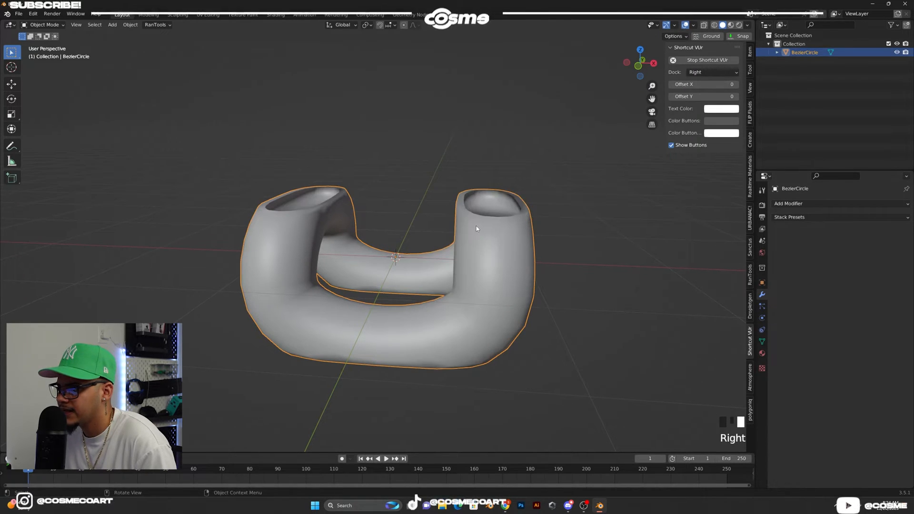
Turn on Auto Smooth in the link's mesh normals so the recess edges stay crisp.
left_click(764, 341)
left_click(777, 377)
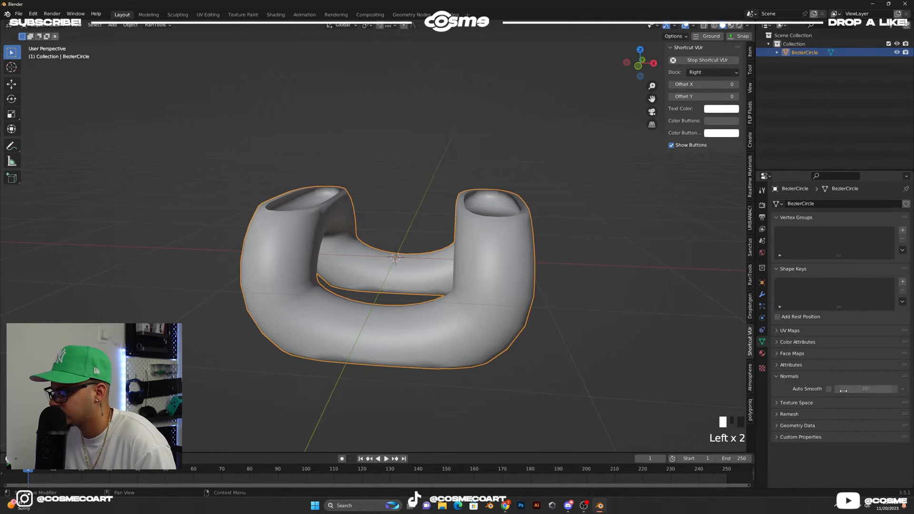
left_click(829, 390)
left_click(579, 331)
middle_click_drag(579, 330, 416, 136)
scroll(517, 308, "up", 2)
scroll(390, 186, "down", 5)
scroll(333, 191, "up", 8)
middle_click_drag(329, 192, 406, 210, "shift")
scroll(383, 220, "down", 4)
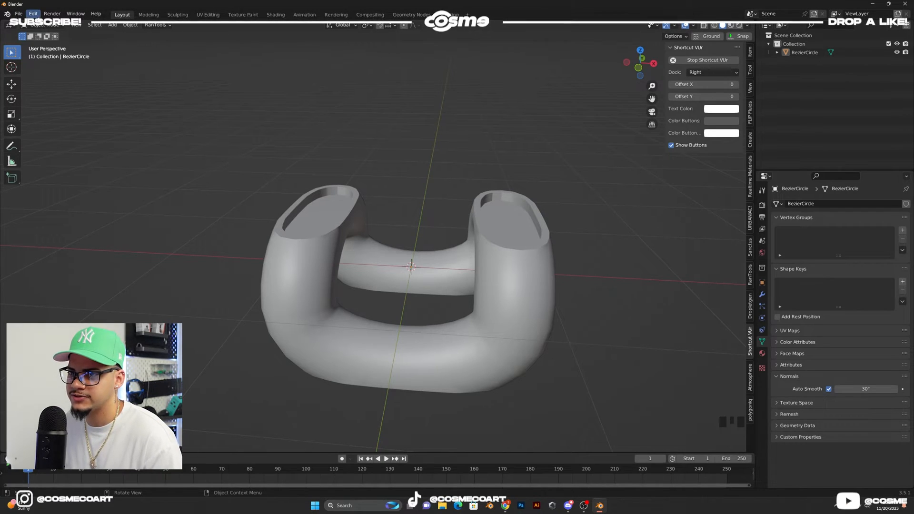
Search the add-ons preferences for "extr" to check that Add Mesh: Extra Objects is enabled, then close the preferences.
left_click(33, 13)
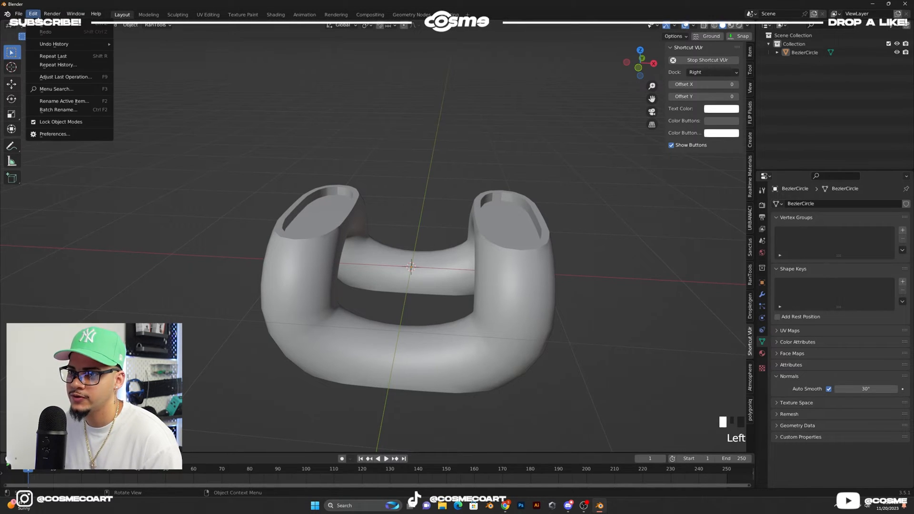
left_click(65, 135)
left_click(228, 43)
type("tr")
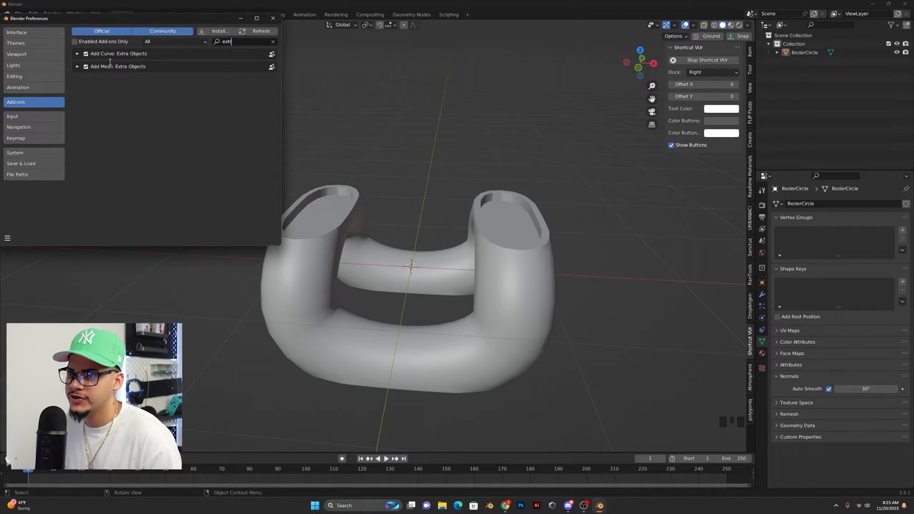
left_click(272, 18)
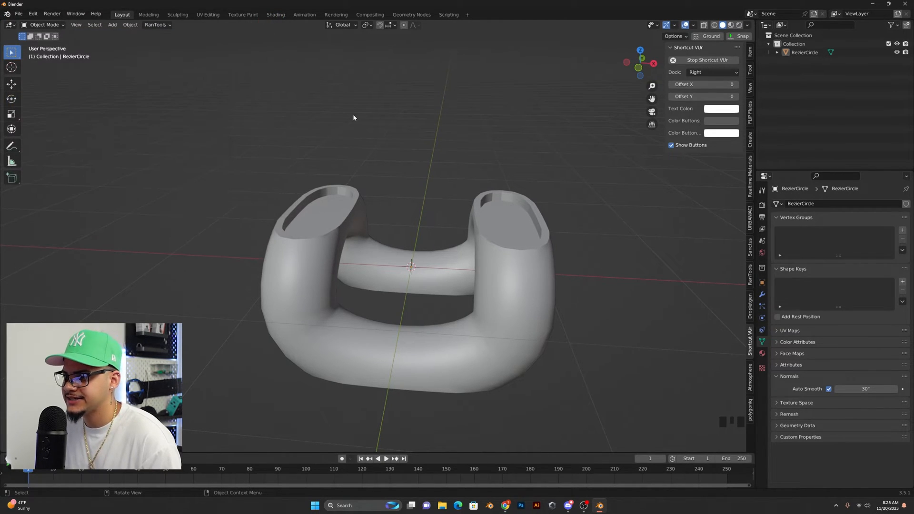
Add a Diamond mesh and, in the top view, scale it down to gemstone size to fit within one recess.
key("shift+a")
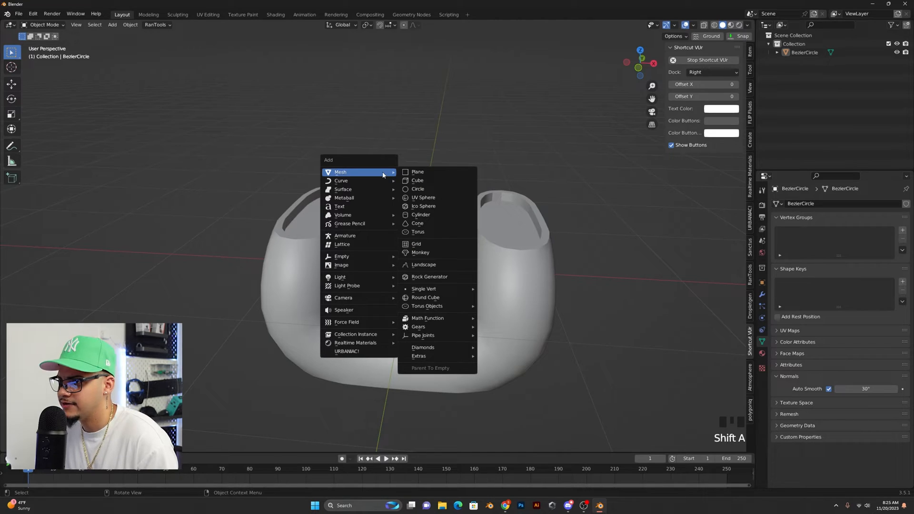
mouse_move(438, 349)
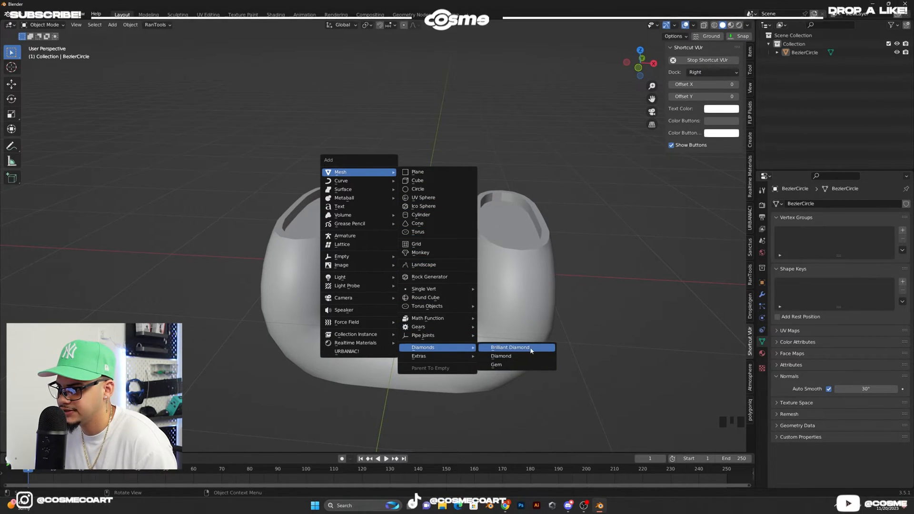
left_click(505, 356)
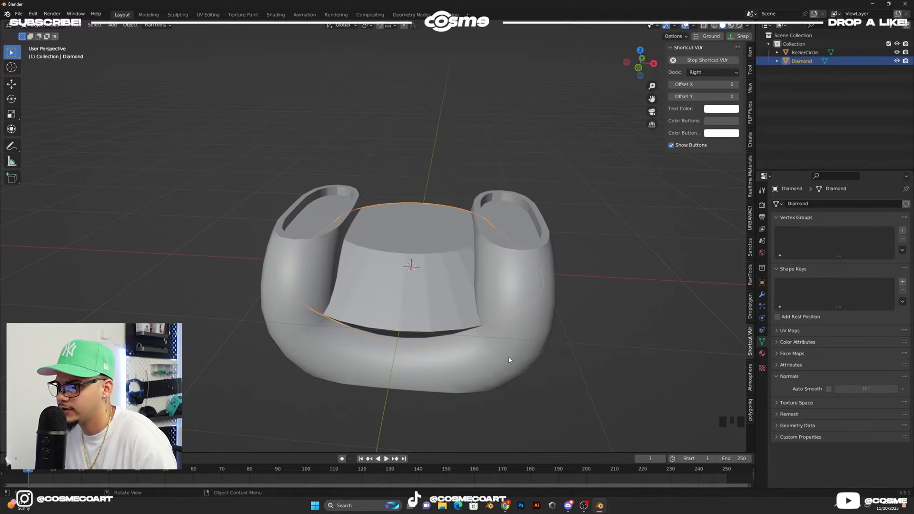
key("KP_7")
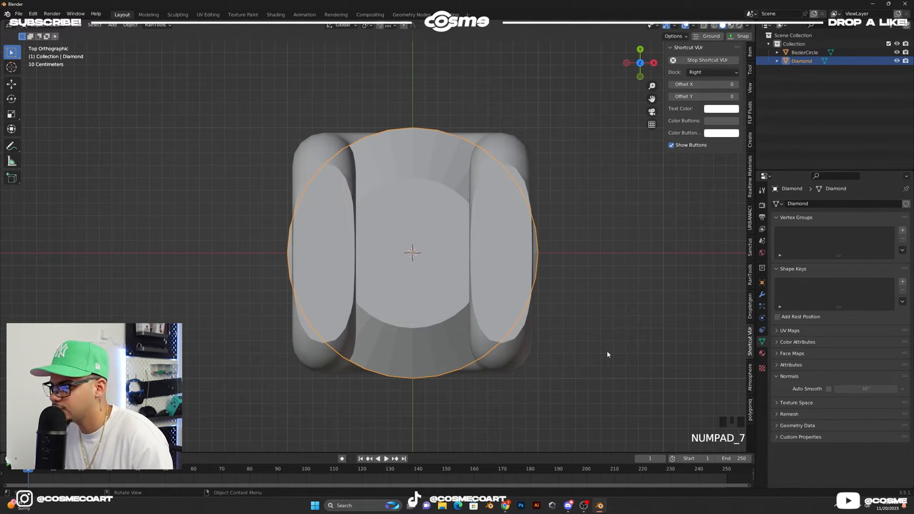
key("s")
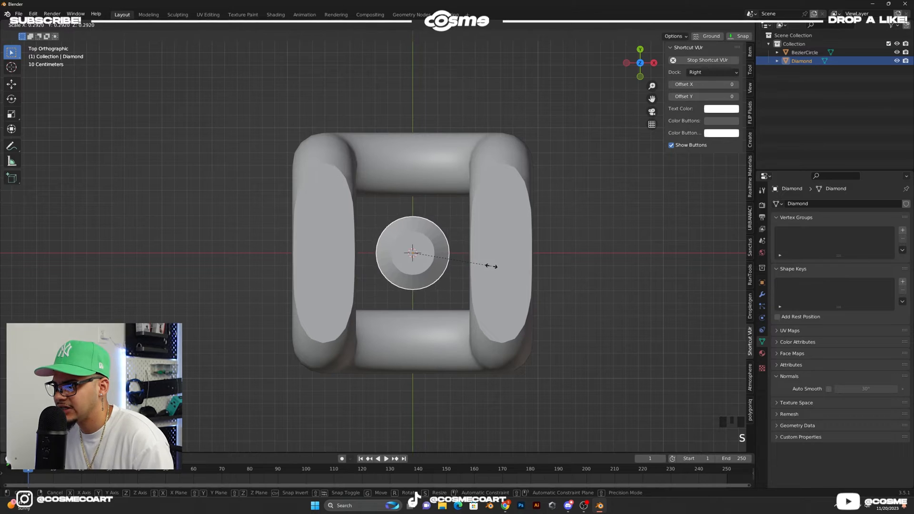
left_click(452, 260)
Move the diamond about -0.71 m in X and 0.57 m in Y over one recess, and raise it about 0.4 m along Z.
key("g")
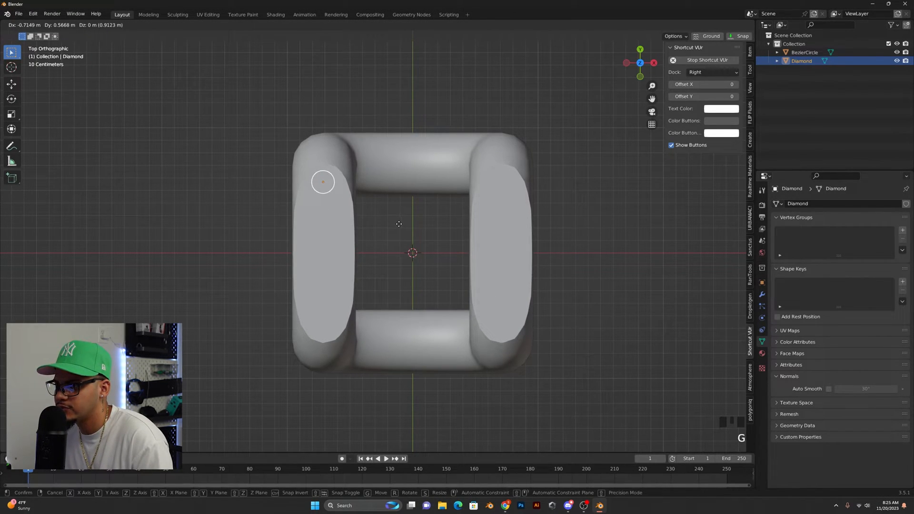
left_click(399, 224)
middle_click_drag(367, 217, 366, 179)
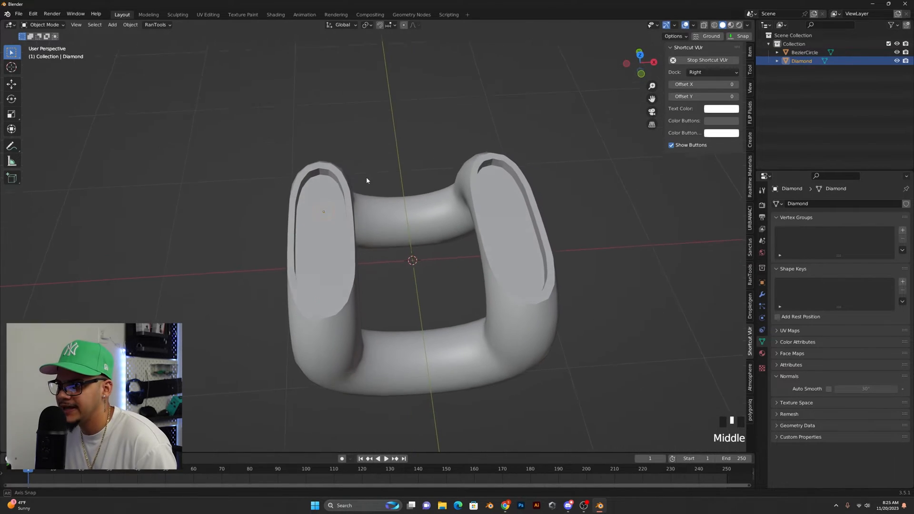
key("g")
key("z")
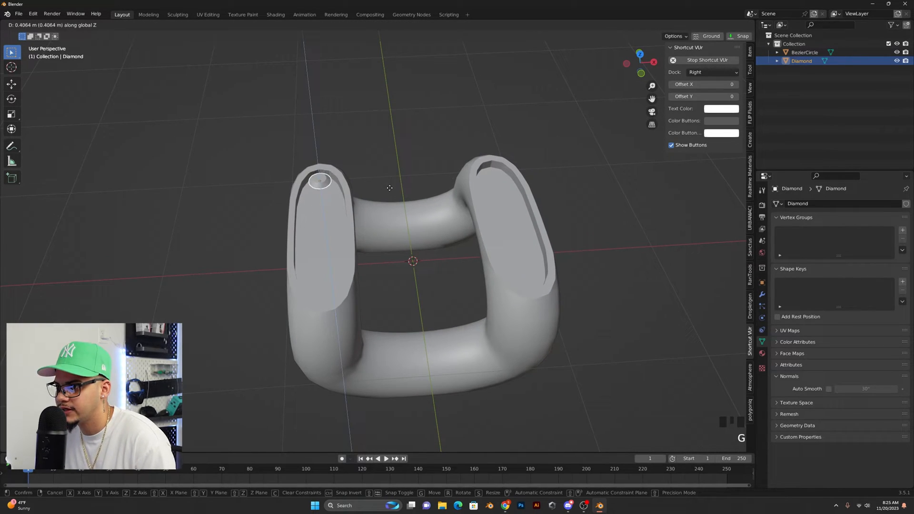
left_click(389, 186)
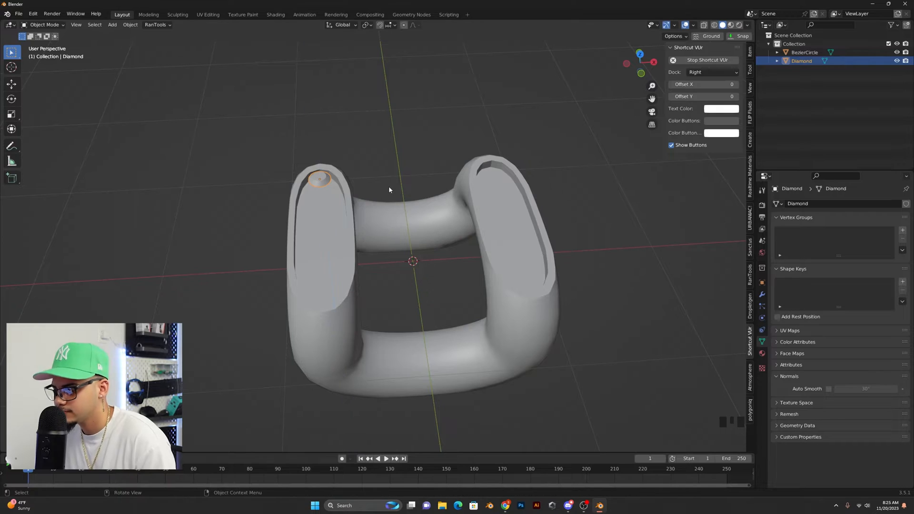
In the front view, fine-tune the diamond's height along global Z so its top sits level with the link's flat end.
key("KP_1")
scroll(366, 175, "up", 6)
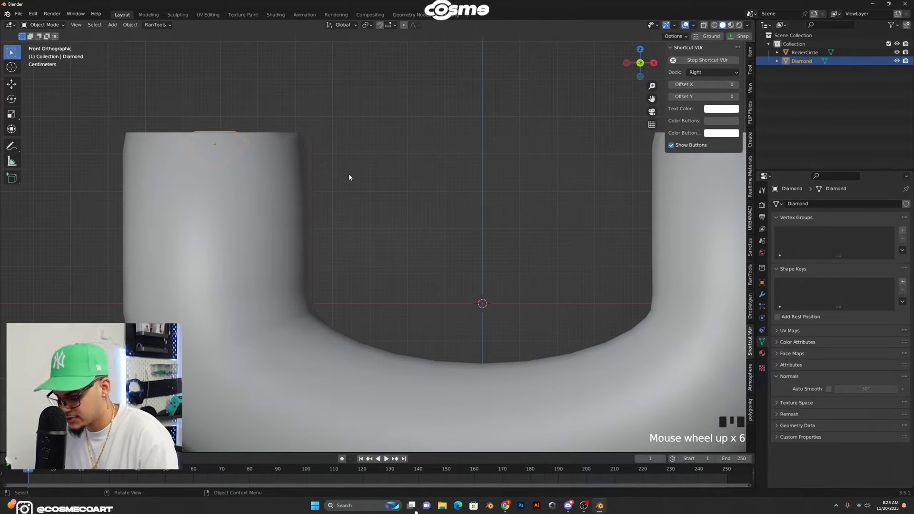
key("g")
key("z")
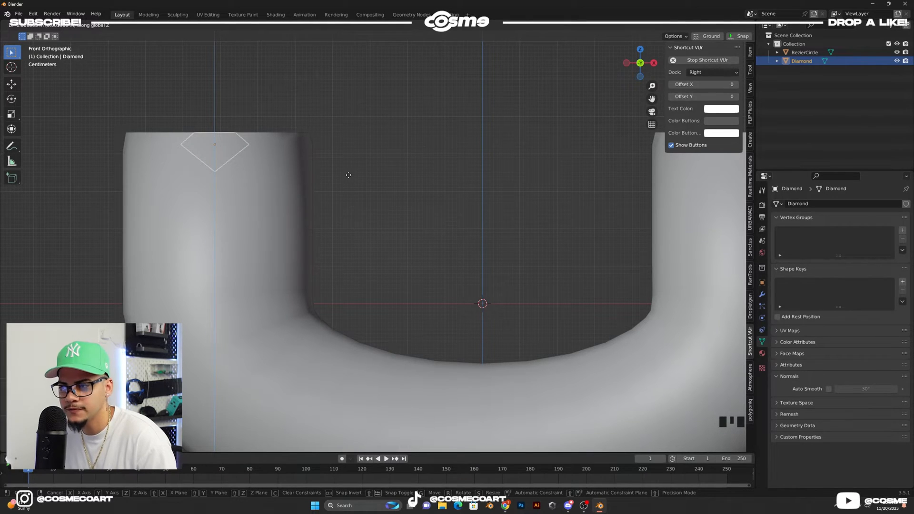
left_click(349, 175)
In the top view, nudge the diamond slightly toward the middle of the flat end, away from the recess's curved rim.
middle_click_drag(335, 169, 353, 268)
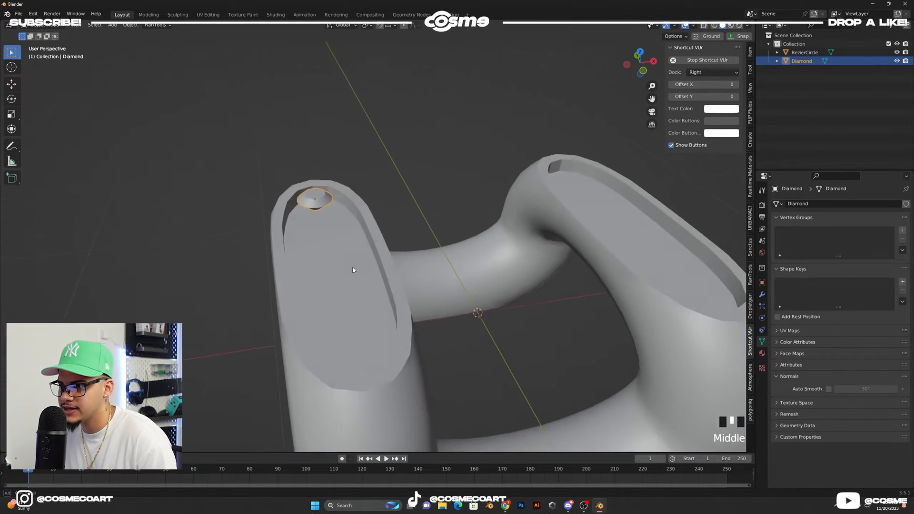
scroll(353, 268, "up", 4)
middle_click_drag(316, 212, 290, 227, "shift")
left_click(288, 226)
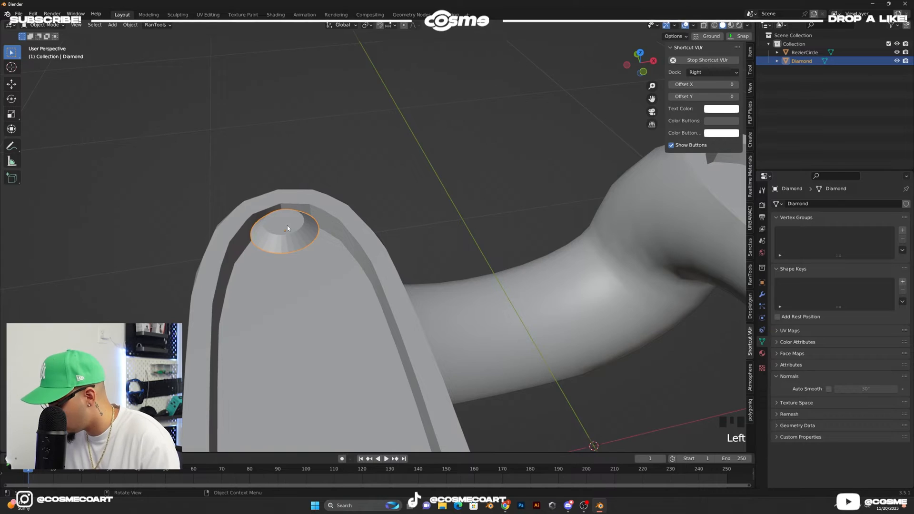
key("KP_7")
scroll(287, 224, "down", 4)
key("g")
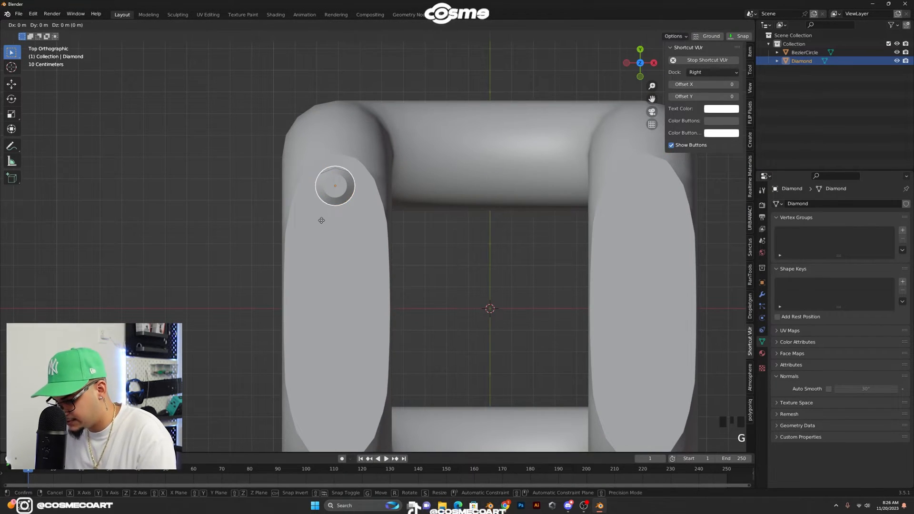
left_click(320, 230)
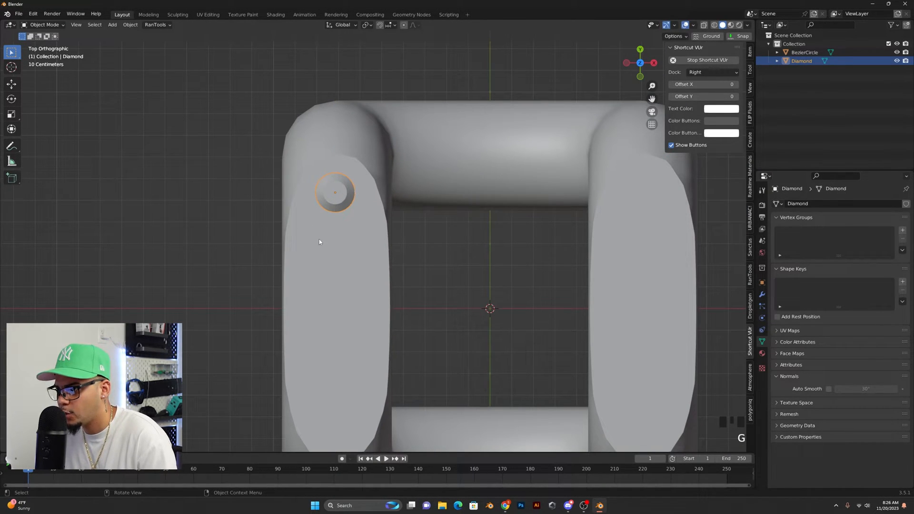
scroll(342, 356, "down", 1)
middle_click_drag(353, 388, 360, 344)
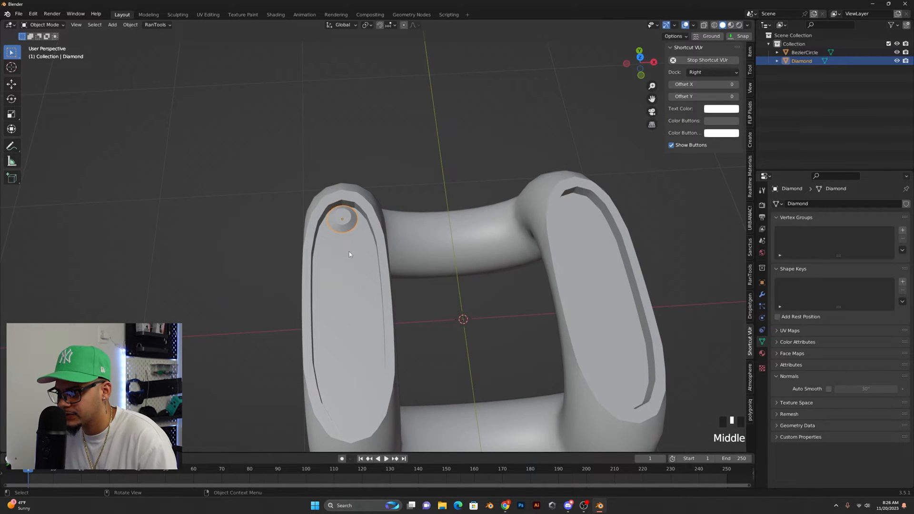
middle_click_drag(364, 251, 361, 249)
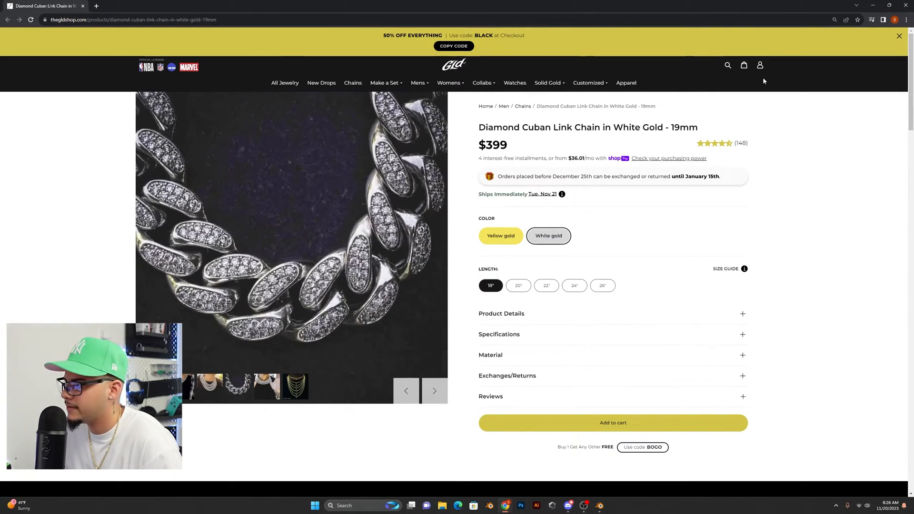
Switch back to Blender and, in the top view, place a linked duplicate of the diamond about -0.07 m in X and -0.17 m in Y.
left_click(873, 6)
middle_click_drag(408, 250, 403, 241)
scroll(408, 245, "down", 3)
key("KP_7")
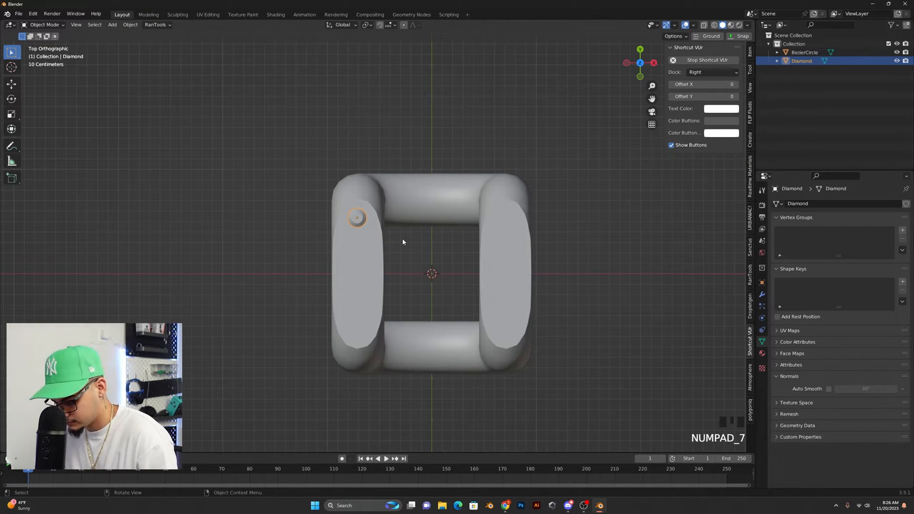
scroll(403, 242, "up", 7)
scroll(408, 278, "down", 3)
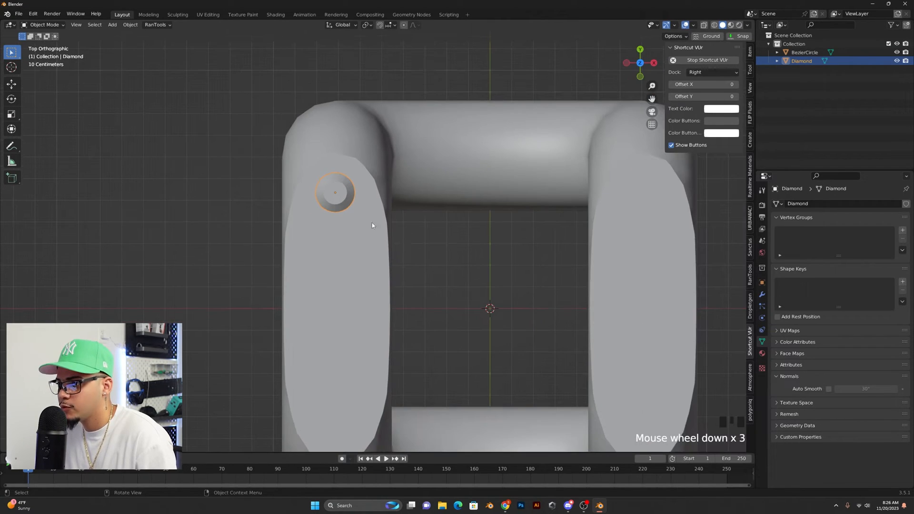
left_click(361, 195)
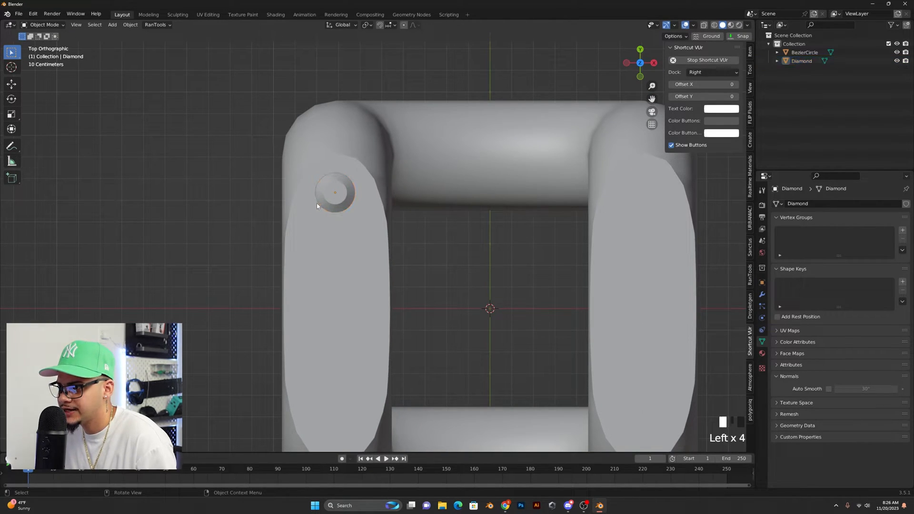
key("alt+d")
left_click(440, 273)
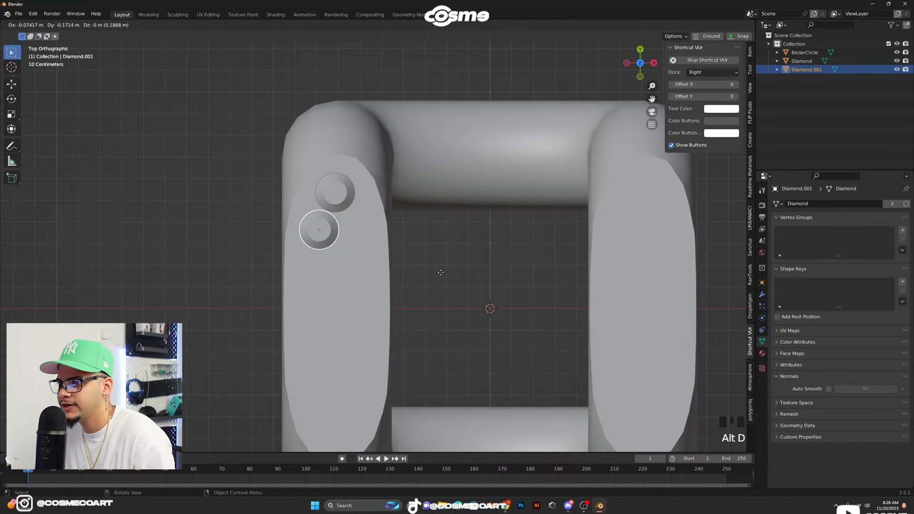
left_click(440, 273)
Fill the rest of the recess with linked duplicates of the diamond, staggering the large stones and packing small ones into the gaps.
left_click(319, 234)
left_click(335, 198)
left_click(553, 264)
key("m")
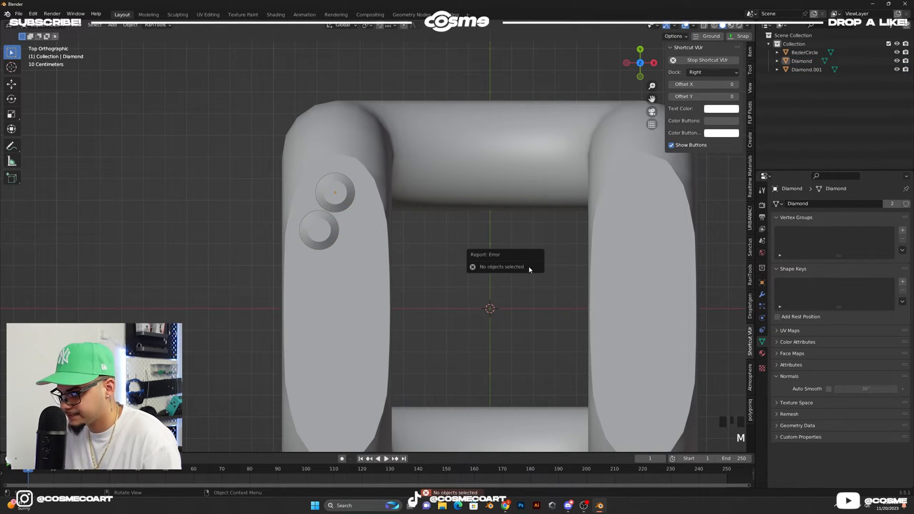
left_click(348, 236)
left_click(327, 234)
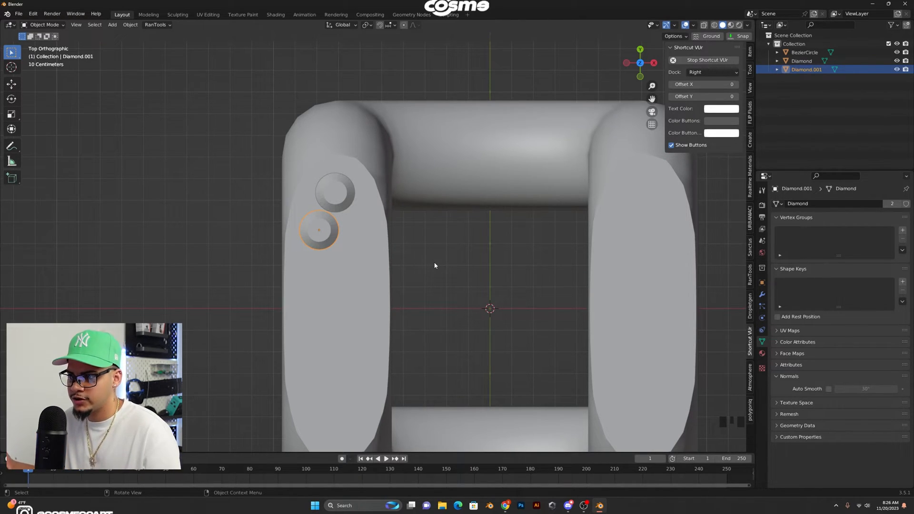
key("alt+d")
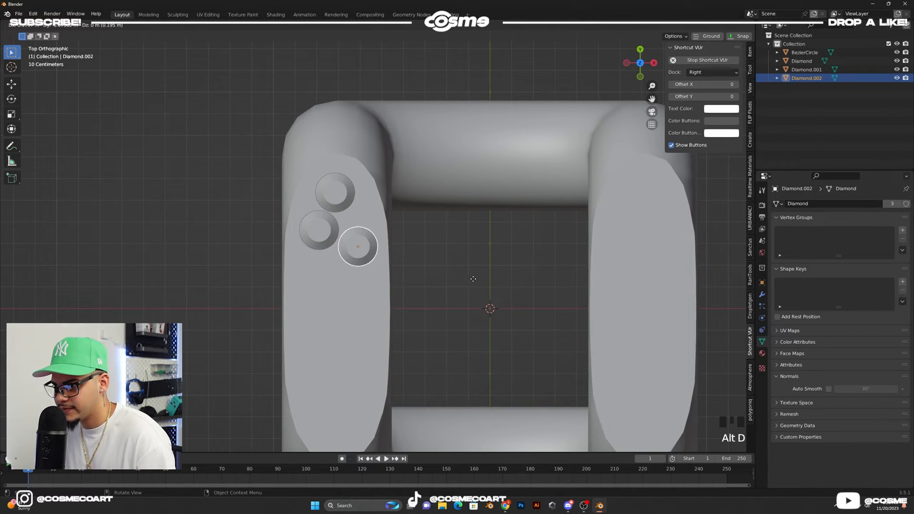
key("alt+d")
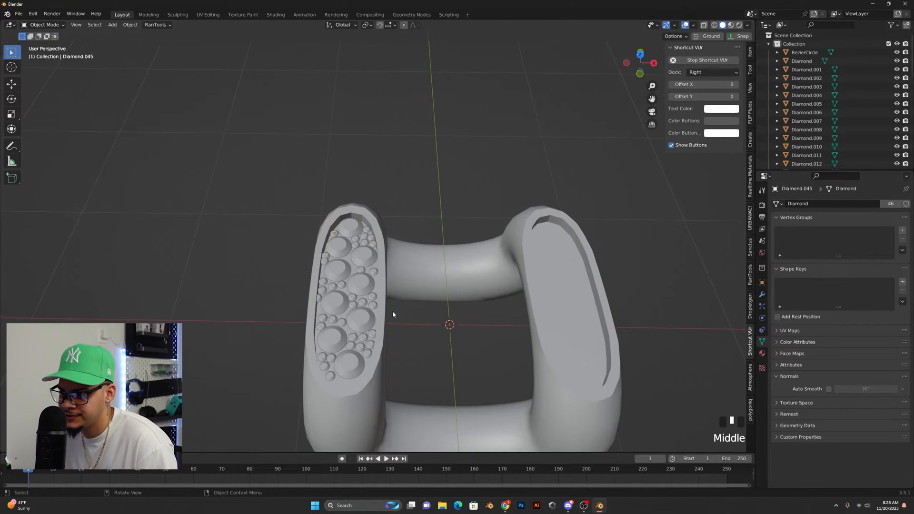
In the top view, select all the diamonds without the link body and join them into one object.
scroll(382, 272, "down", 3)
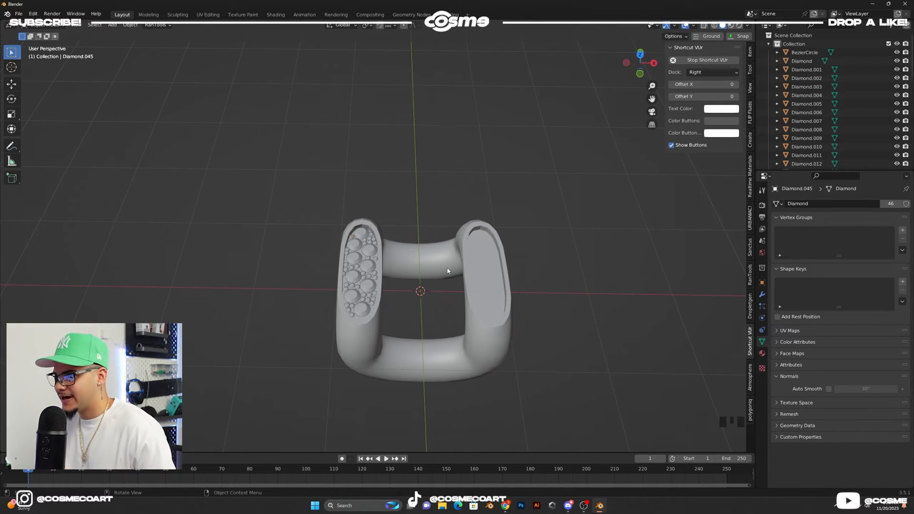
key("KP_7")
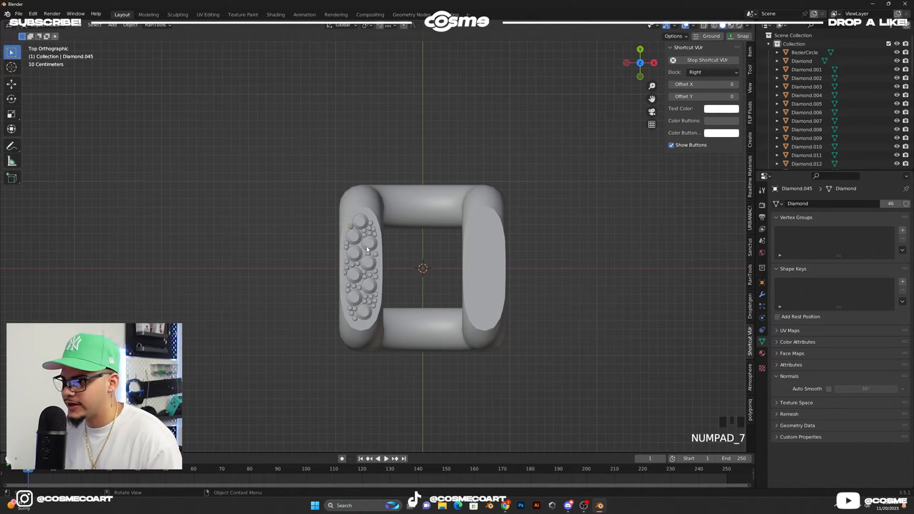
left_click_drag(313, 224, 423, 377)
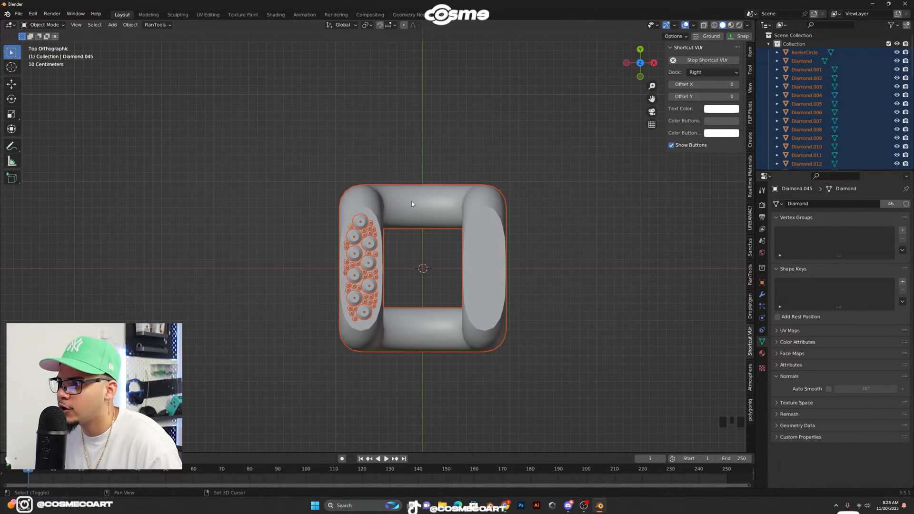
left_click(411, 201, "shift")
left_click(411, 201, "shift")
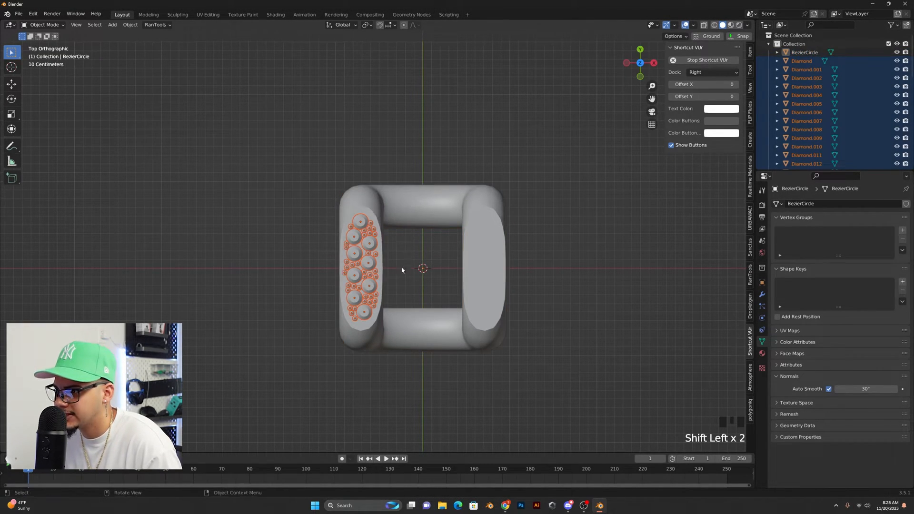
left_click(372, 269, "shift")
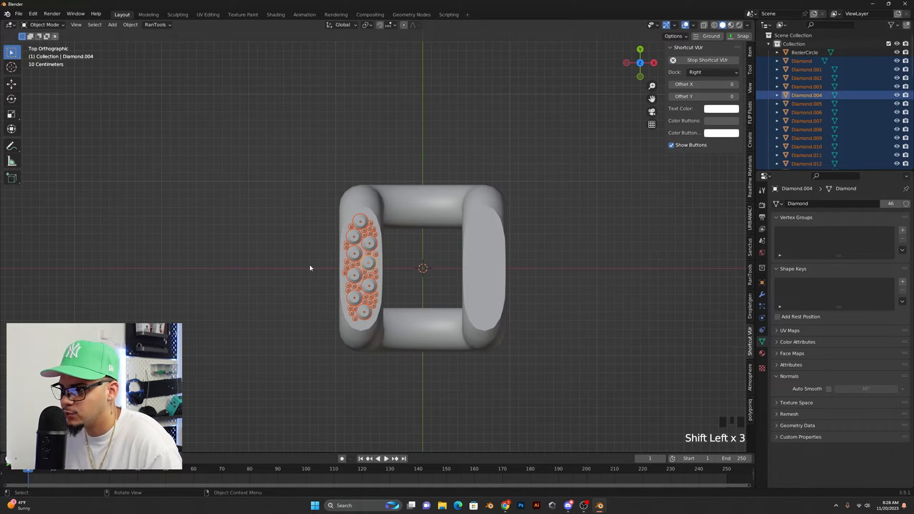
key("ctrl+j")
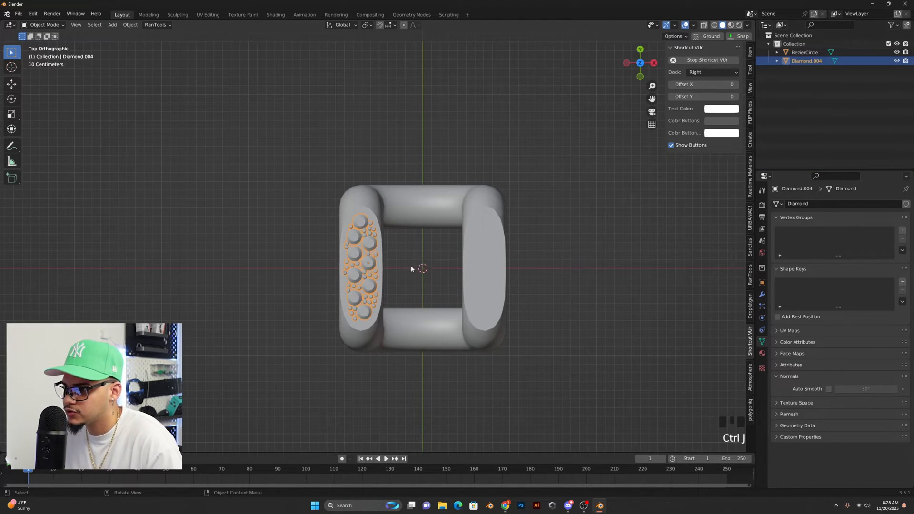
Examine the joined diamonds up close in the recess and check that they select as one object.
scroll(381, 267, "up", 10)
middle_click_drag(354, 280, 363, 272)
left_click(471, 279)
left_click(367, 352)
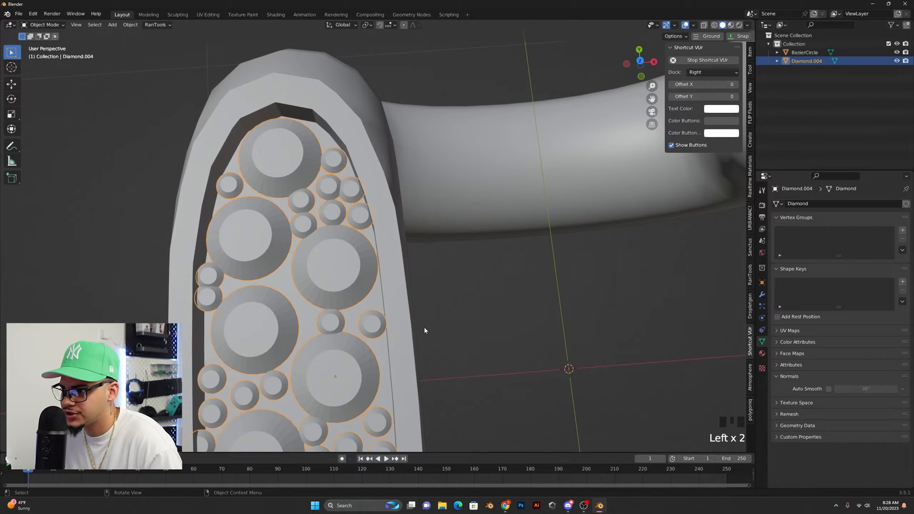
scroll(420, 329, "down", 6)
left_click(374, 298)
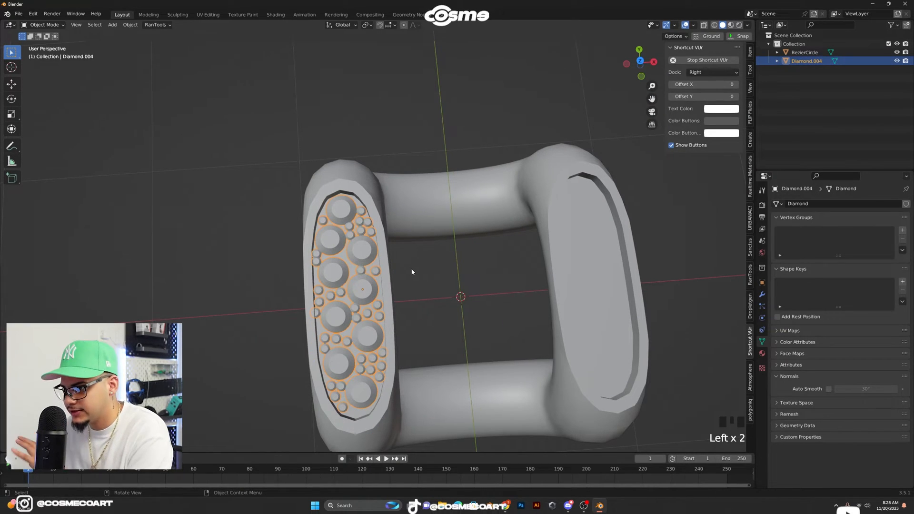
left_click(398, 287)
left_click(349, 285)
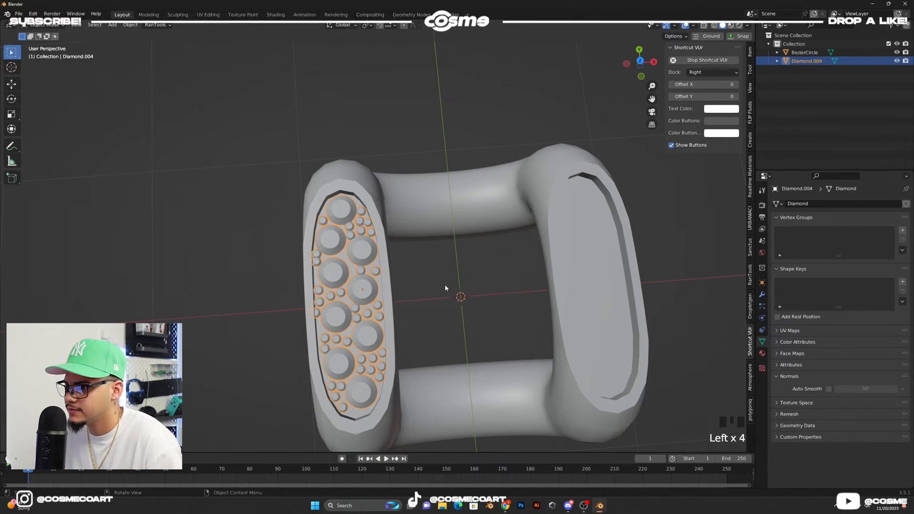
Add a Mirror modifier on the X axis to the joined diamonds, using the BezierCircle link as the mirror object.
middle_click_drag(445, 284, 416, 281, "shift")
scroll(403, 283, "down", 2)
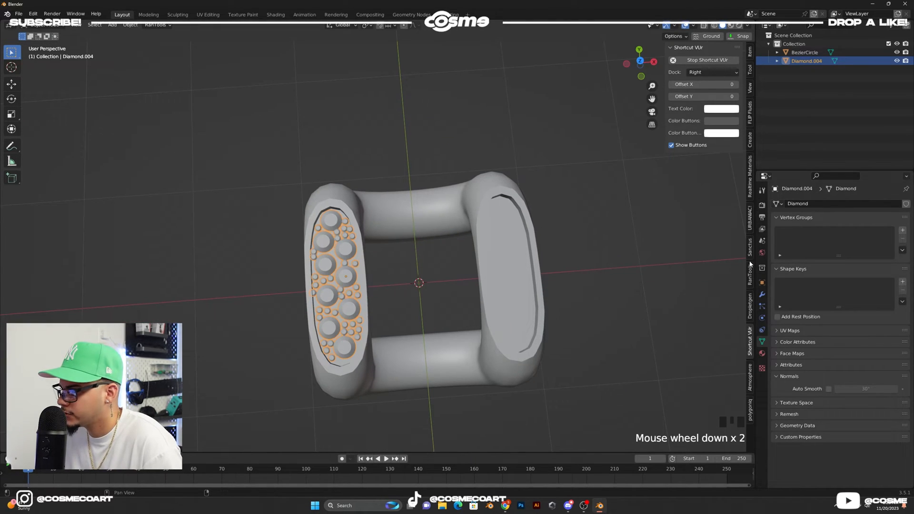
left_click(762, 295)
left_click(810, 203)
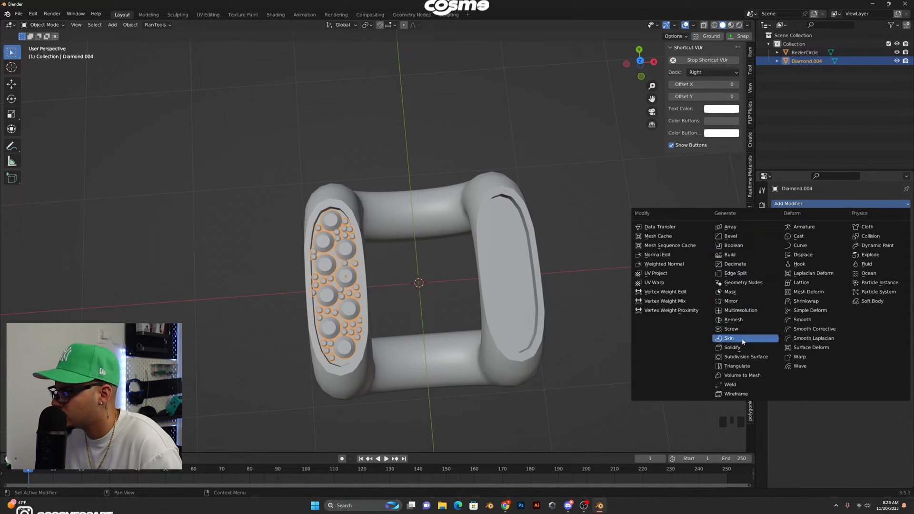
left_click(742, 301)
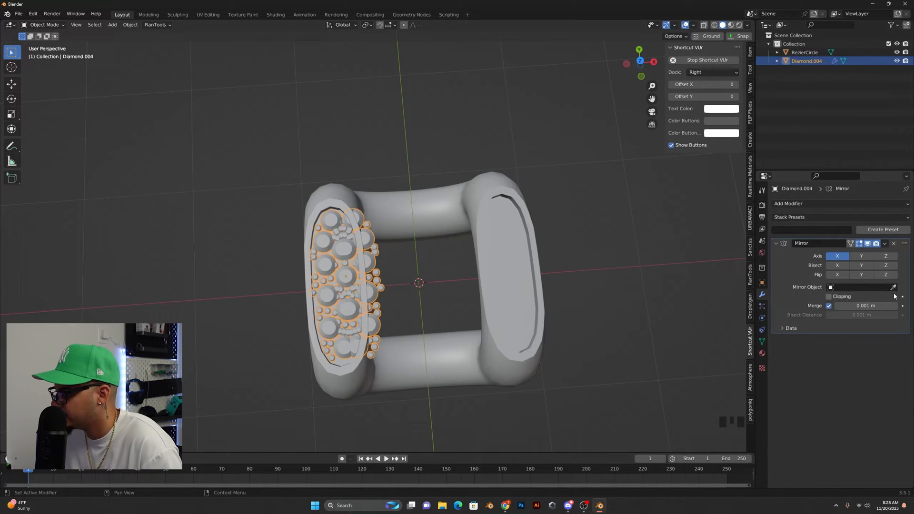
left_click(522, 244)
left_click(582, 253)
middle_click_drag(582, 252, 382, 256)
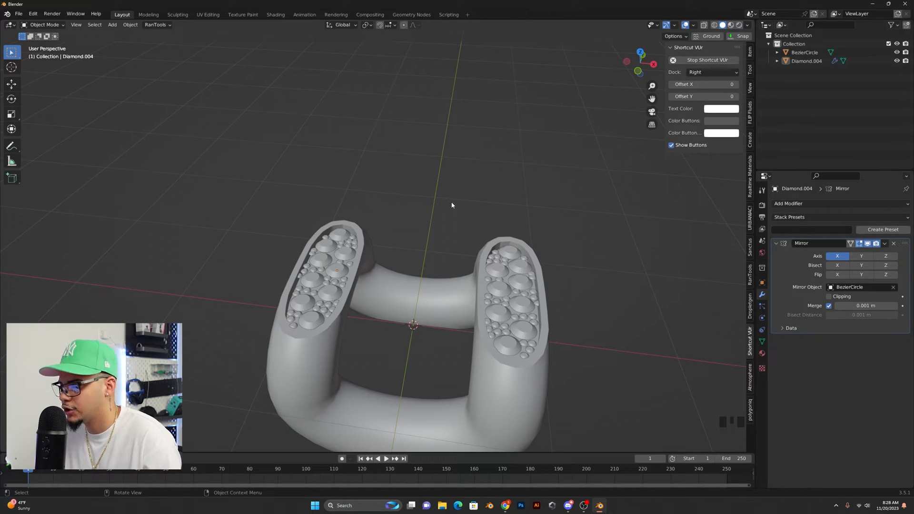
middle_click_drag(442, 206, 444, 187)
scroll(445, 203, "down", 2)
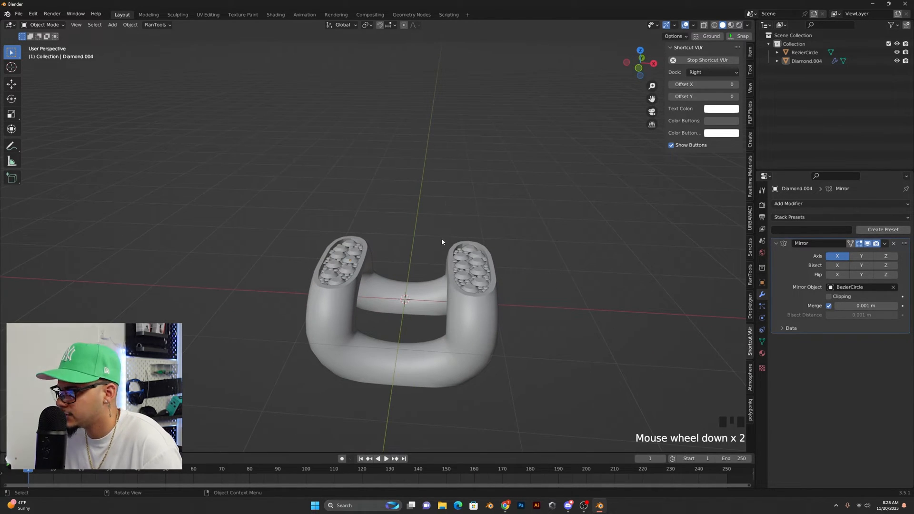
Select the diamonds and apply their Mirror modifier.
left_click(477, 265)
left_click(473, 325, "shift")
left_click(547, 297)
left_click(478, 269)
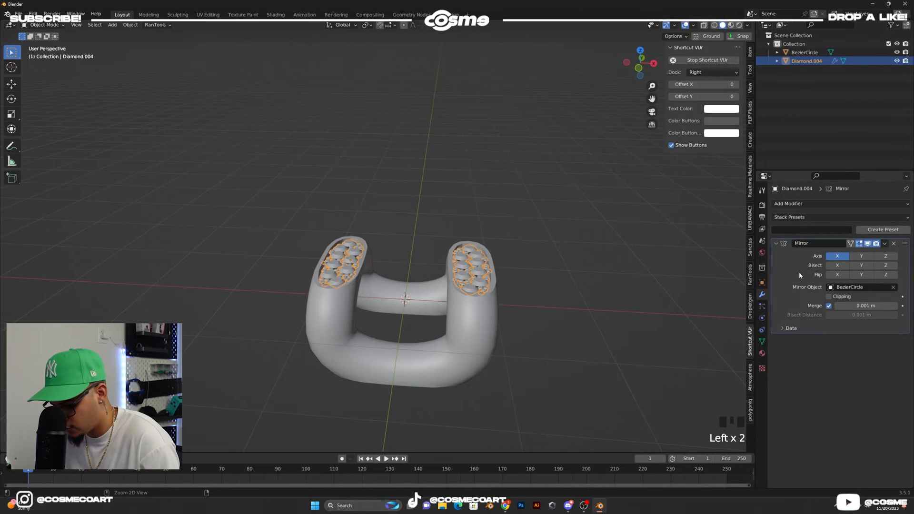
key("ctrl+a")
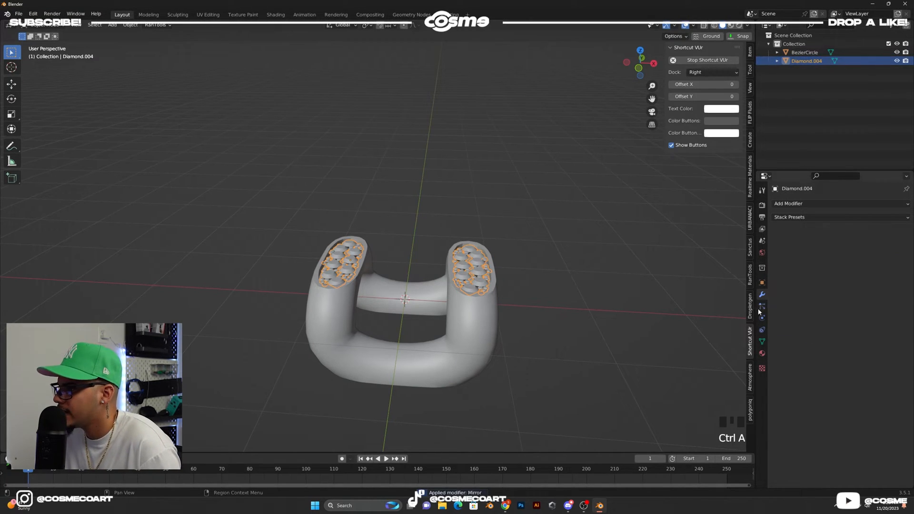
Create a new material for the diamonds and set its Transmission to 1.000.
left_click(762, 354)
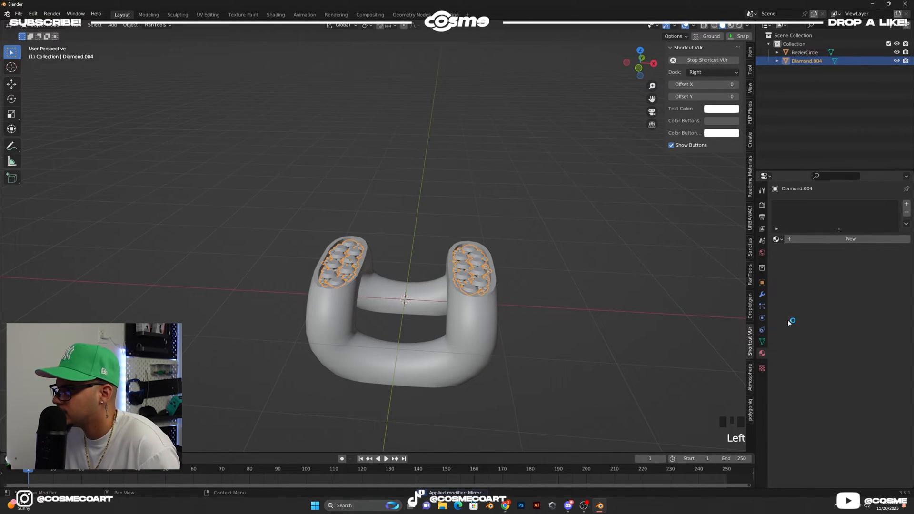
left_click(819, 241)
scroll(846, 310, "down", 6)
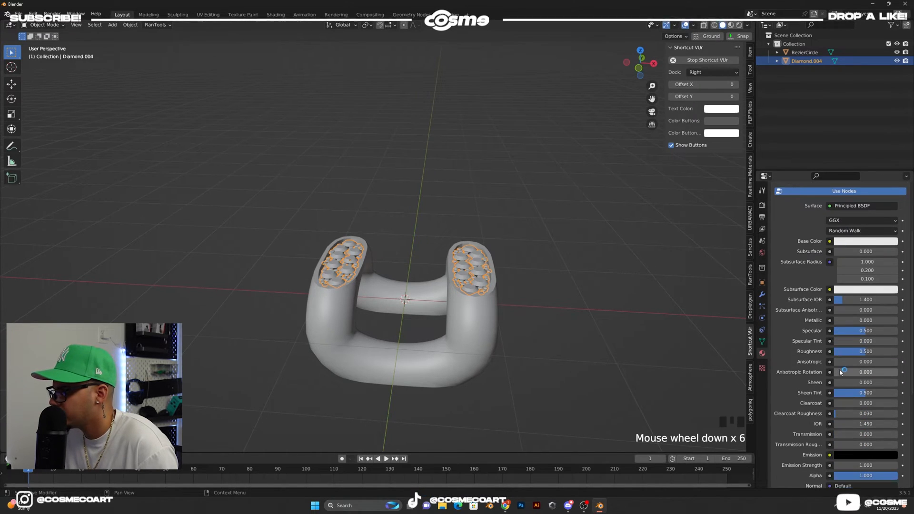
scroll(841, 368, "up", 4)
scroll(429, 278, "up", 6)
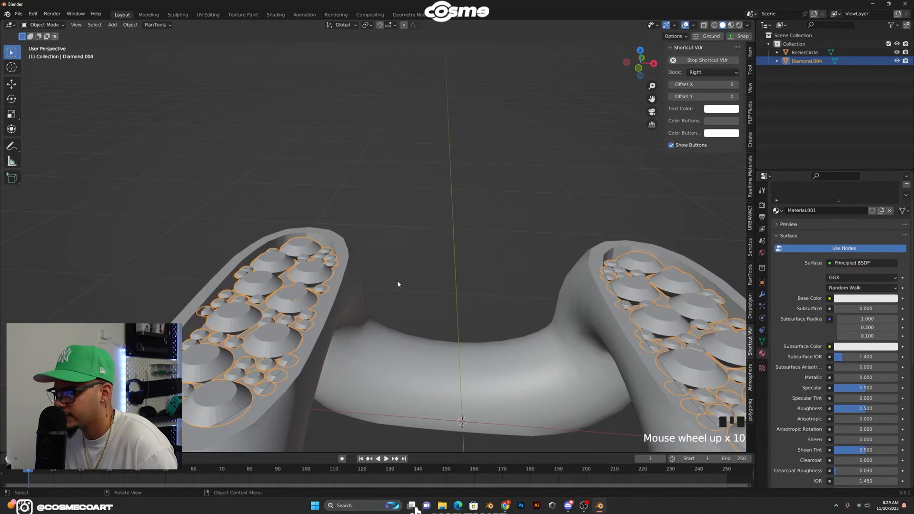
middle_click_drag(397, 280, 446, 249, "shift")
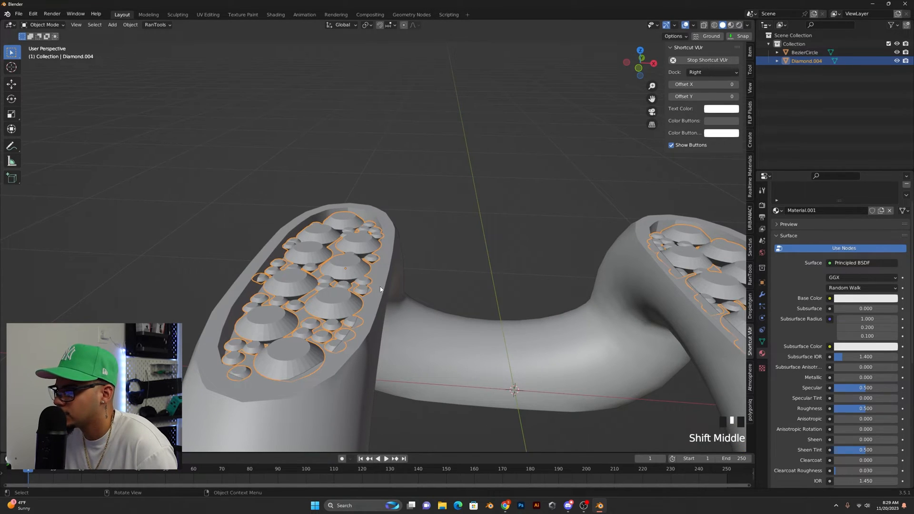
middle_click_drag(379, 289, 325, 280)
scroll(804, 366, "down", 5)
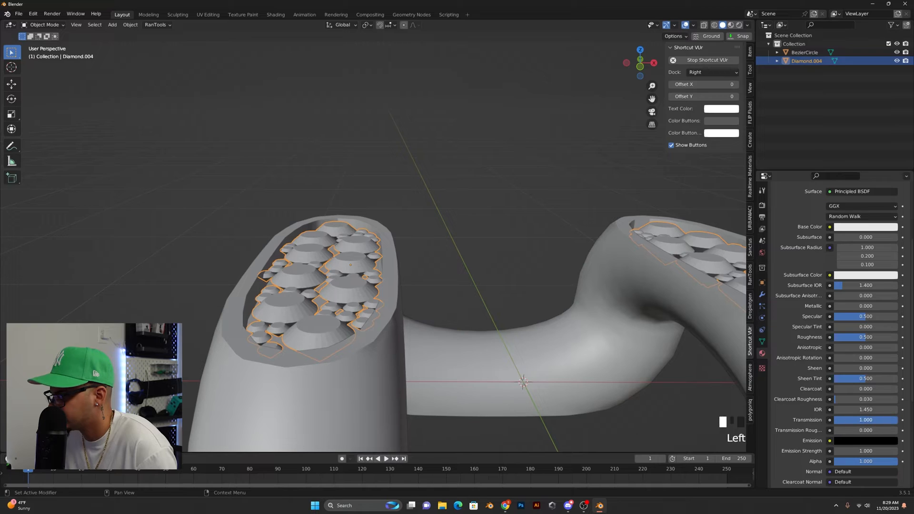
Search Google in the browser for "diamond ior" to look up diamond's index of refraction, and return to Blender.
scroll(862, 428, "down", 5)
scroll(837, 359, "up", 1)
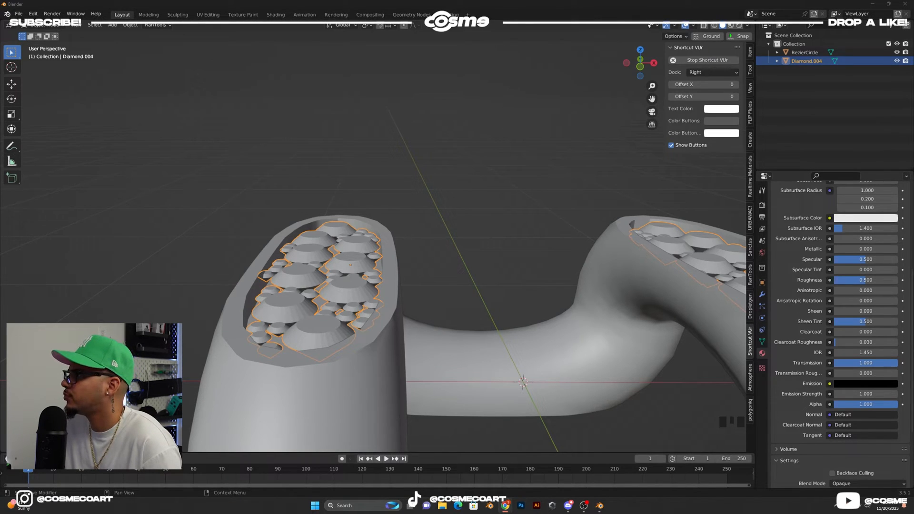
left_click_drag(913, 100, 410, 0)
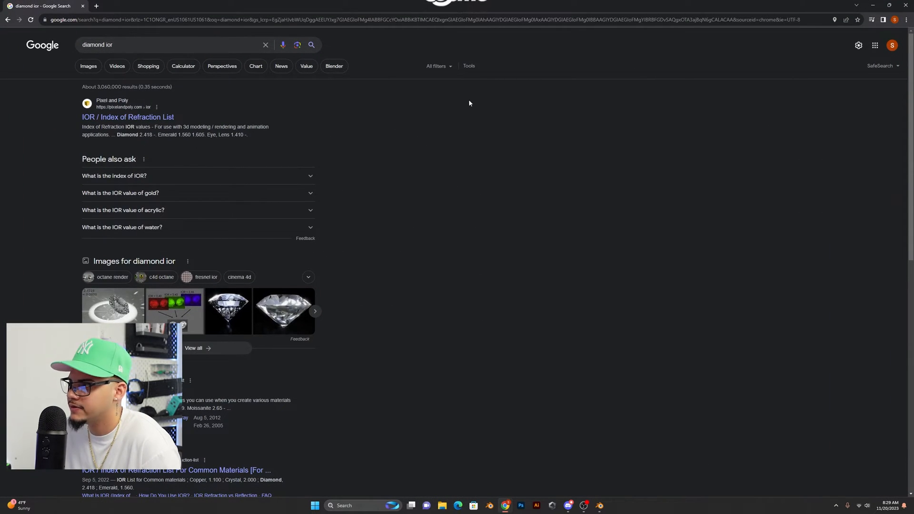
left_click(873, 5)
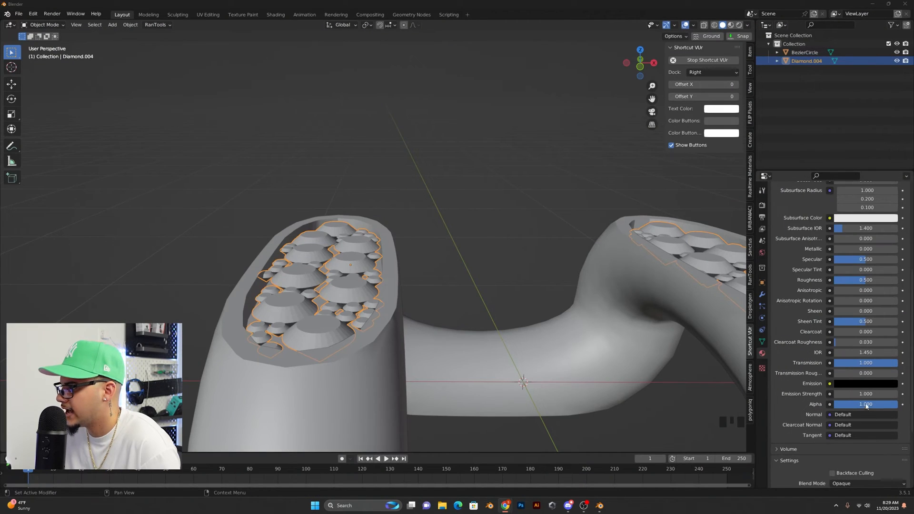
Set the diamond material's IOR to 2.418 and its Roughness to 0, and deselect the diamonds.
left_click(869, 351)
type("2")
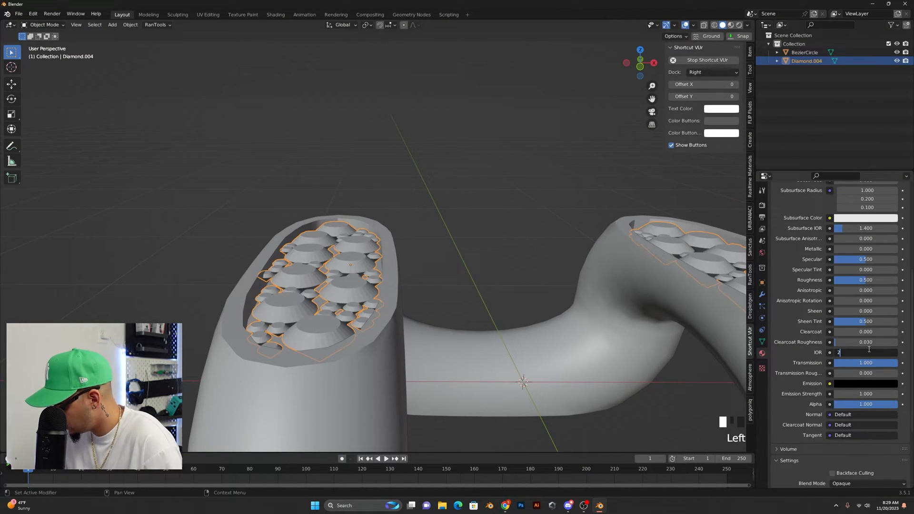
type(".418")
key("Return")
left_click_drag(851, 282, 833, 279)
left_click(568, 204)
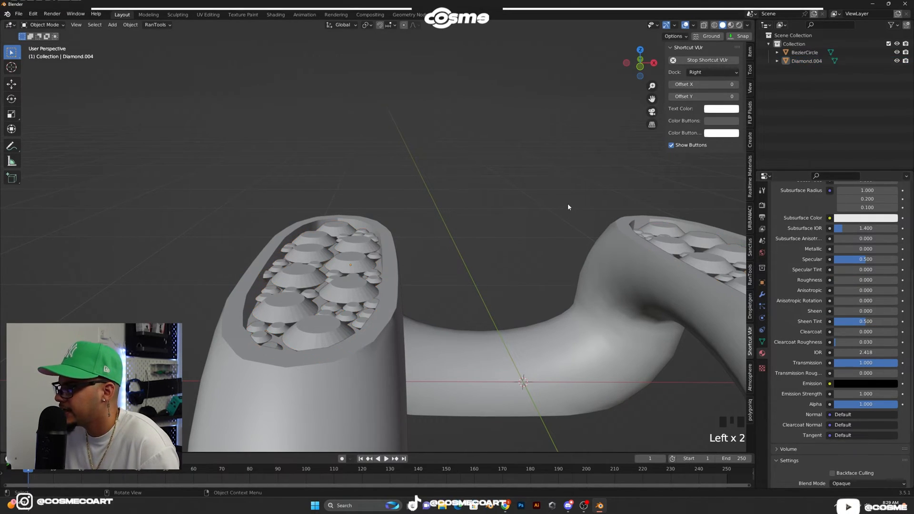
Select the link and give it a new material with Metallic 1.000 and Roughness 0.1.
middle_click_drag(570, 202, 563, 231)
left_click(524, 291)
scroll(519, 295, "down", 3)
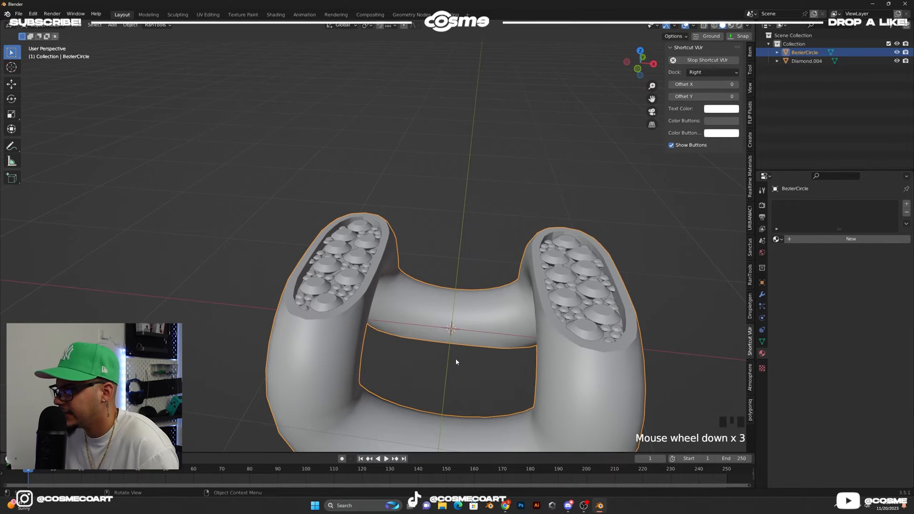
left_click(804, 242)
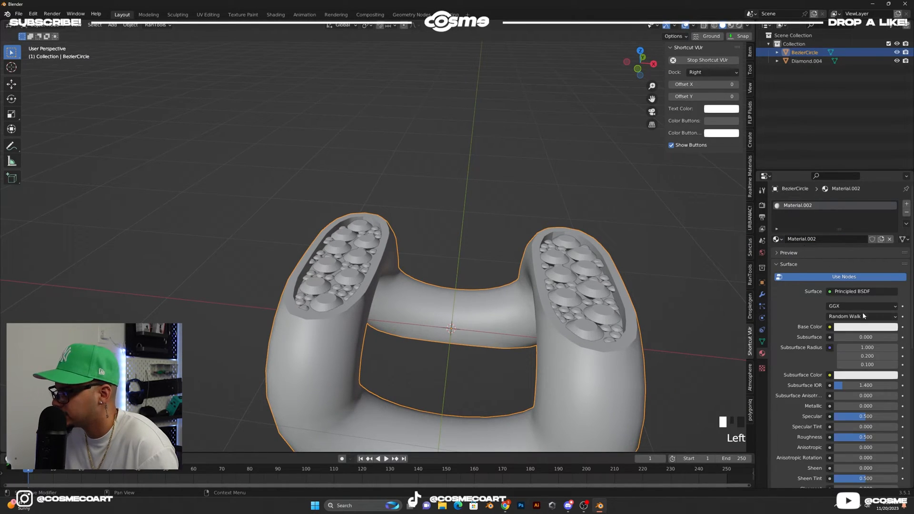
scroll(858, 319, "down", 4)
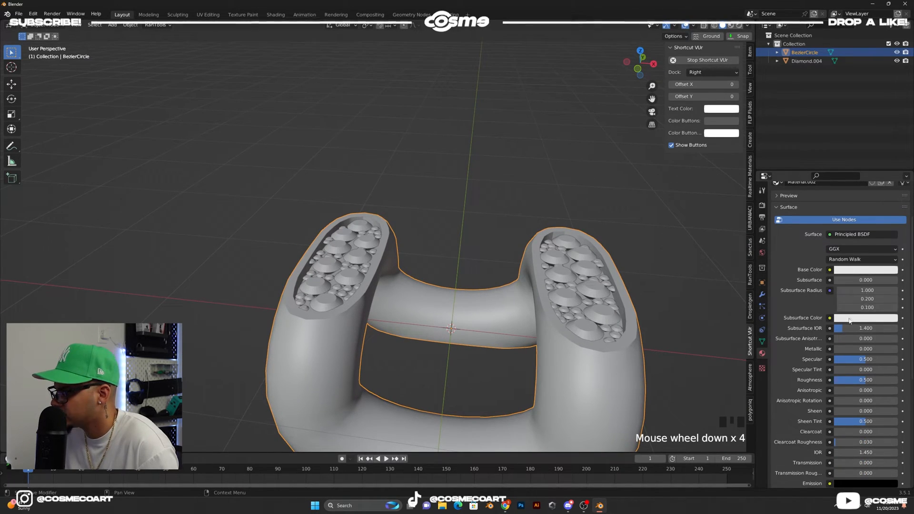
left_click_drag(852, 349, 899, 349)
double_click(866, 380)
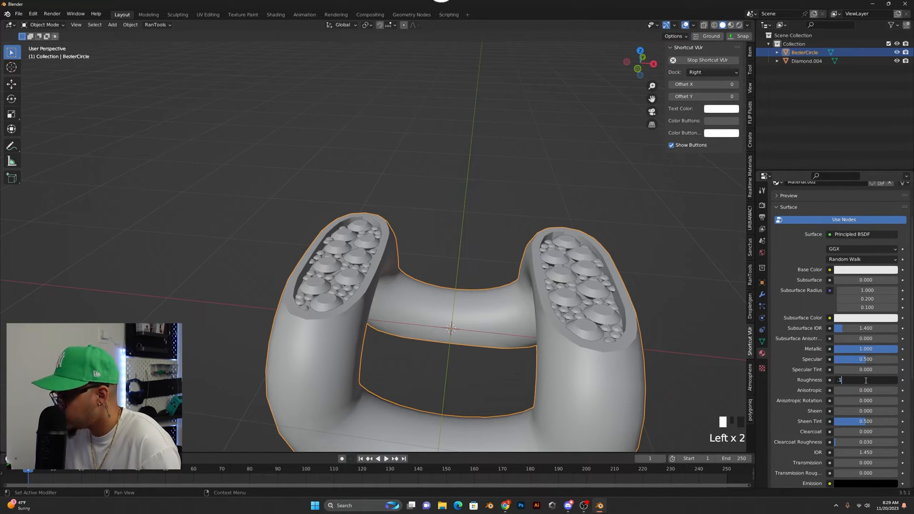
Try a gold Base Color on the link's material and undo it.
scroll(858, 361, "up", 5)
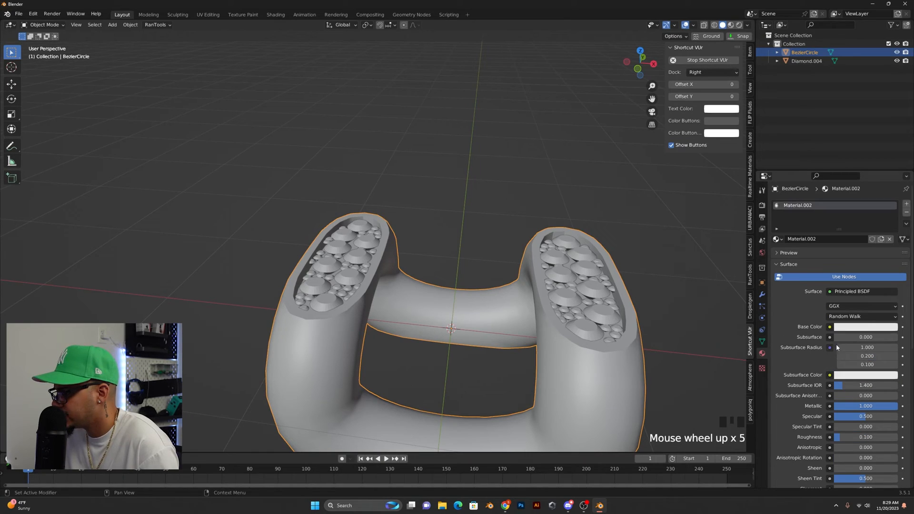
left_click(865, 328)
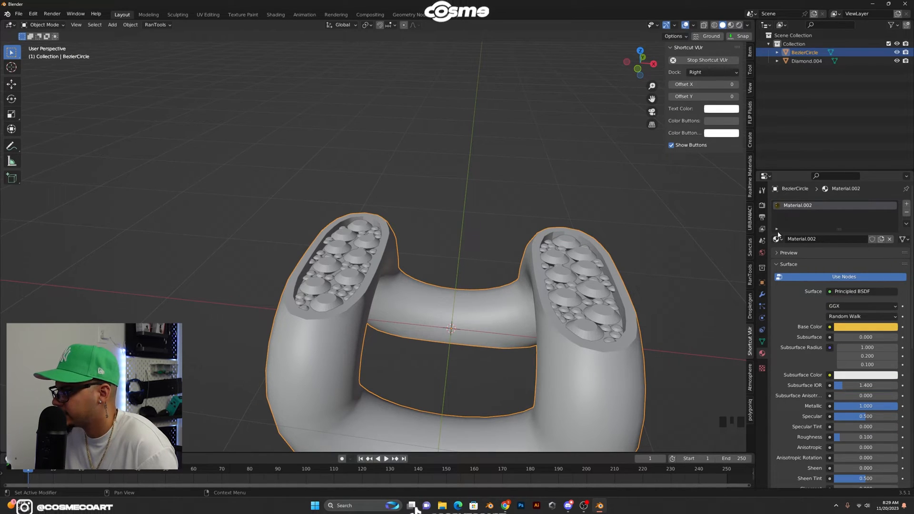
key("ctrl+a")
key("ctrl+z")
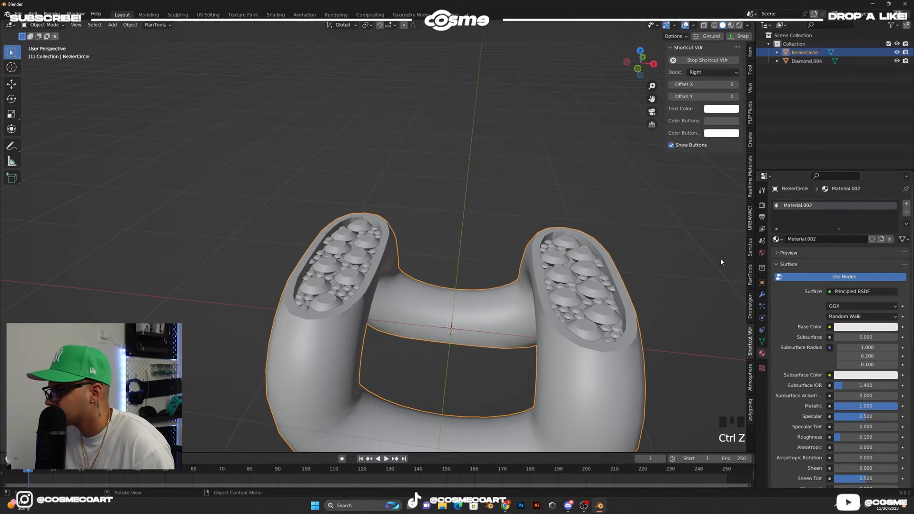
Set the render engine to Cycles on GPU Compute and switch the viewport to rendered shading.
left_click(673, 249)
middle_click_drag(673, 248, 551, 265)
scroll(543, 240, "down", 2)
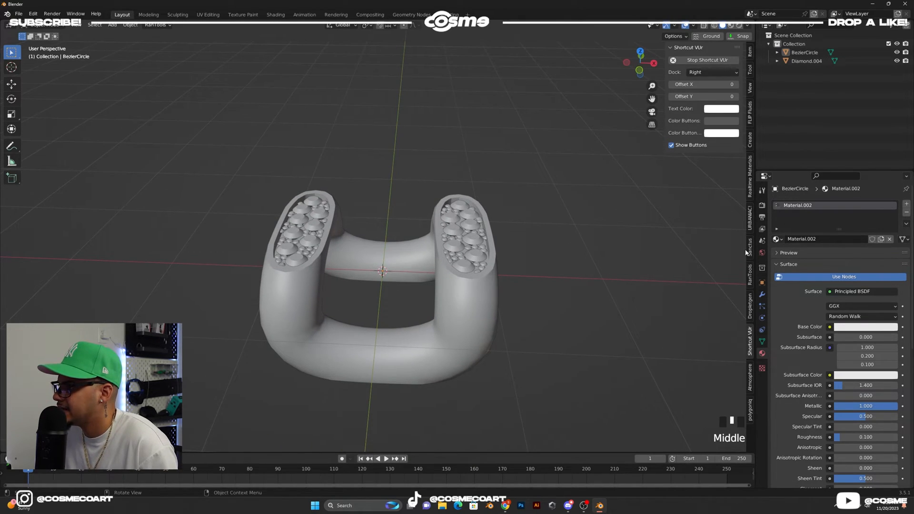
left_click(762, 205)
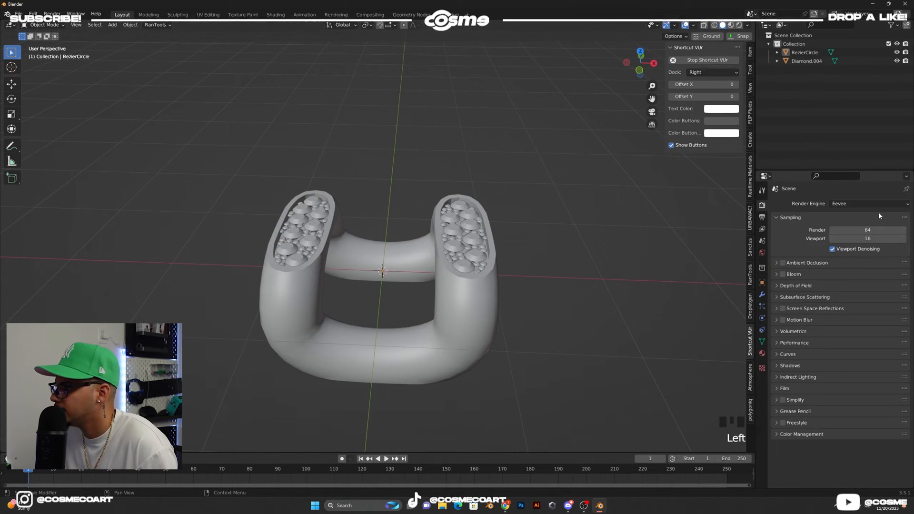
left_click(877, 204)
left_click(867, 235)
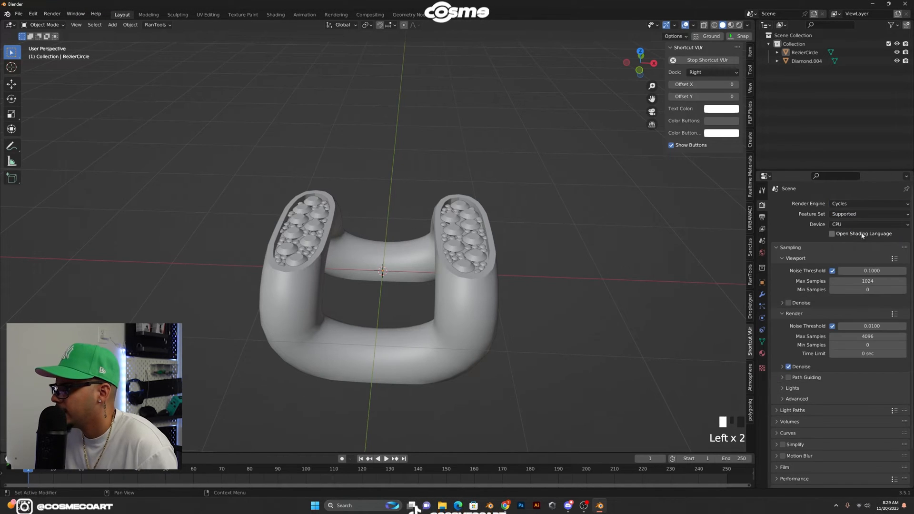
left_click(850, 225)
left_click(850, 244)
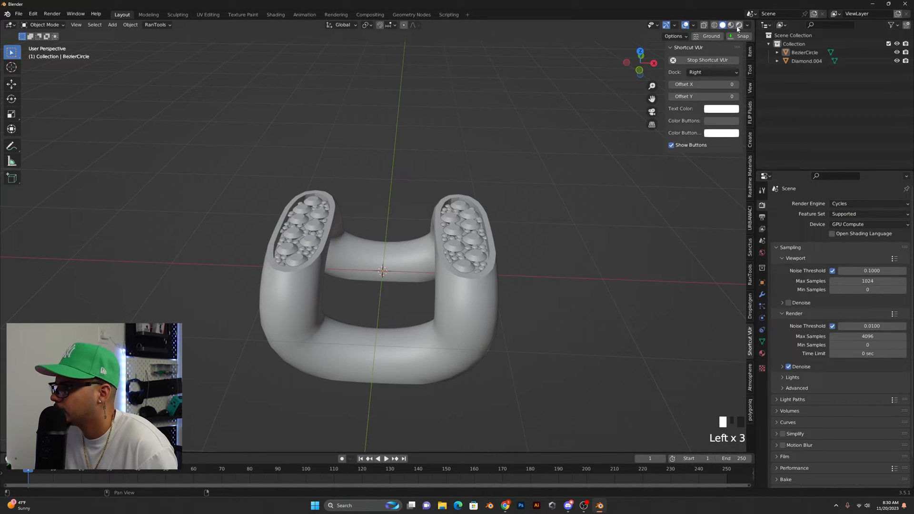
left_click(738, 26)
Add an area light, raise it along Z above the link, and scale it up about 1.57 times.
left_click(446, 265)
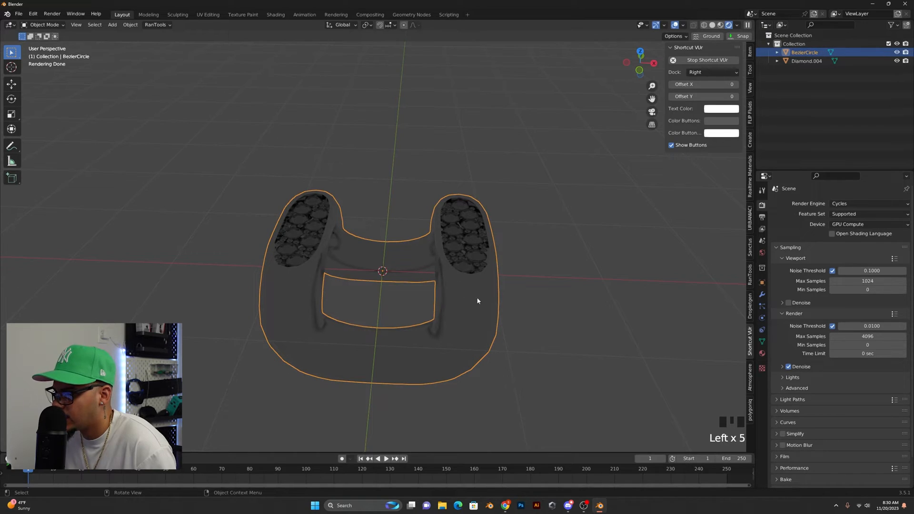
key("shift+a")
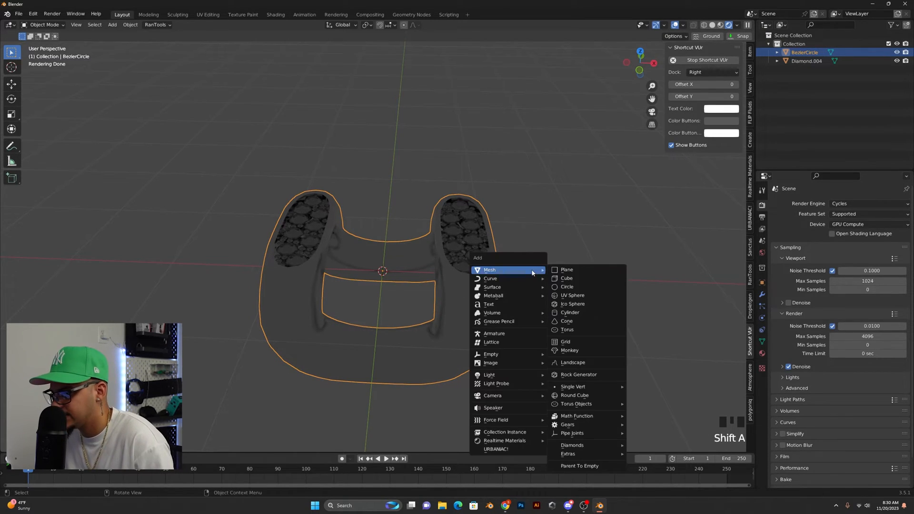
mouse_move(523, 380)
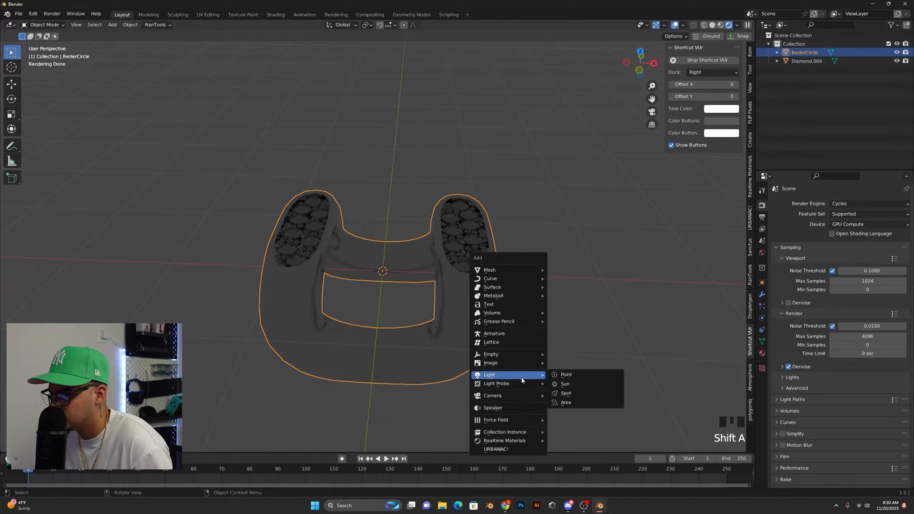
left_click(575, 405)
key("g")
key("z")
left_click(574, 231)
key("s")
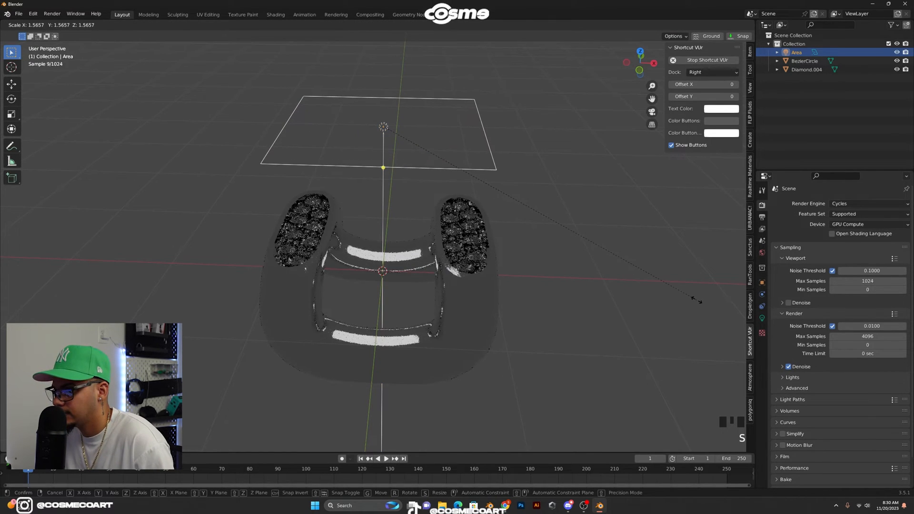
left_click(697, 299)
Set the area light's power to 50 W.
left_click(763, 318)
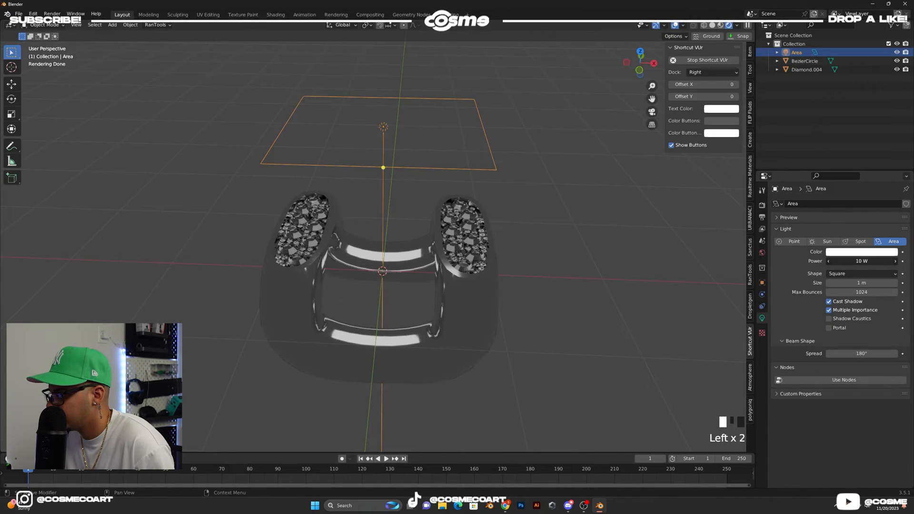
left_click(848, 262)
type("50")
key("Return")
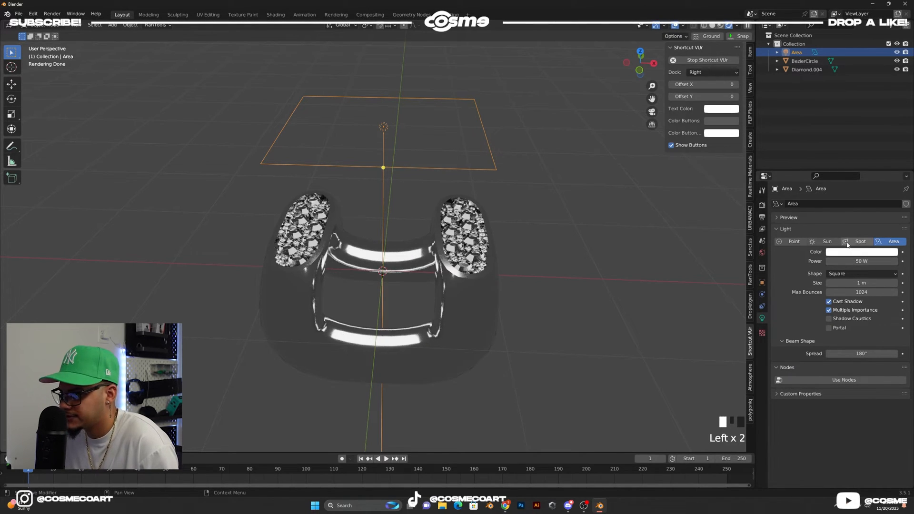
left_click(734, 279)
Select the link and the diamonds with the diamonds active, join them into one object, and deselect it.
middle_click_drag(733, 280, 336, 262)
left_click_drag(224, 179, 291, 256)
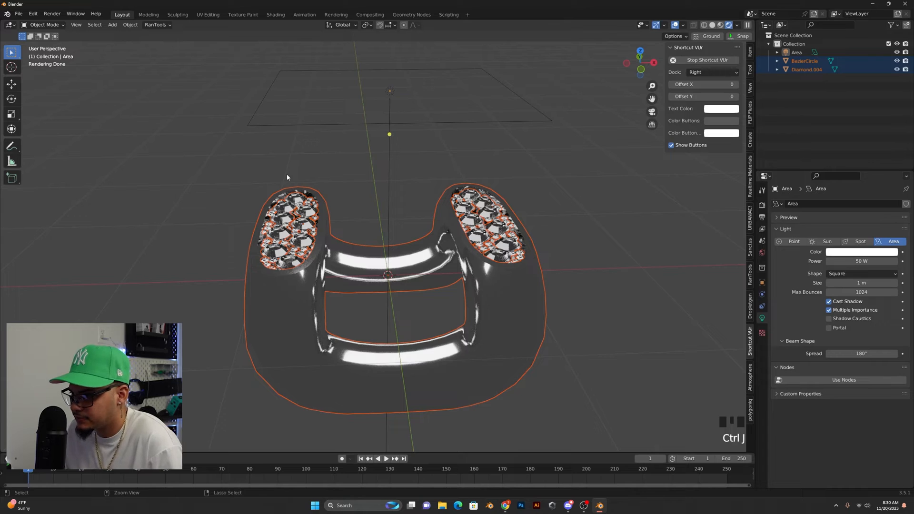
left_click(296, 219, "shift")
key("ctrl+j")
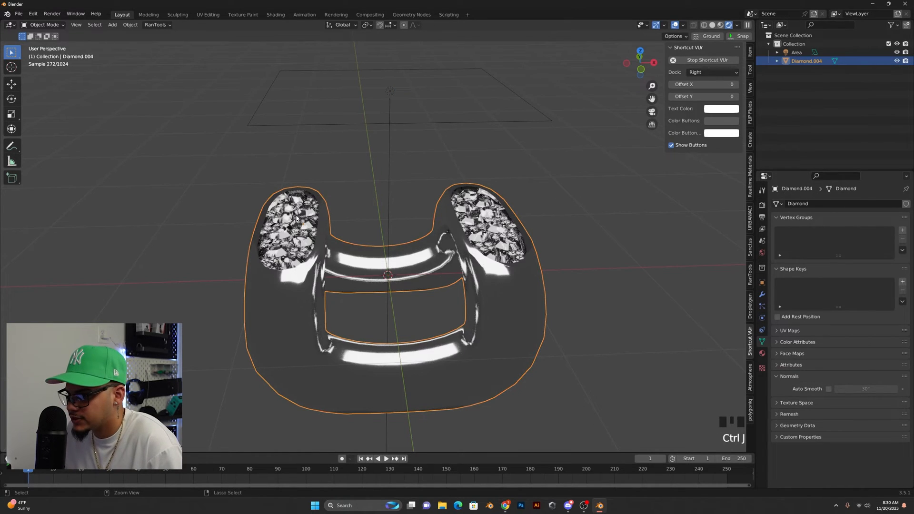
left_click(331, 174)
left_click(528, 358)
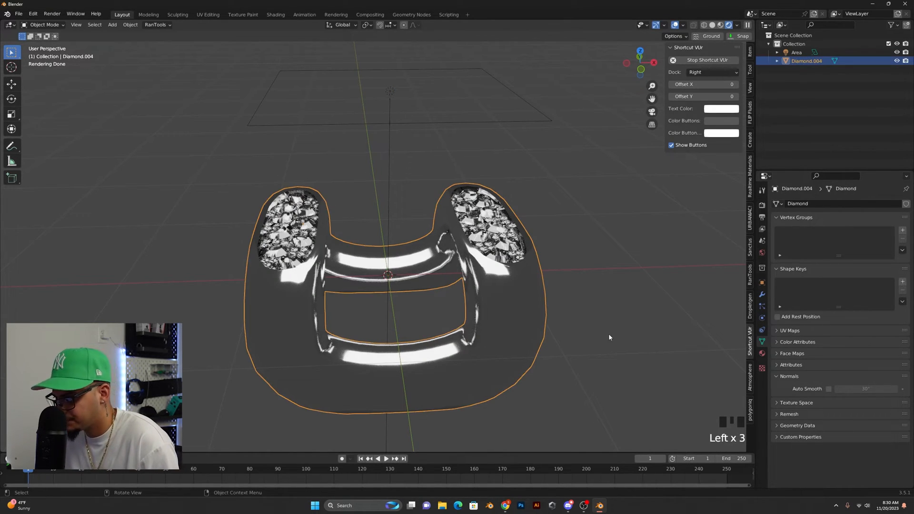
key("g")
right_click(615, 248)
left_click(609, 258)
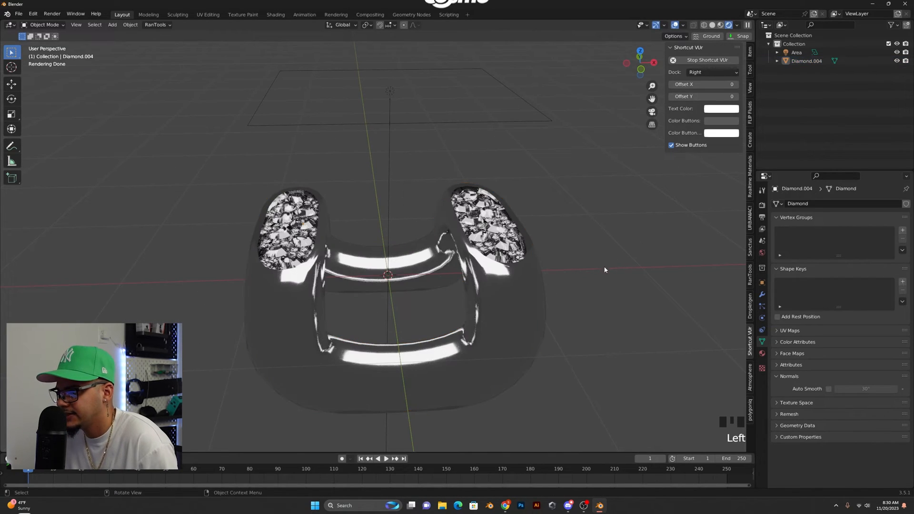
Rotate the joined link about the Z axis so that it sits diagonally to the X axis.
scroll(599, 274, "down", 4)
scroll(444, 286, "up", 1)
middle_click_drag(444, 286, 428, 271)
scroll(419, 266, "down", 4)
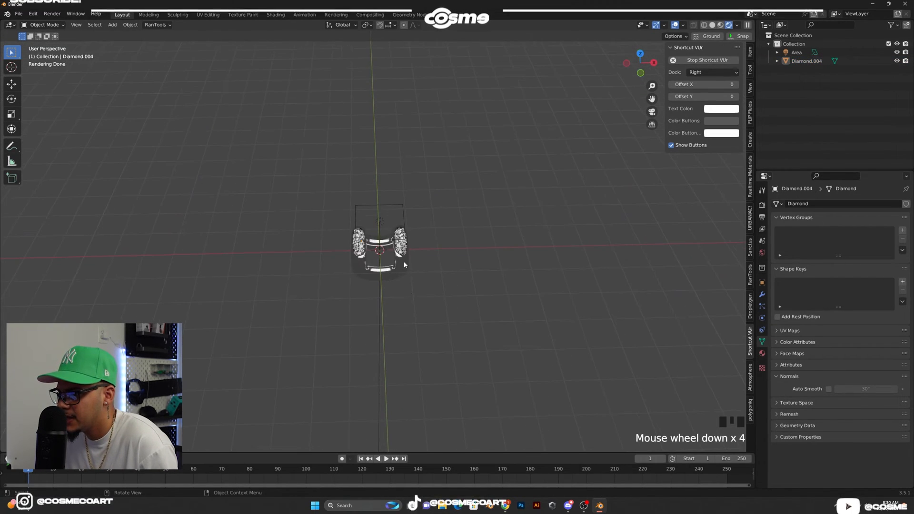
left_click(406, 265)
key("r")
key("z")
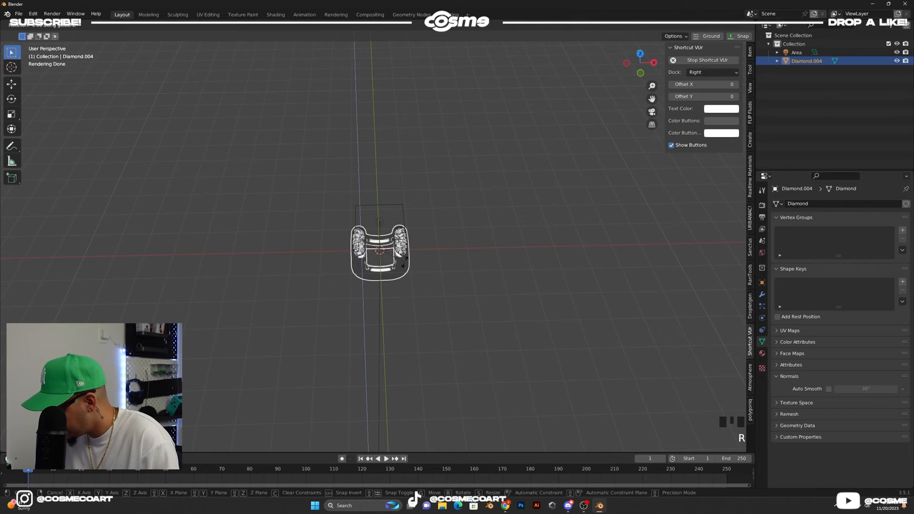
left_click(404, 261)
scroll(404, 261, "up", 3)
middle_click_drag(404, 266, 411, 278)
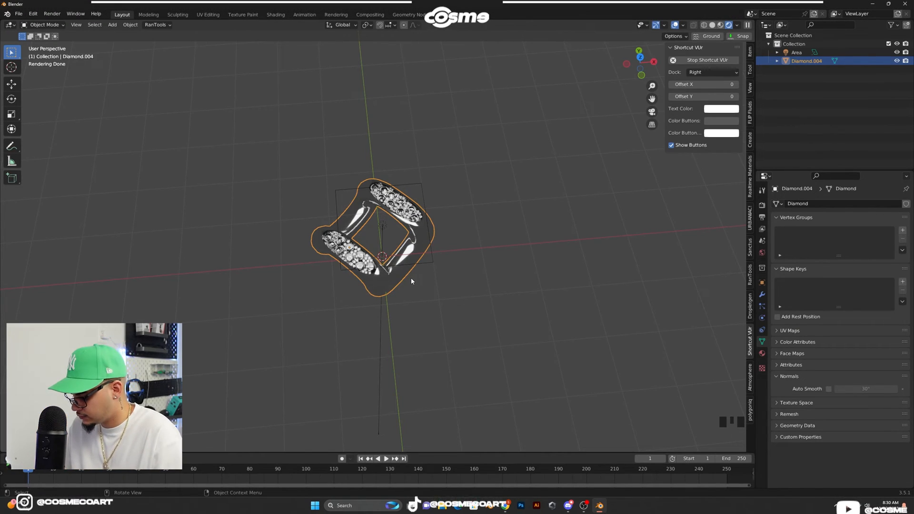
Add an Array modifier to the joined link.
key("KP_1")
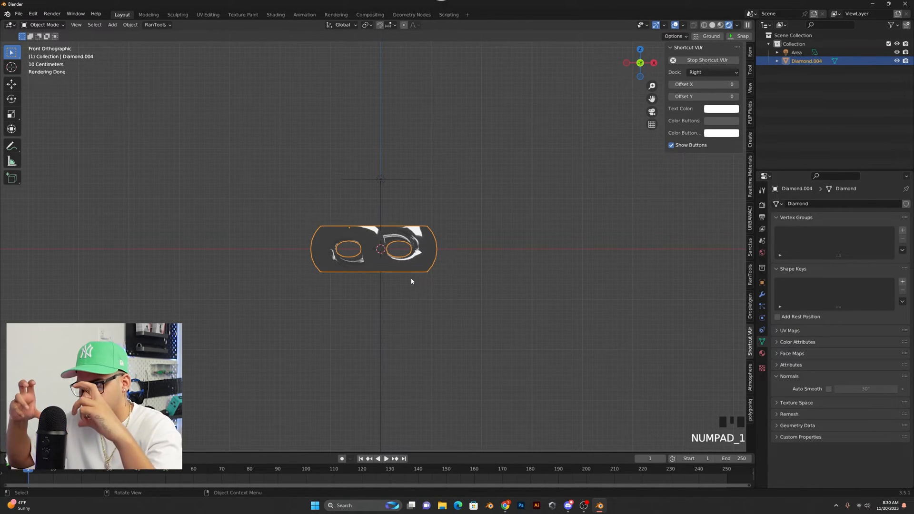
left_click(487, 208)
scroll(486, 208, "up", 4)
middle_click_drag(487, 208, 453, 222)
left_click(453, 222)
scroll(453, 222, "down", 2)
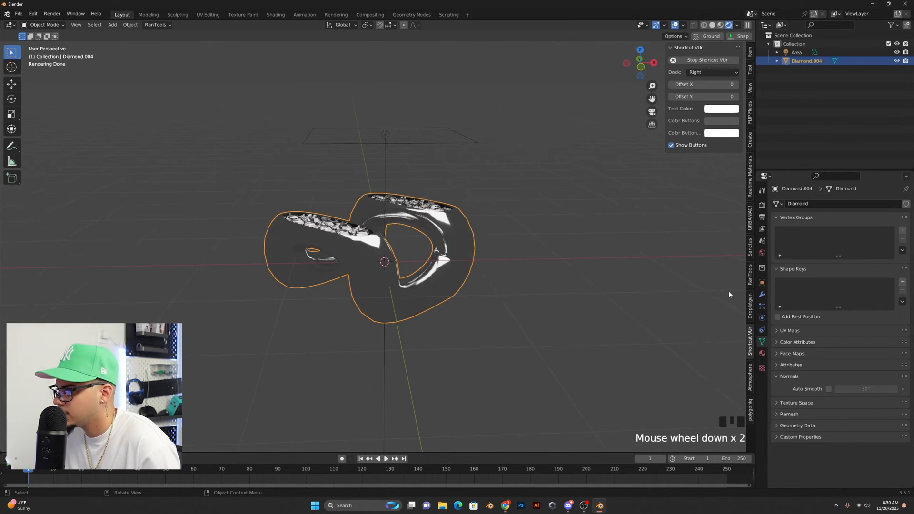
left_click(763, 296)
left_click(796, 204)
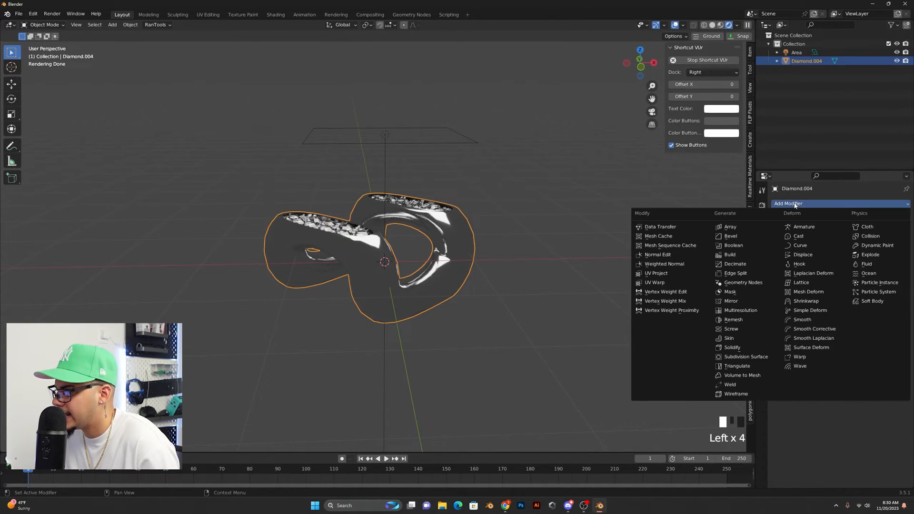
left_click(760, 231)
middle_click_drag(460, 259, 507, 280)
left_click(443, 243)
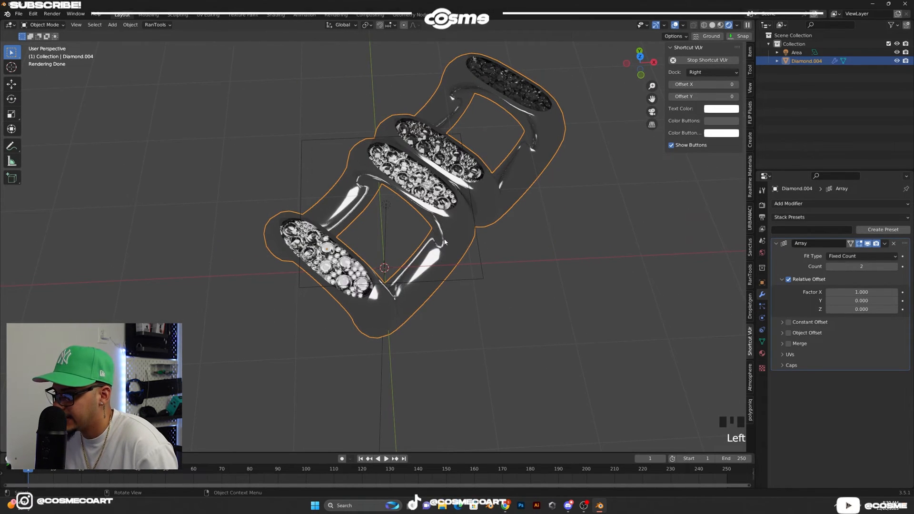
Apply the joined link's rotation and scale.
scroll(429, 238, "down", 2)
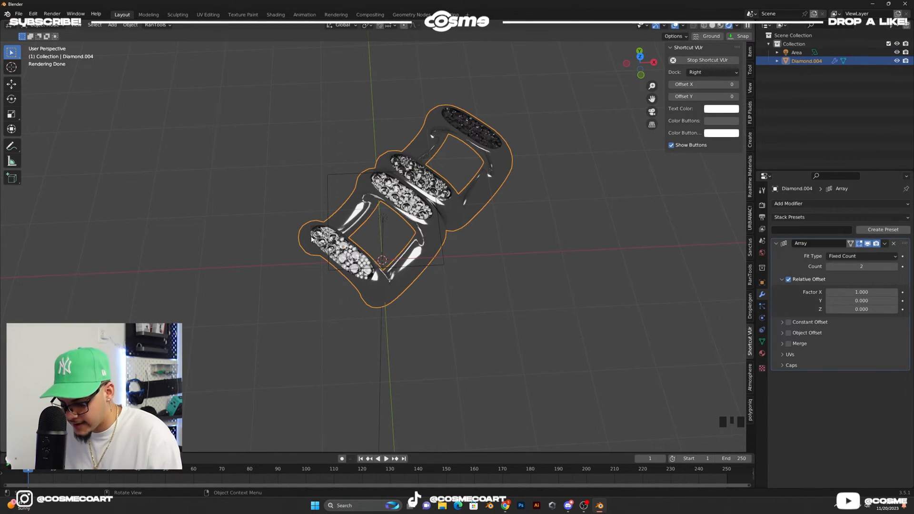
key("ctrl+a")
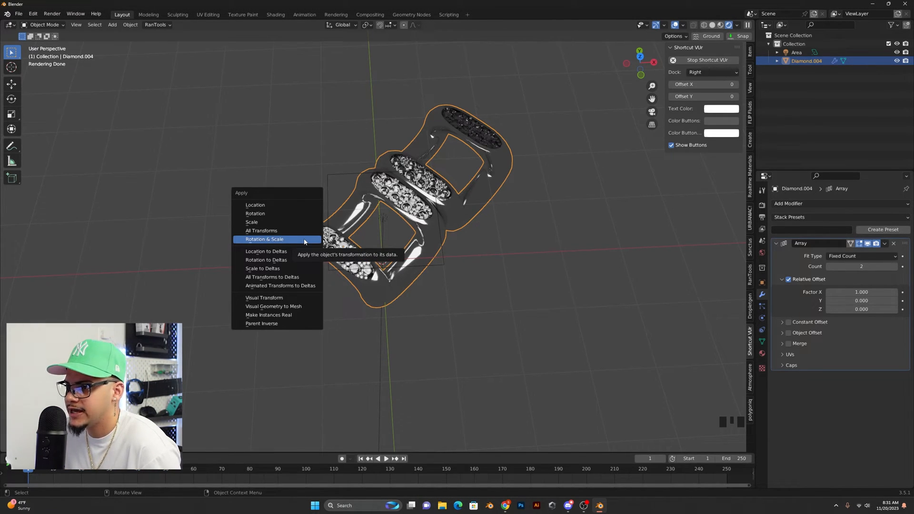
left_click(295, 241)
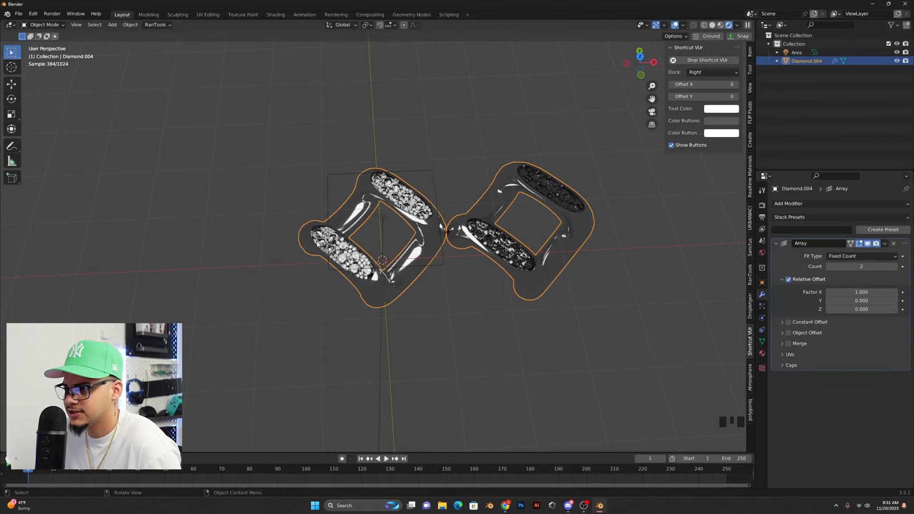
Set the Array modifier's relative offset Factor X to 0.510 so that neighbouring links overlap, checking from the top view.
left_click_drag(862, 292, 747, 281)
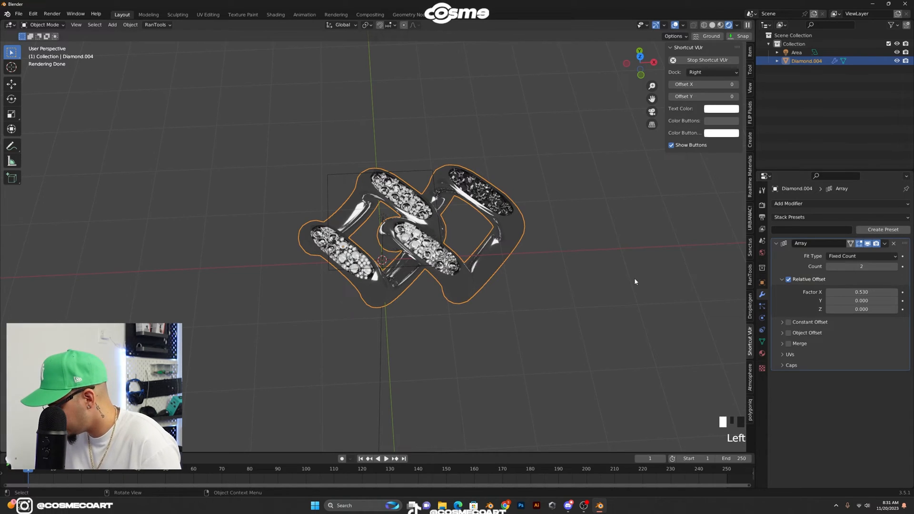
key("KP_7")
scroll(599, 274, "up", 2)
left_click_drag(862, 292, 858, 292)
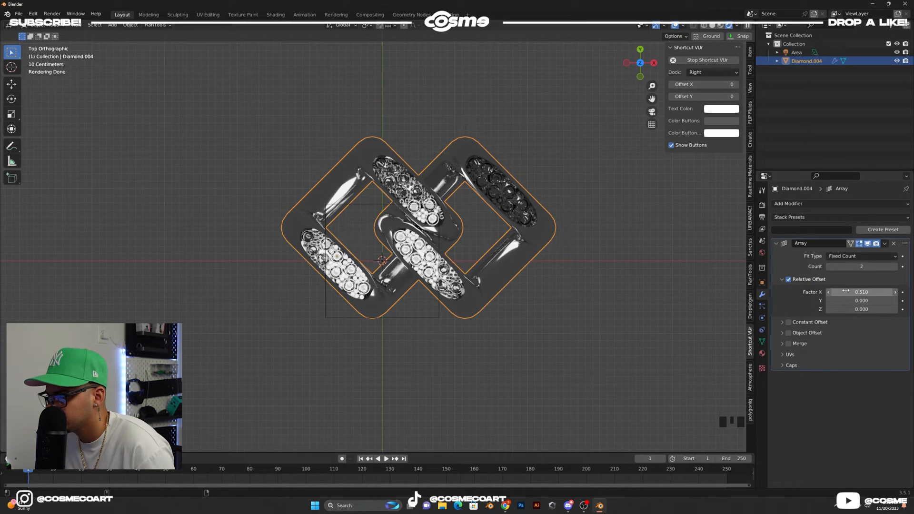
Set the Array modifier's Count to 4 and view the row of links at an angle.
left_click(896, 267)
left_click(896, 267)
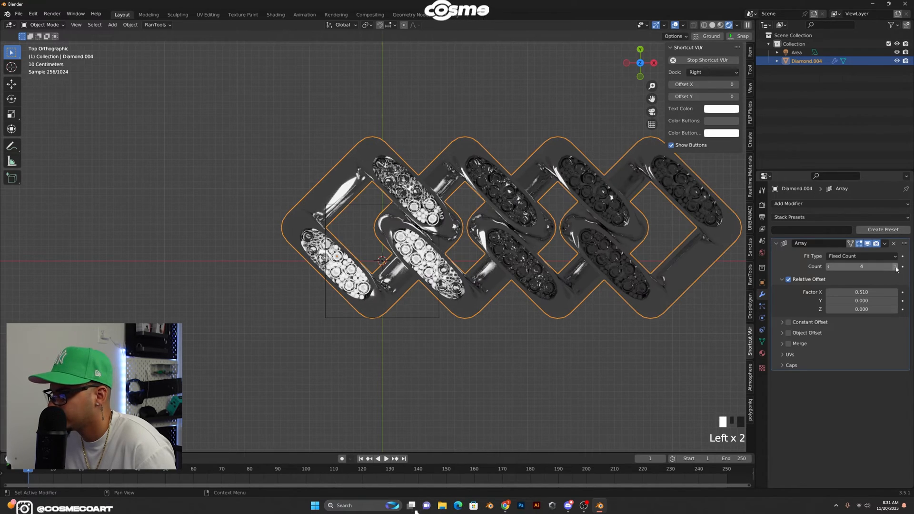
scroll(416, 309, "down", 4)
middle_click_drag(417, 310, 423, 247)
scroll(429, 257, "up", 4)
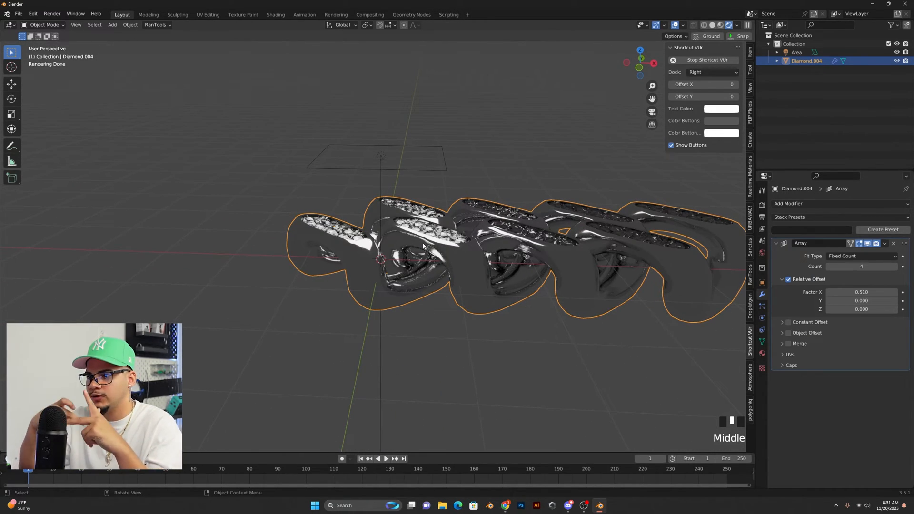
Add a Bezier curve at the centre of the scene from the top view.
middle_click_drag(451, 261, 451, 283)
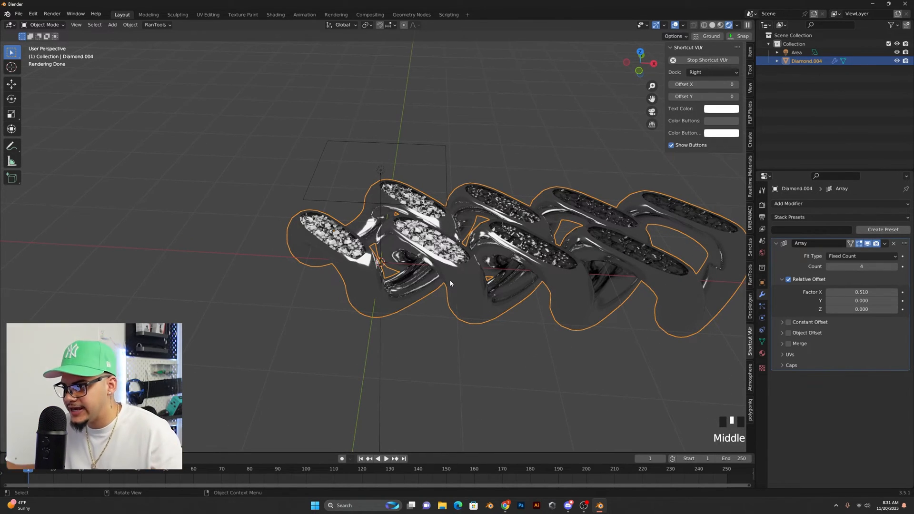
scroll(396, 276, "down", 2)
key("KP_7")
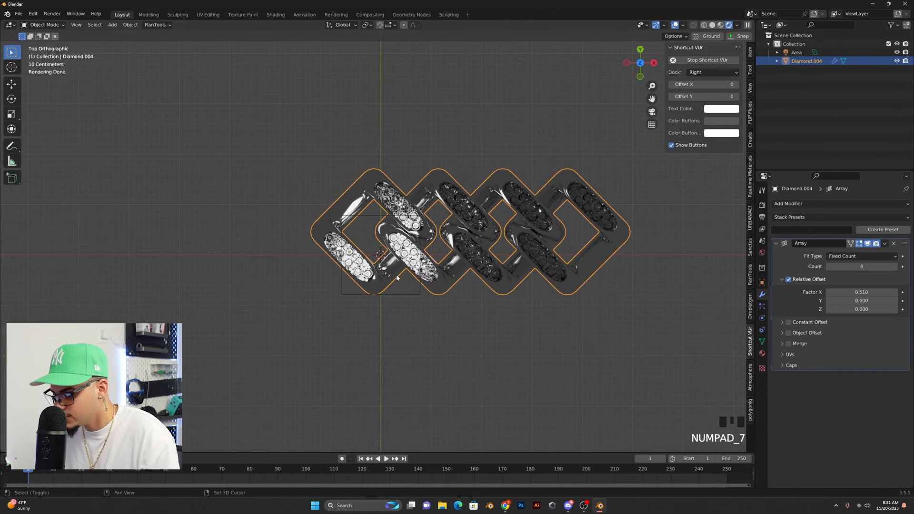
key("shift+a")
mouse_move(374, 180)
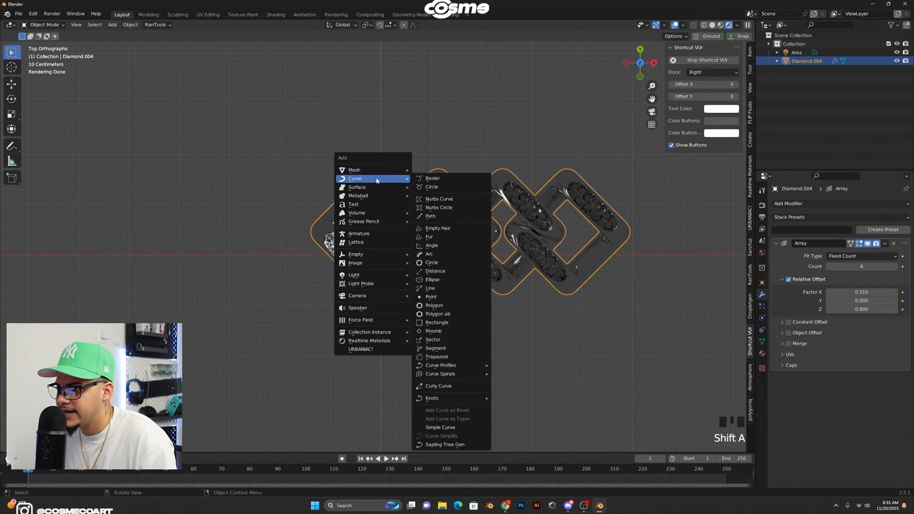
left_click(430, 179)
Add a Curve modifier to the arrayed link and set BezierCurve as its curve object.
left_click(553, 215)
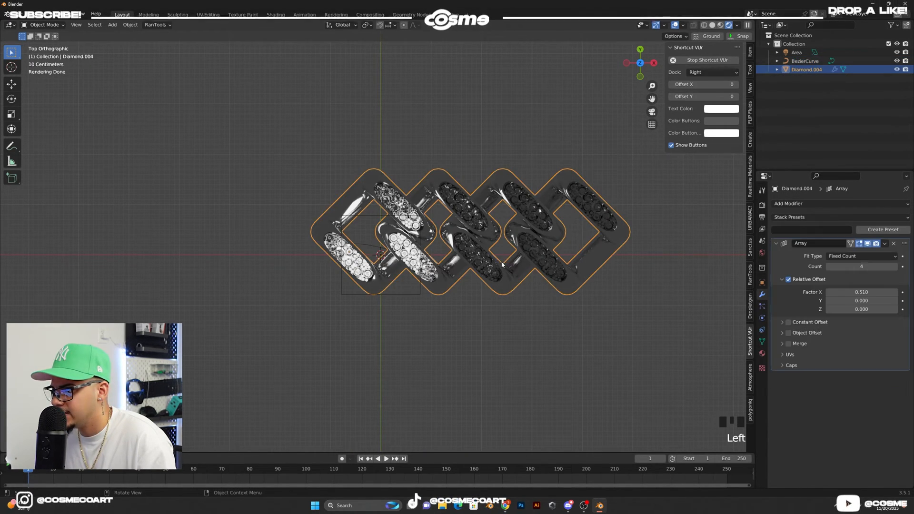
left_click(808, 204)
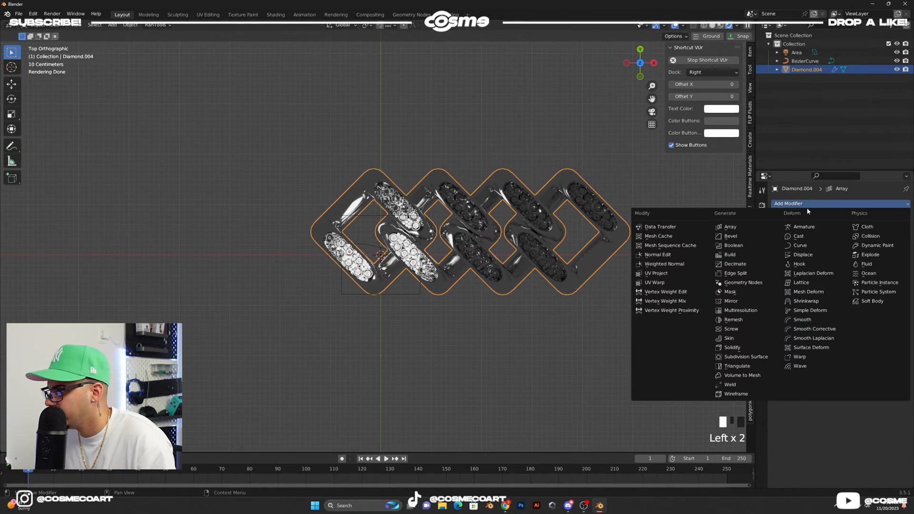
left_click(812, 248)
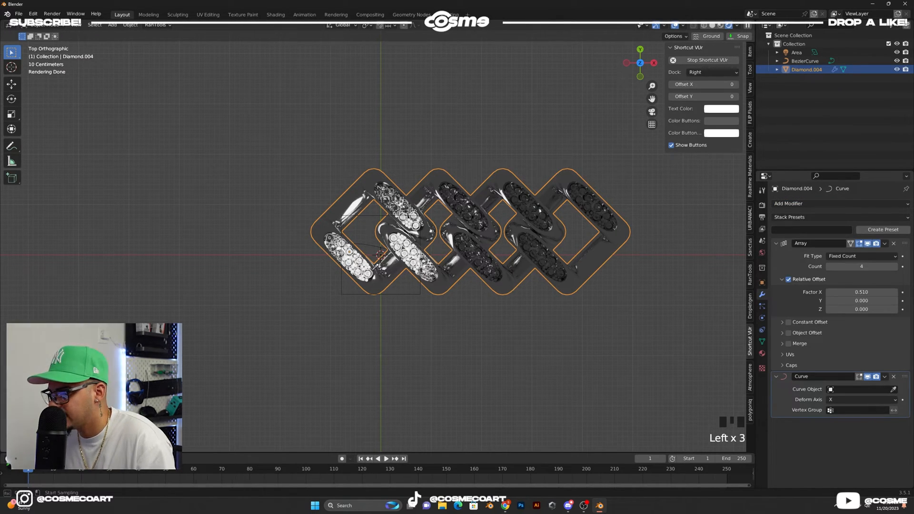
left_click(369, 240)
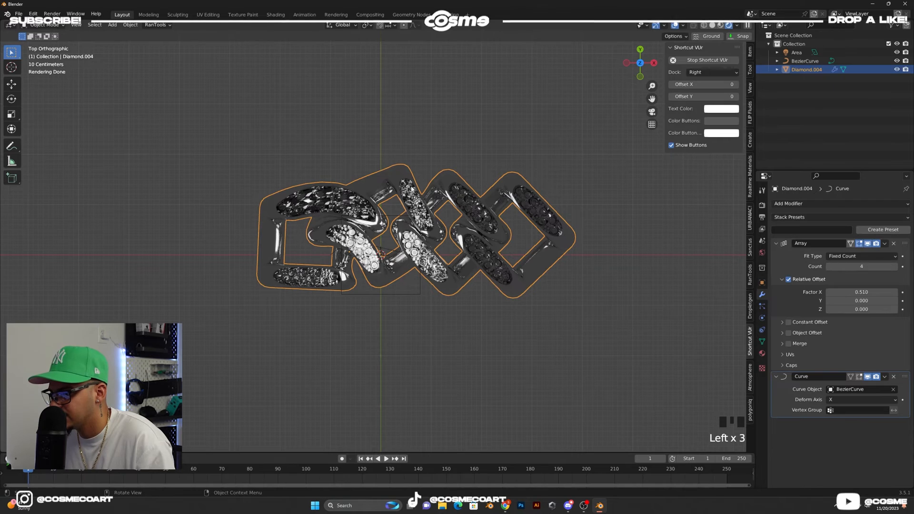
scroll(467, 283, "up", 1)
scroll(468, 283, "up", 3)
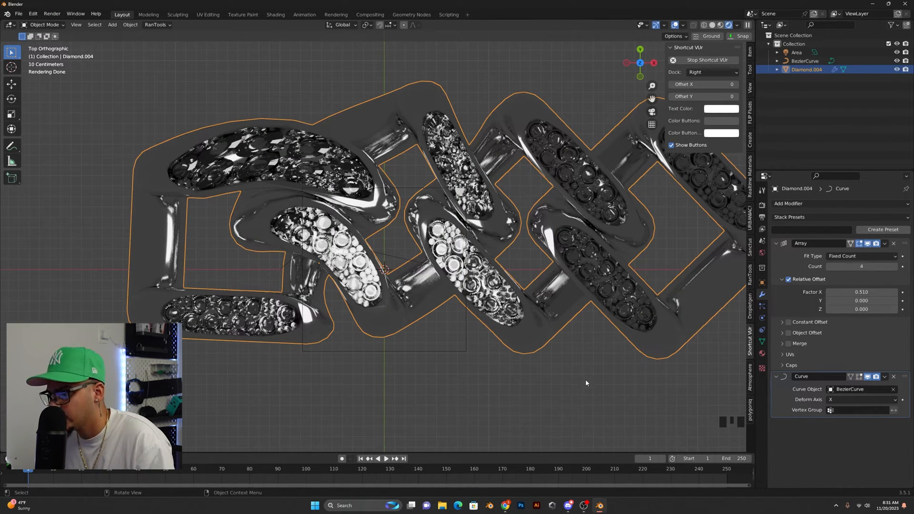
Scale the arrayed chain down to a small fraction of its size and apply its transform.
key("s")
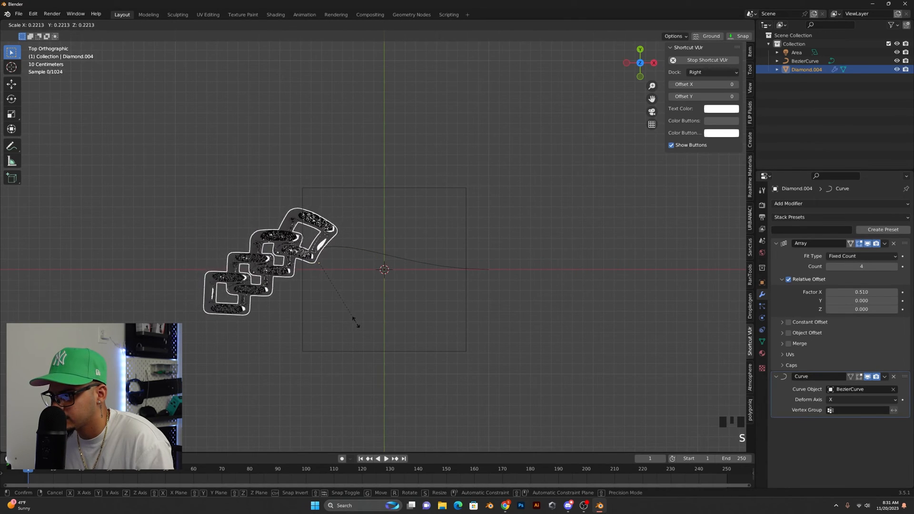
left_click(303, 306)
right_click(269, 268)
mouse_move(252, 299)
left_click(307, 307)
left_click(345, 247)
left_click(307, 260)
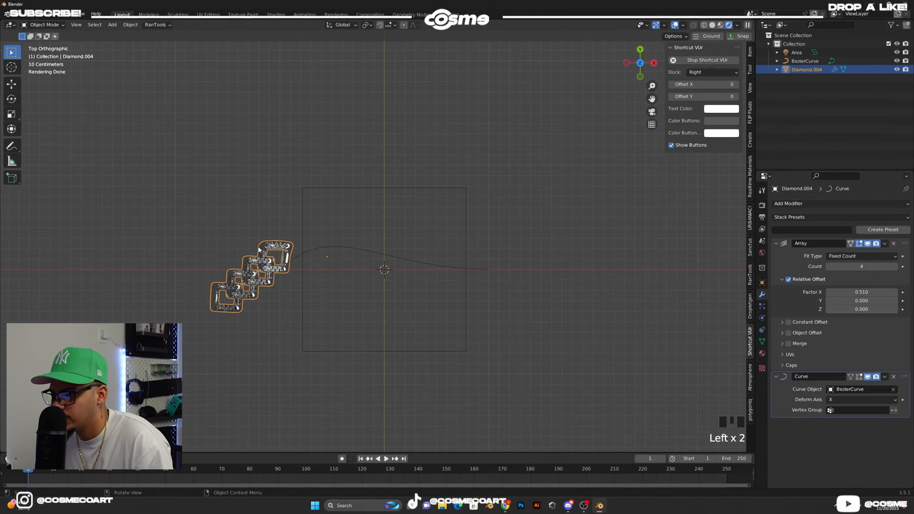
key("ctrl+a")
left_click(306, 257)
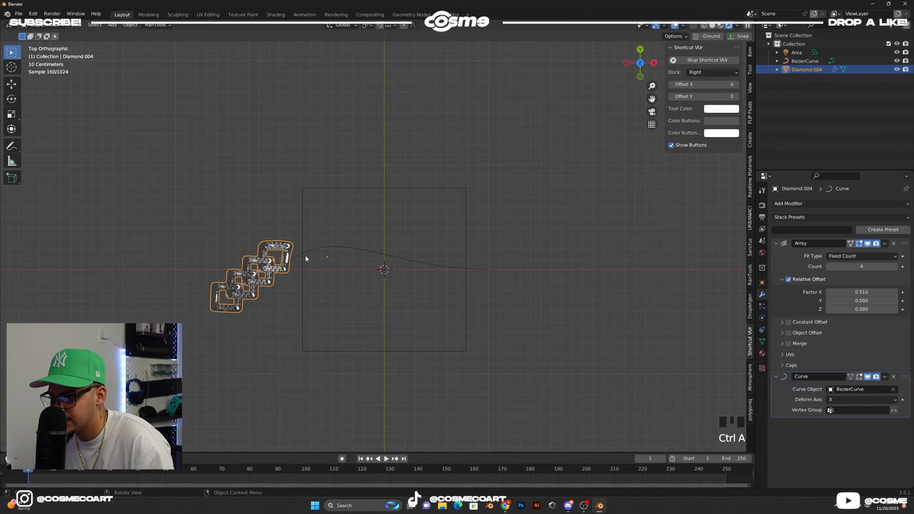
Set the Array modifier's Count to 13 so that the links run along the Bezier curve.
left_click(895, 267)
left_click(895, 267)
left_click(896, 267)
double_click(896, 267)
left_click(896, 266)
left_click(895, 267)
left_click(895, 267)
left_click(896, 267)
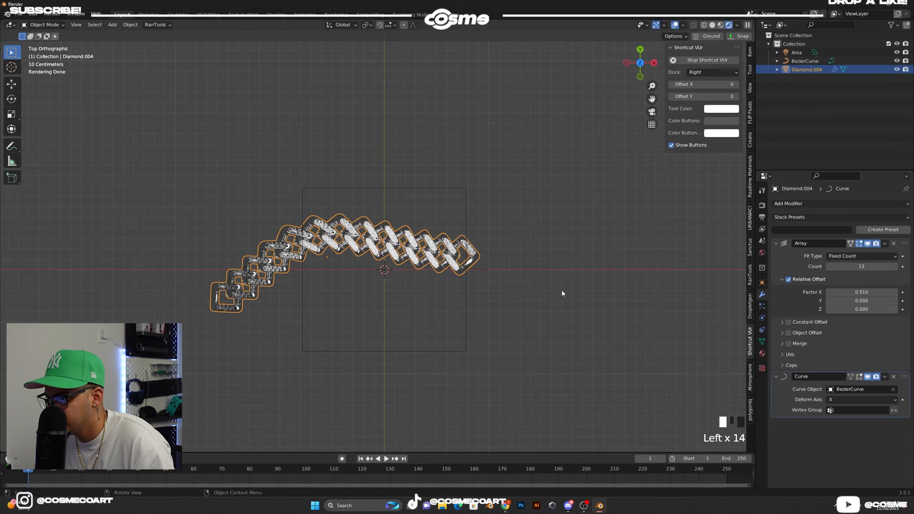
Open the Bezier curve in Edit Mode from the top view and select its end control point near the chain's last link.
middle_click_drag(473, 314, 481, 263)
left_click(481, 263)
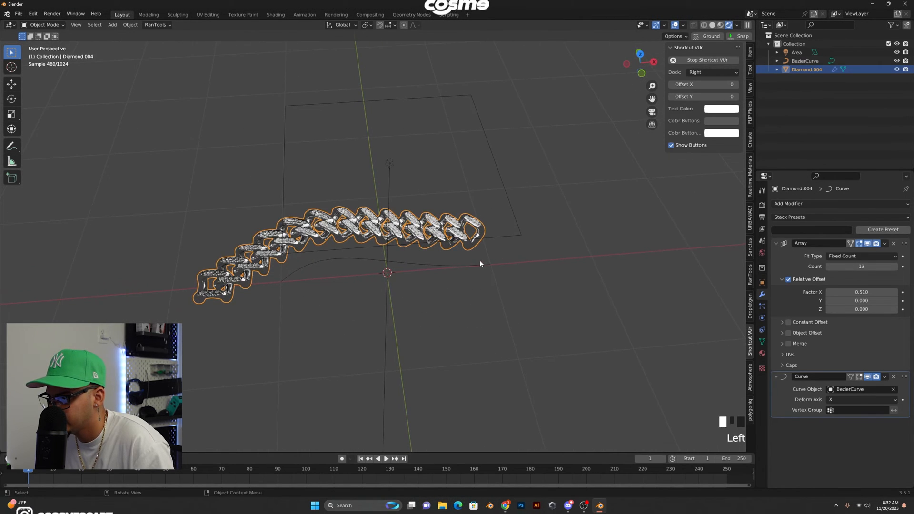
key("KP_7")
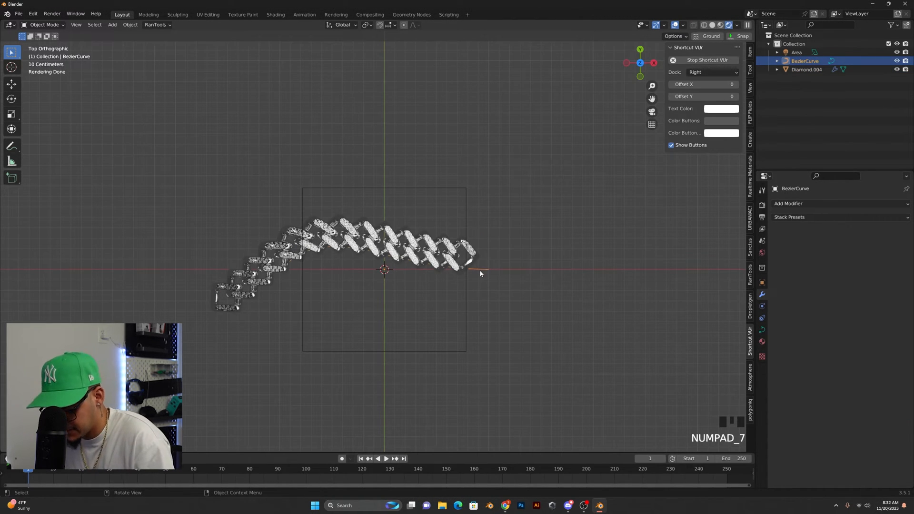
key("Tab")
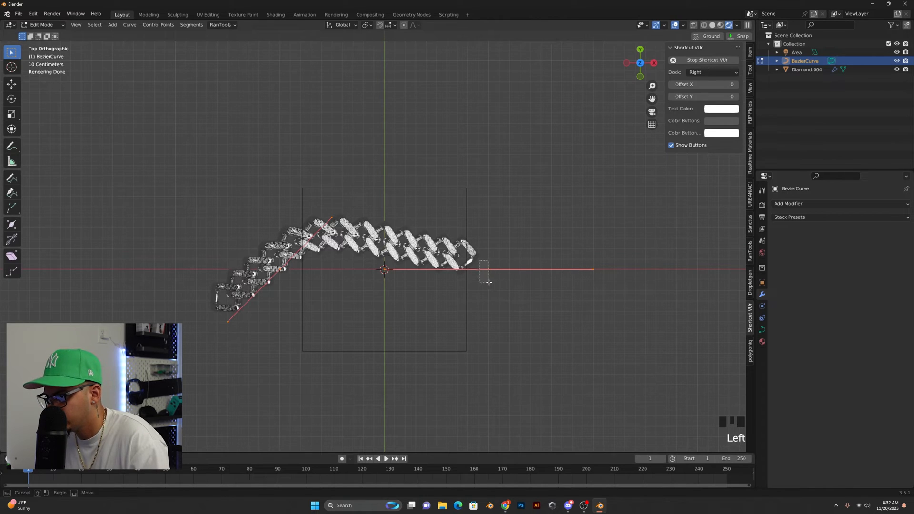
key("r")
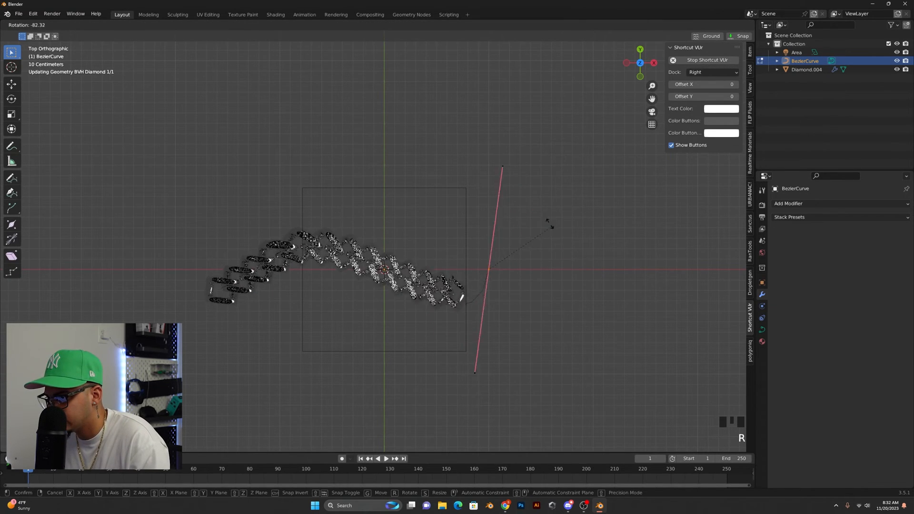
right_click(544, 317)
key("g")
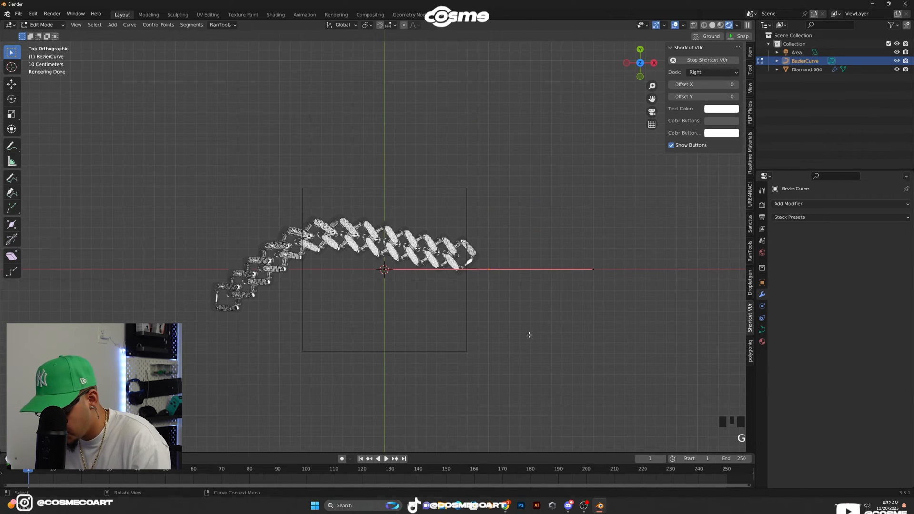
Extrude a new point about 1.6 m from the curve's end and rotate its handles so the curve bends upward, finishing in Object Mode.
key("e")
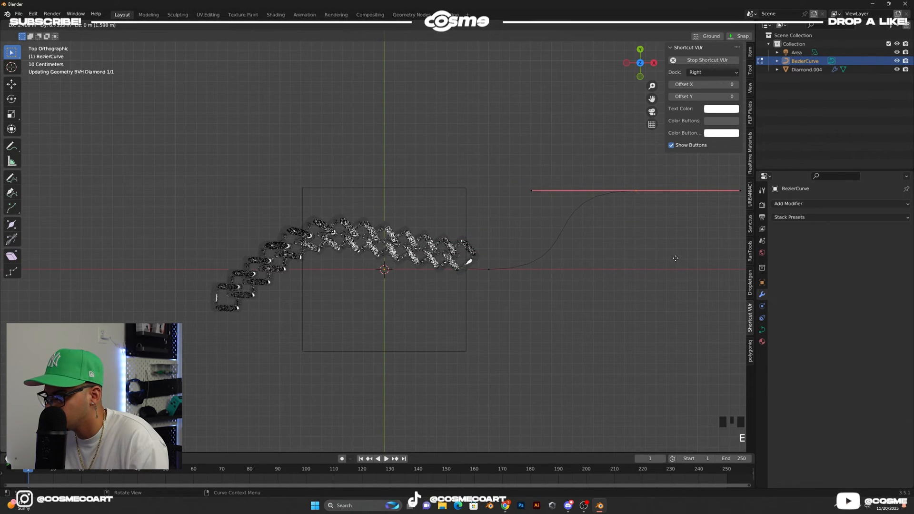
left_click(676, 256)
key("r")
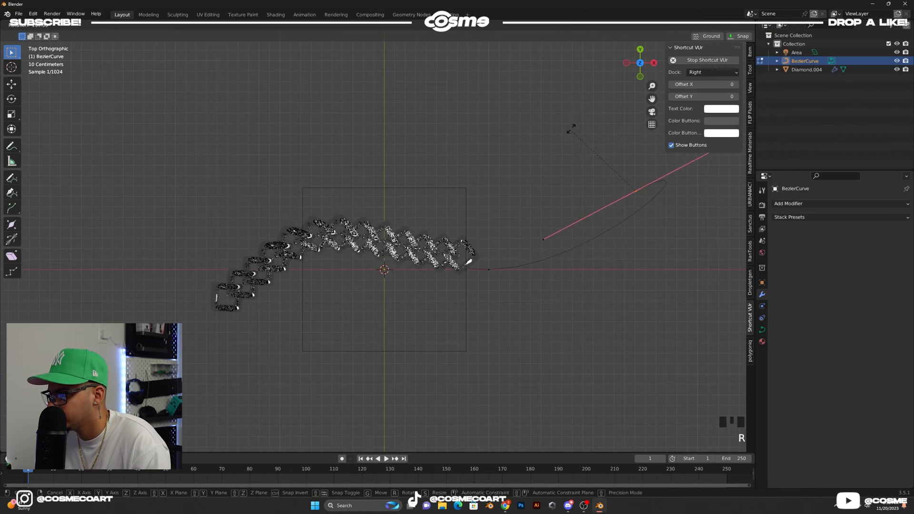
left_click(659, 169)
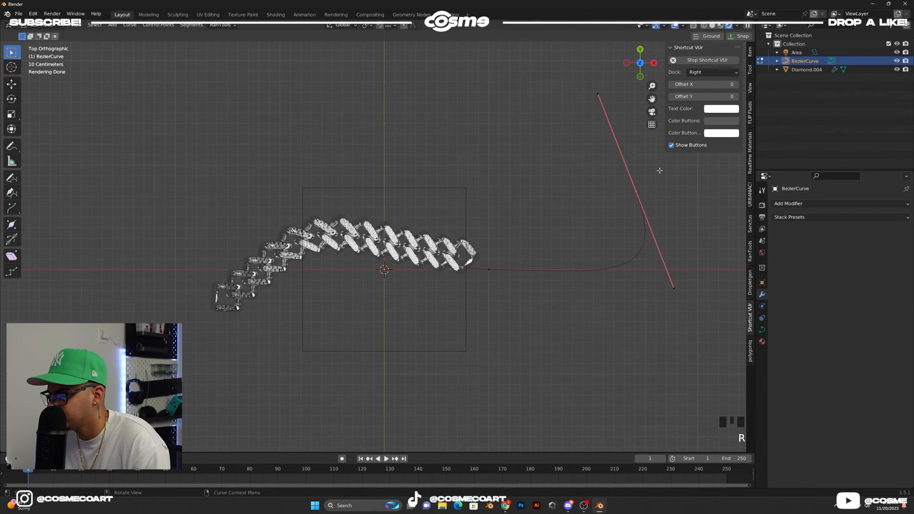
key("Tab")
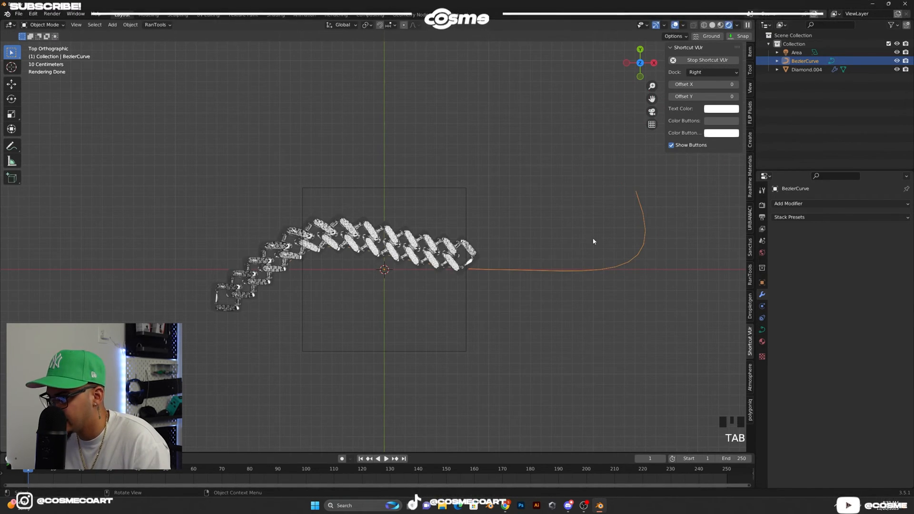
Set the chain's Array Count to 24 so that the links follow the extended curve around its bend.
left_click(420, 249)
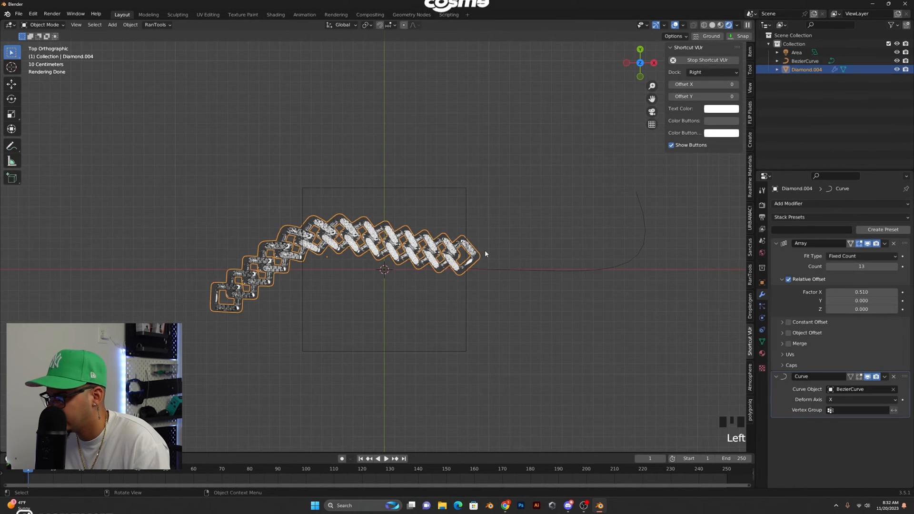
left_click(895, 267)
left_click(896, 267)
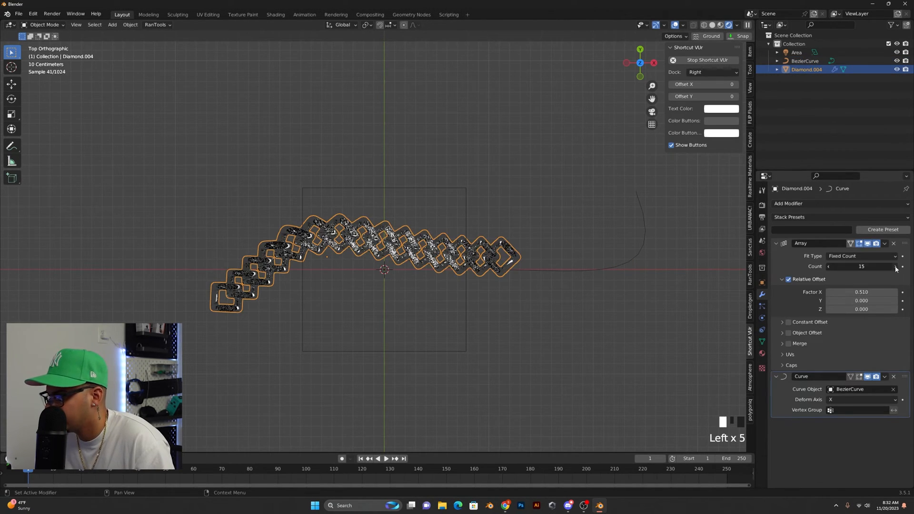
left_click(896, 268)
left_click(896, 267)
left_click(896, 267)
left_click(896, 267)
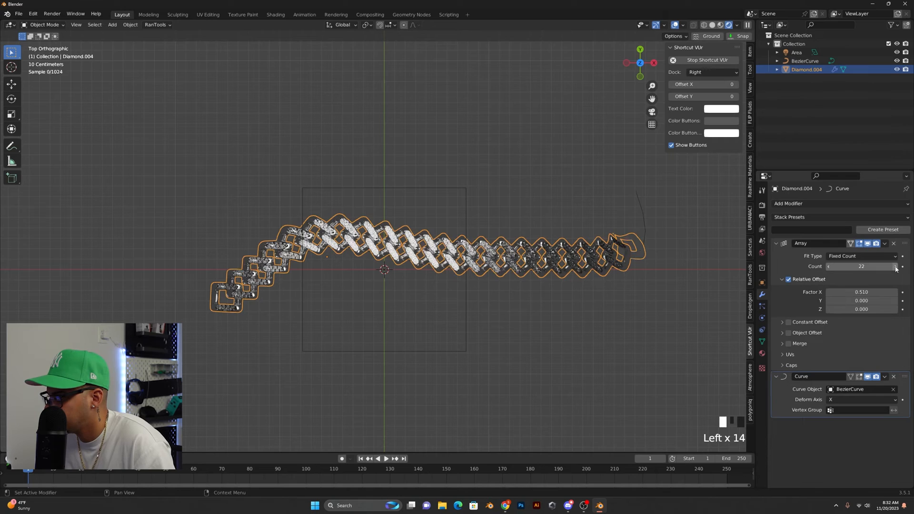
left_click(829, 267)
left_click(829, 267)
left_click(829, 267)
left_click(829, 267)
left_click(830, 267)
left_click(829, 267)
left_click(829, 267)
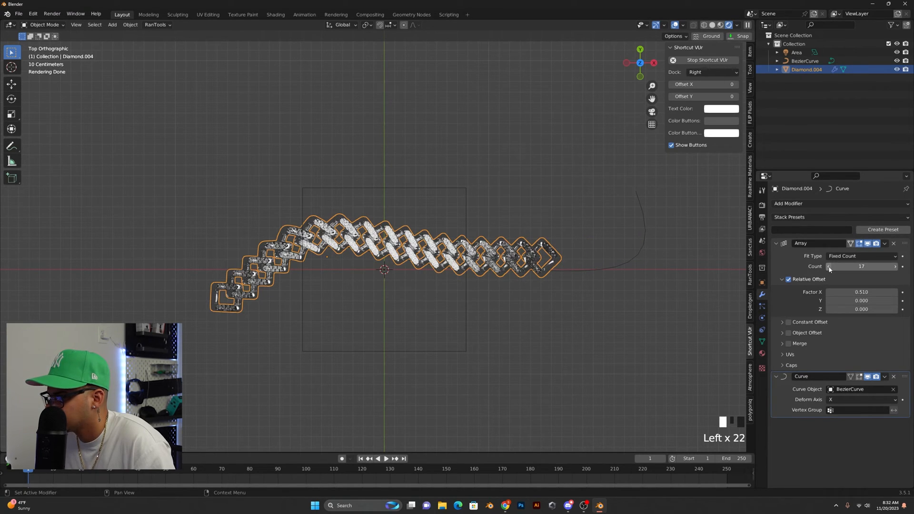
left_click(896, 268)
left_click(896, 268)
left_click(896, 267)
left_click(895, 267)
left_click(896, 268)
left_click(896, 268)
left_click(895, 267)
Edit the Bezier curve and move its end point about 1.1 m along Y to open up the tight bend.
scroll(624, 245, "up", 2)
middle_click_drag(660, 252, 467, 276, "shift")
scroll(562, 283, "up", 2)
middle_click_drag(562, 282, 464, 296, "shift")
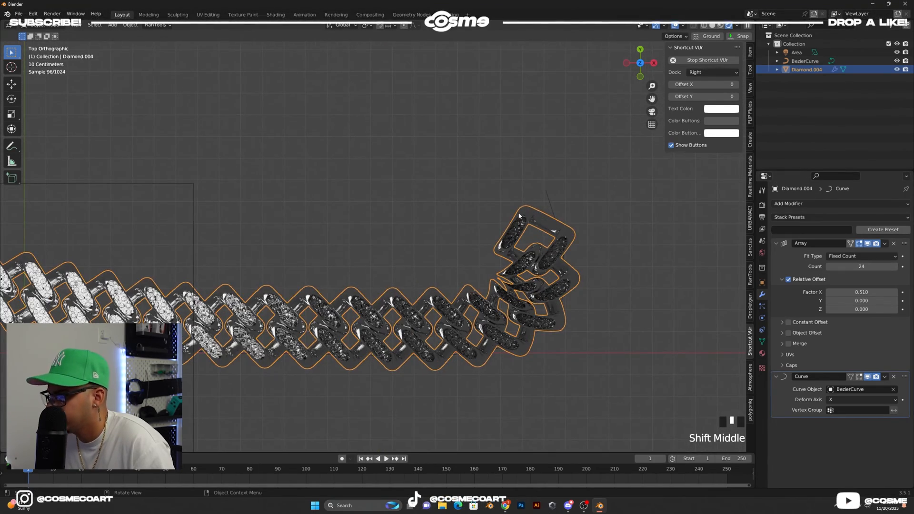
left_click(539, 194)
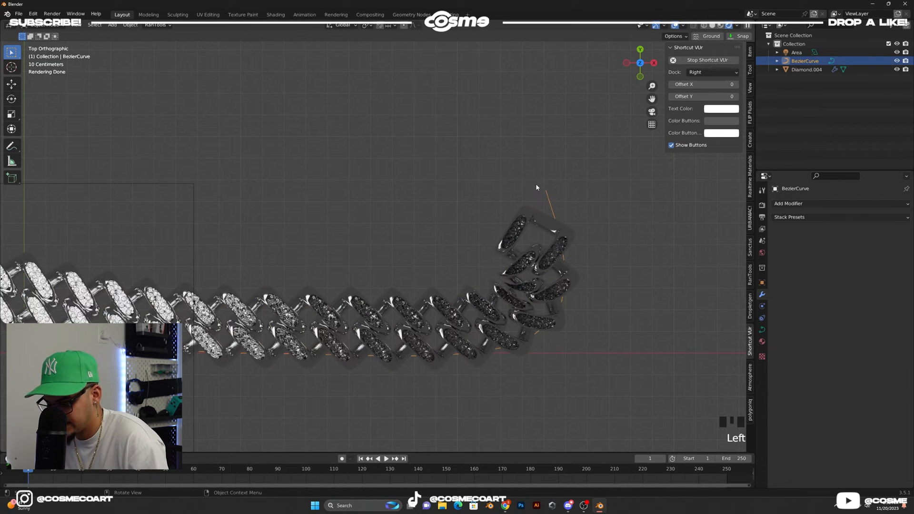
key("Tab")
left_click(559, 199)
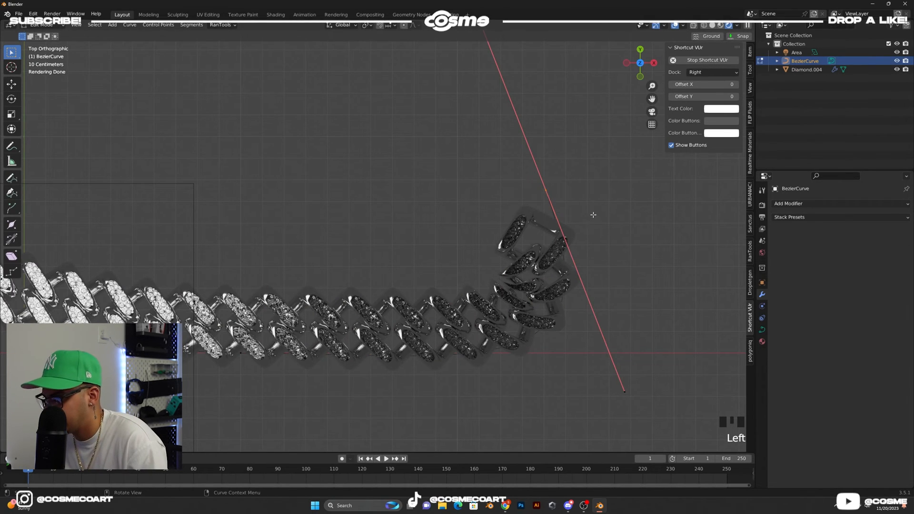
key("g")
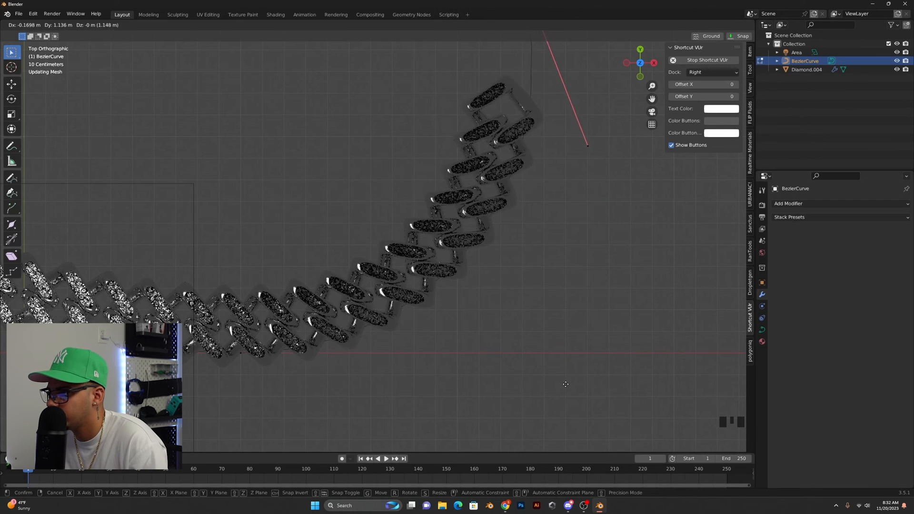
left_click(567, 381)
Raise the curve's end point along the global Z axis to lift that end of the chain.
scroll(543, 369, "down", 4)
middle_click_drag(433, 363, 326, 244, "shift")
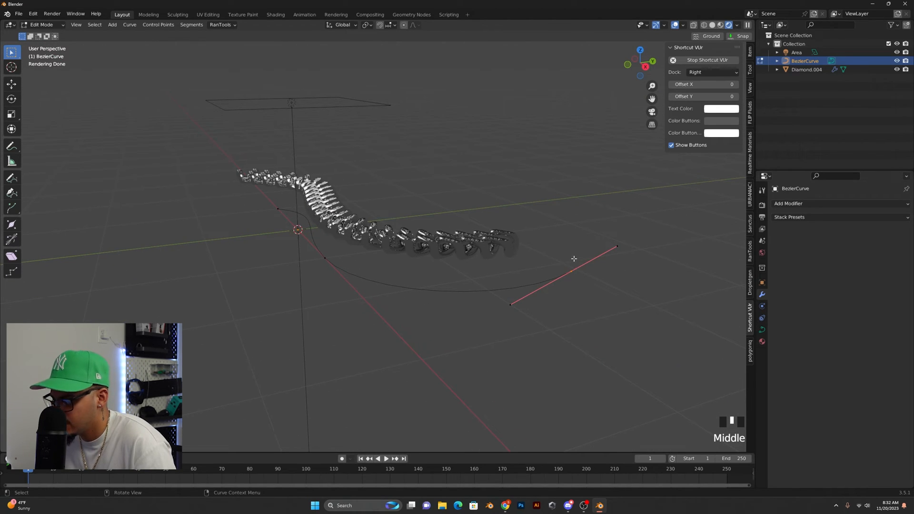
key("g")
key("z")
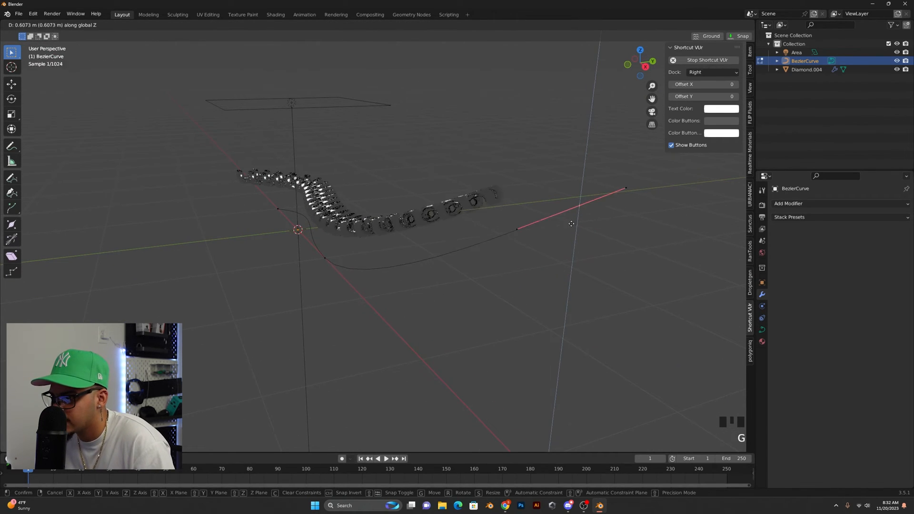
left_click(569, 203)
Move the curve's end point farther up and inward in the top view and rotate its handles to round the bend.
middle_click_drag(567, 200, 382, 258)
scroll(443, 282, "down", 3)
scroll(383, 258, "down", 1)
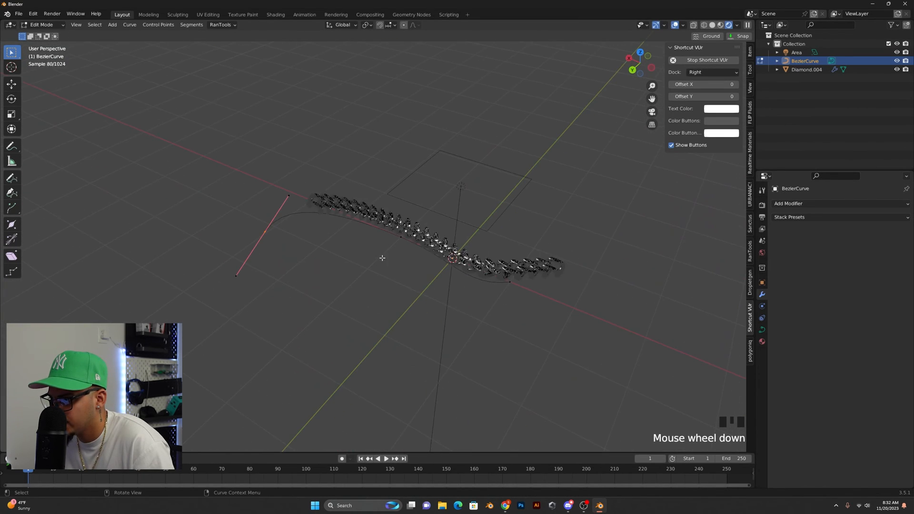
scroll(452, 354, "down", 2)
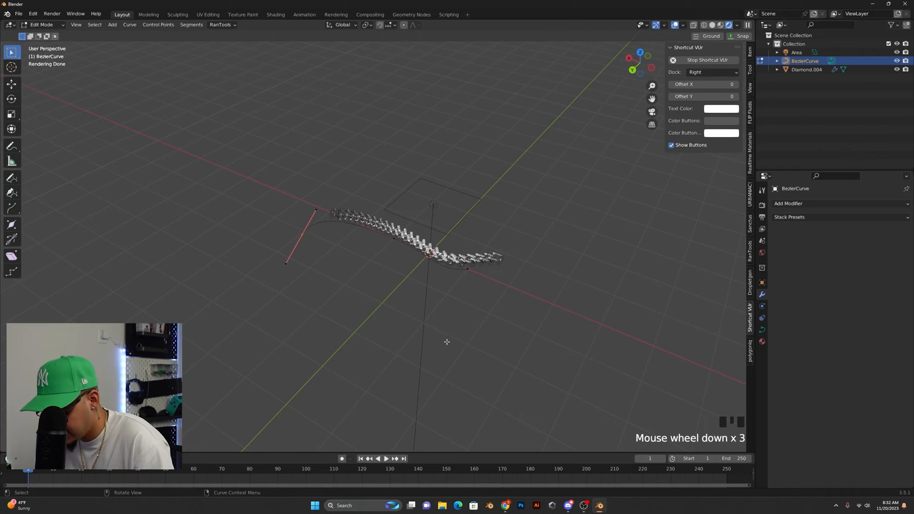
key("g")
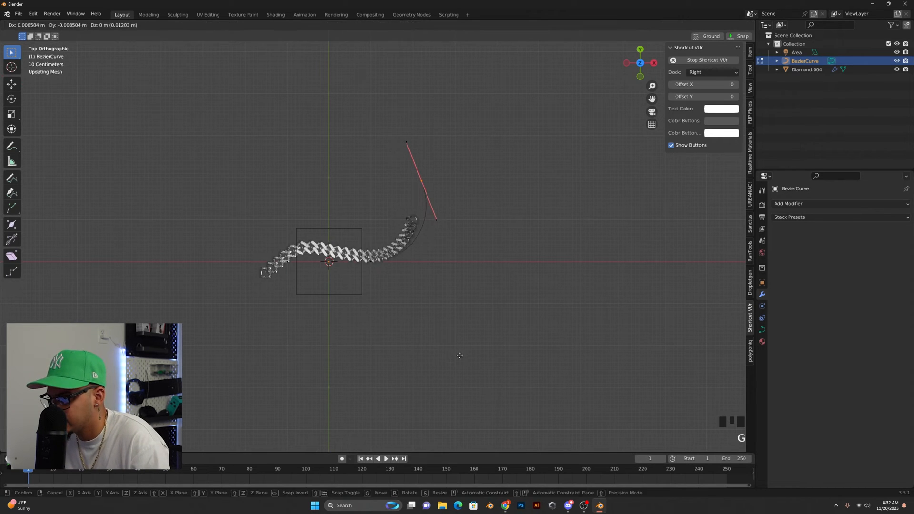
key("r")
left_click(499, 261)
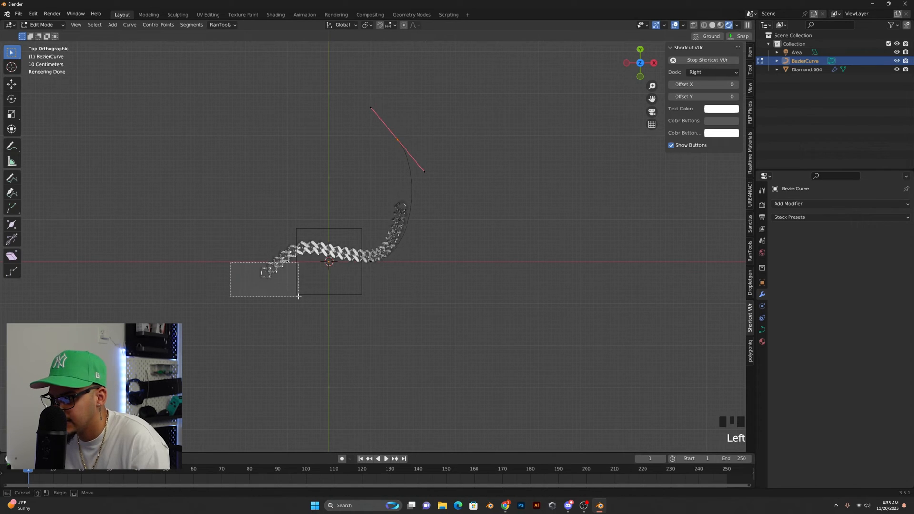
Move the Bezier curve's start point about 0.39 m along X and 1.22 m along Y, and rotate its handles to nearly vertical in top view.
key("r")
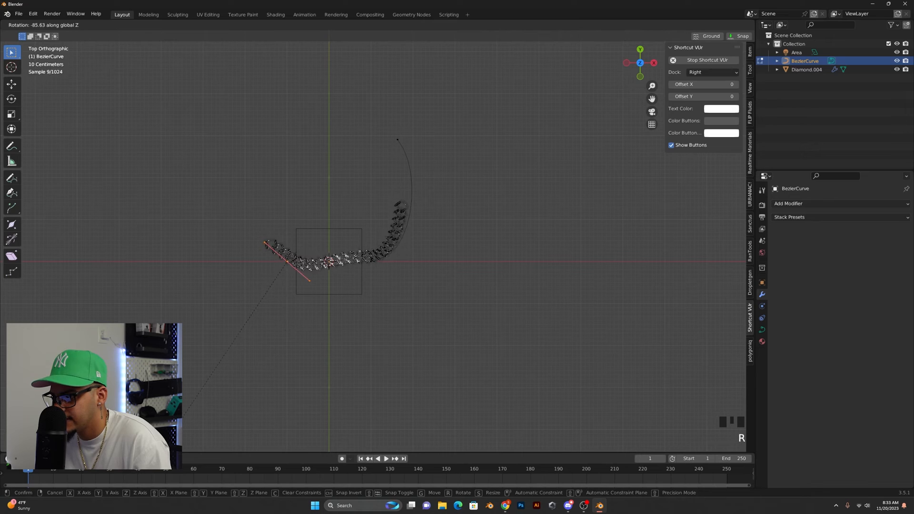
key("g")
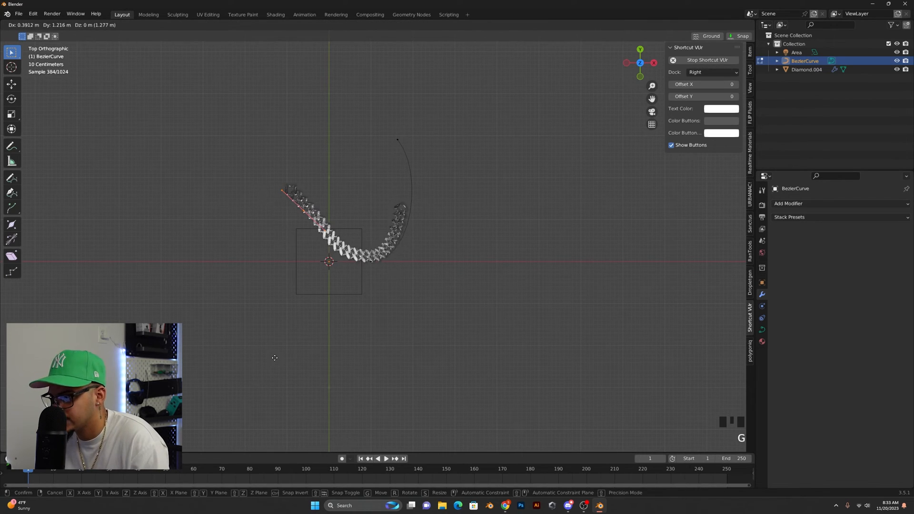
left_click(329, 365)
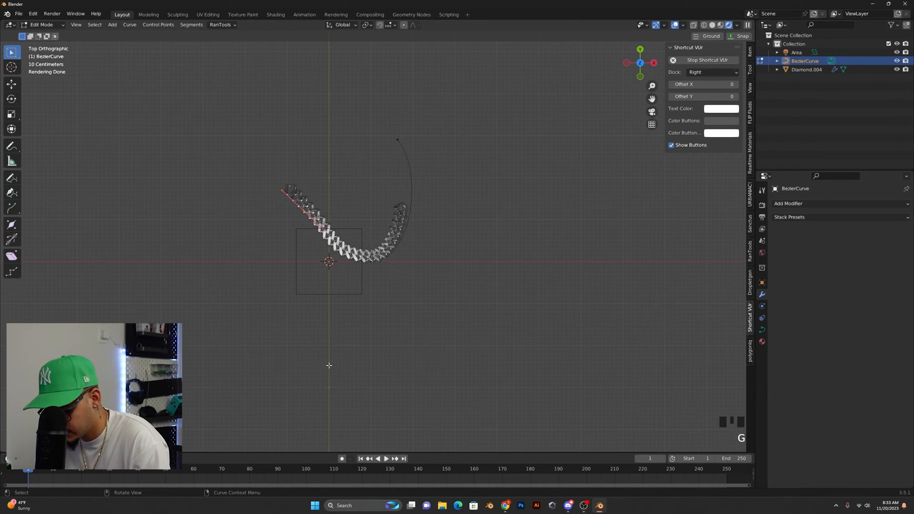
left_click(200, 388)
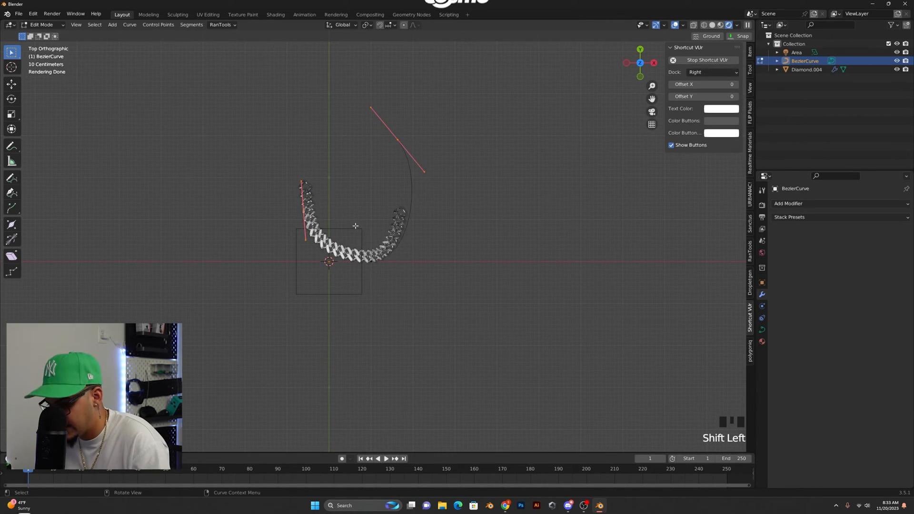
Join the curve's two end points with a new segment to form a closed loop, and return to Object Mode.
key("f")
middle_click_drag(386, 259, 391, 224)
scroll(393, 220, "up", 3)
key("Tab")
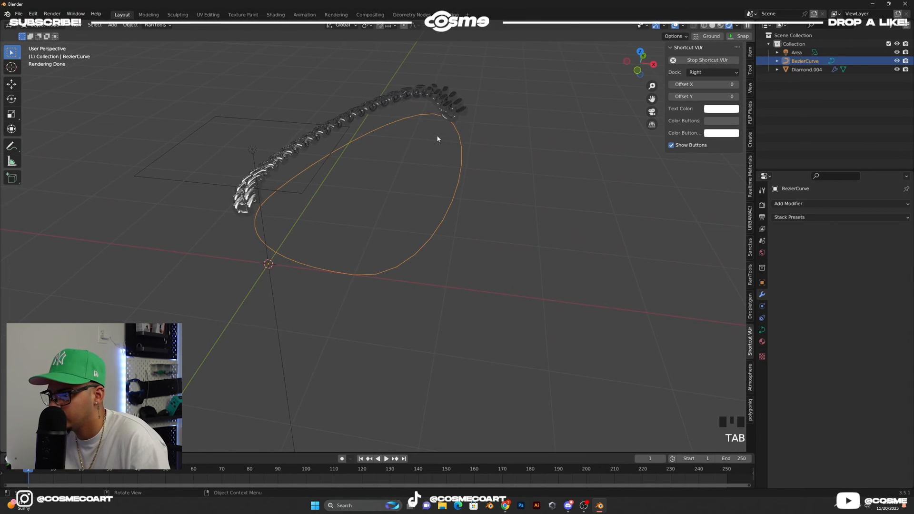
Set the chain's Array Count to 46 so that the links run around the closed loop.
left_click(478, 119)
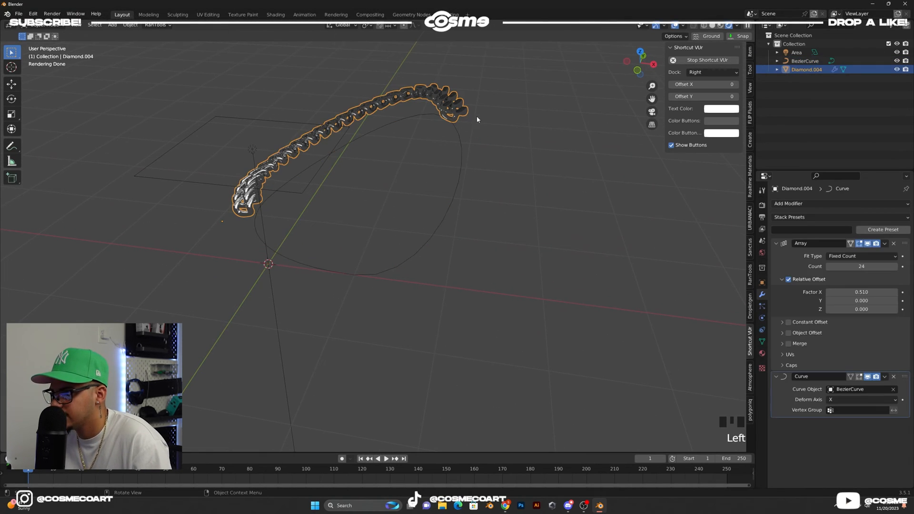
left_click(896, 267)
left_click(896, 267)
left_click(896, 267)
left_click(896, 267)
left_click(896, 267)
left_click(896, 267)
left_click(896, 267)
left_click(896, 267)
left_click(896, 267)
left_click(896, 267)
left_click(896, 267)
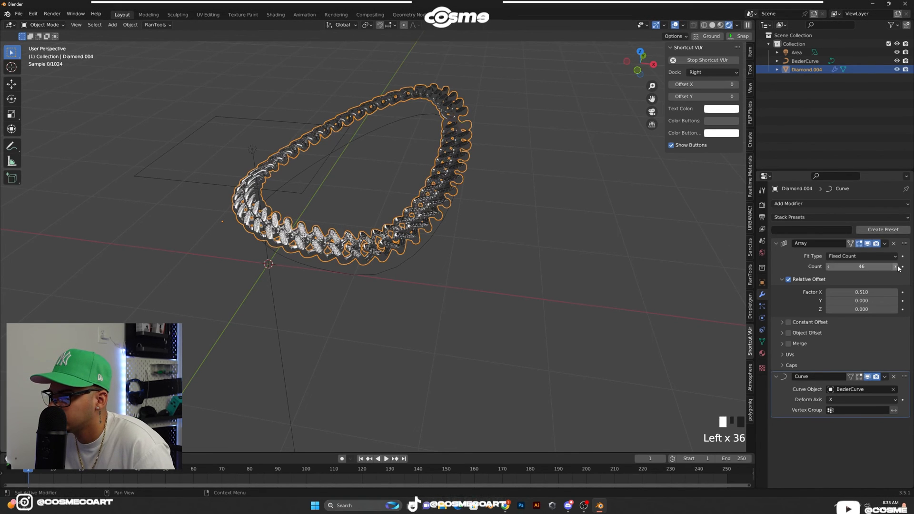
middle_click_drag(570, 256, 469, 322)
Select all points of the Bezier curve in Edit Mode and subdivide its segments once, leaving Edit Mode when done.
left_click(580, 286)
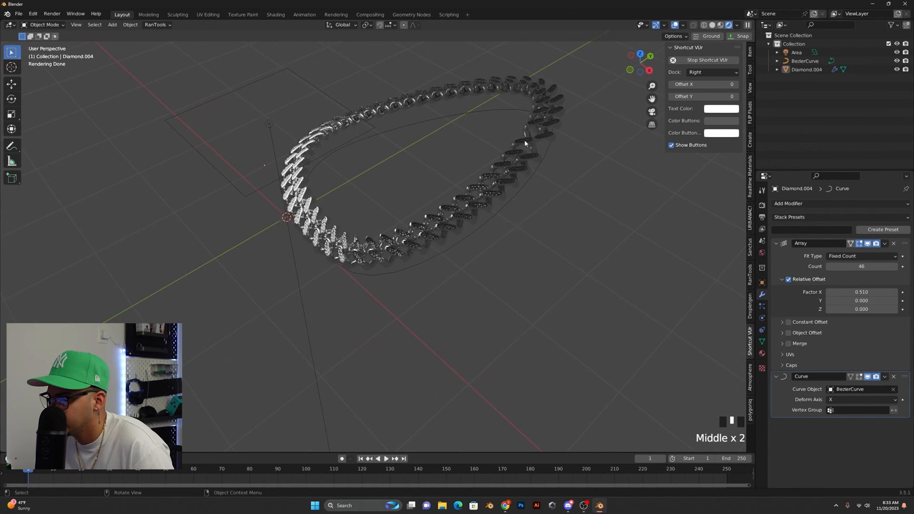
left_click(476, 119)
key("Tab")
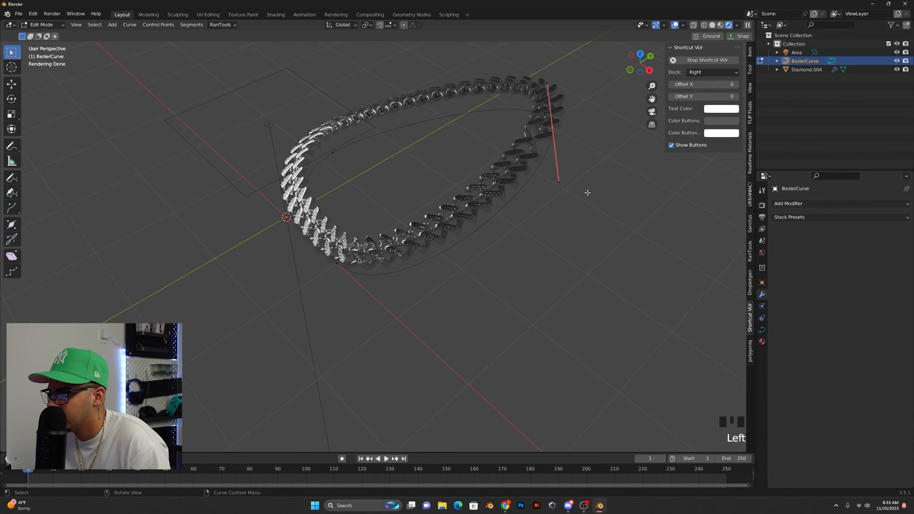
key("g")
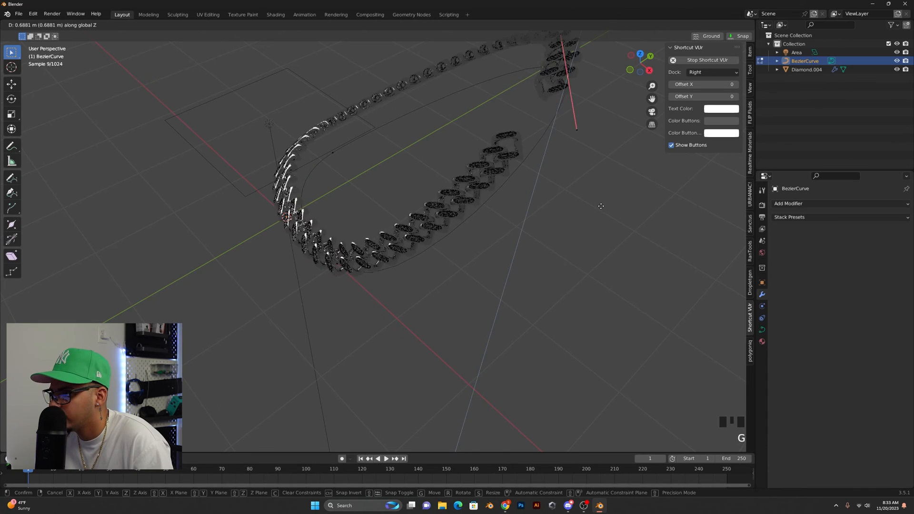
right_click(555, 226)
scroll(532, 212, "down", 1)
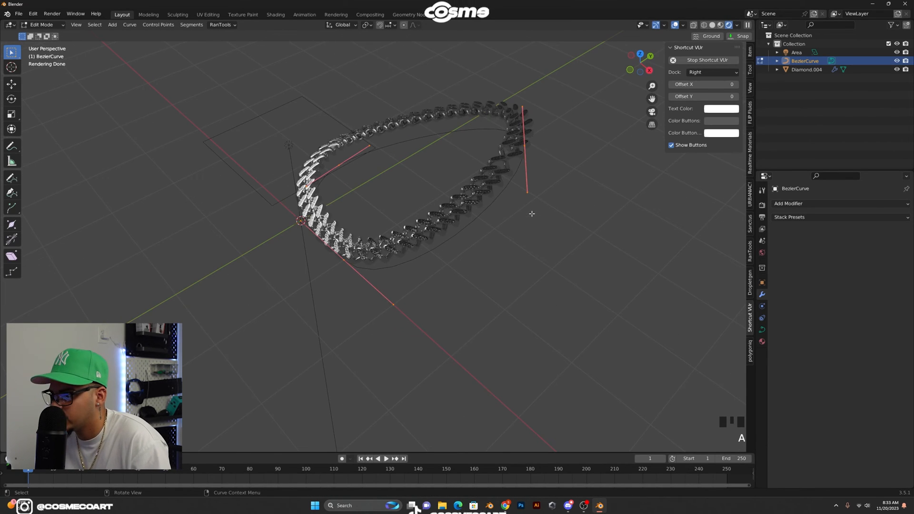
right_click(530, 211)
left_click(504, 230)
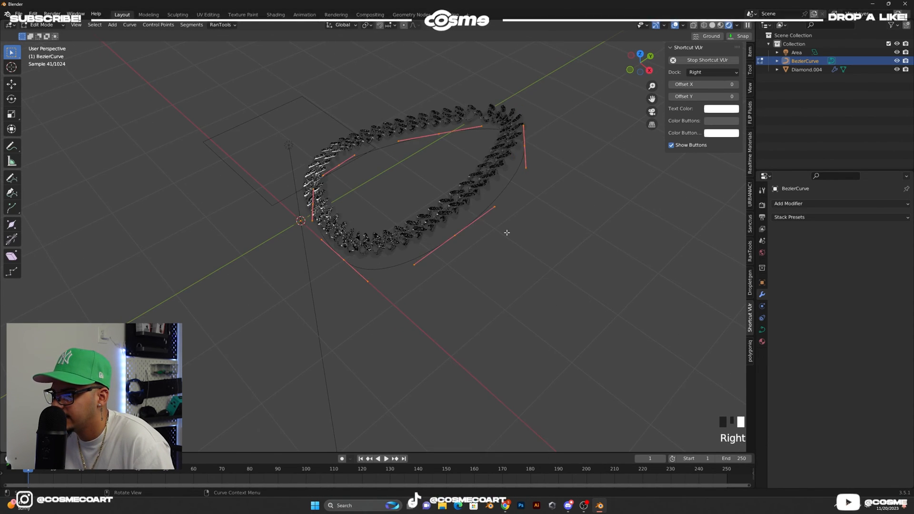
key("Tab")
scroll(433, 247, "up", 1)
middle_click_drag(432, 247, 450, 233)
scroll(396, 246, "up", 2)
middle_click_drag(395, 247, 442, 262, "shift")
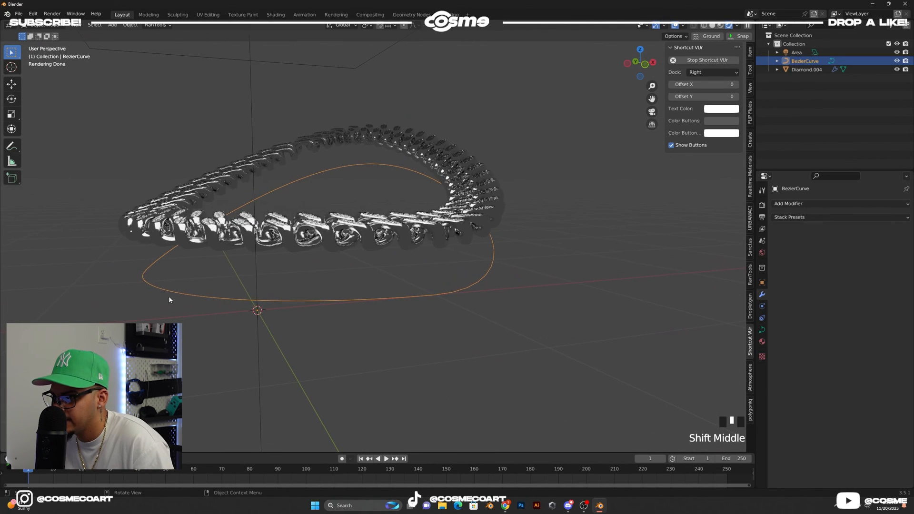
scroll(236, 192, "down", 3)
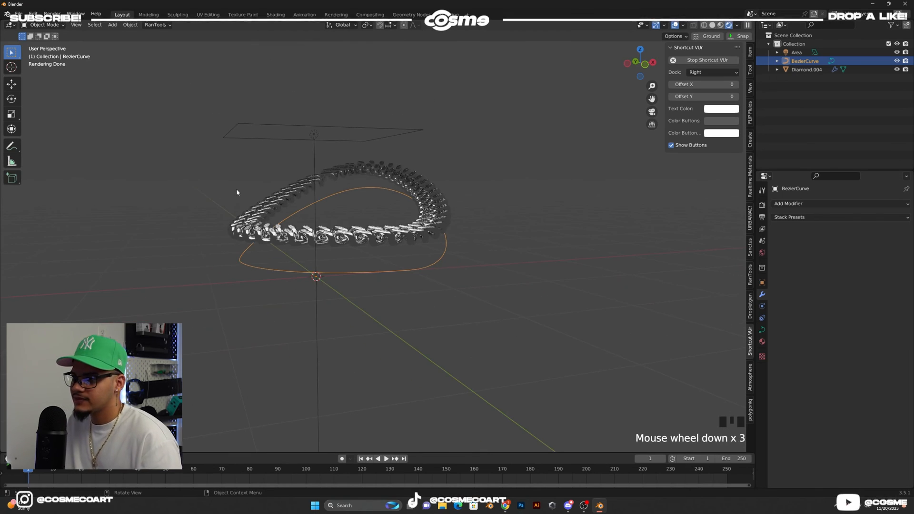